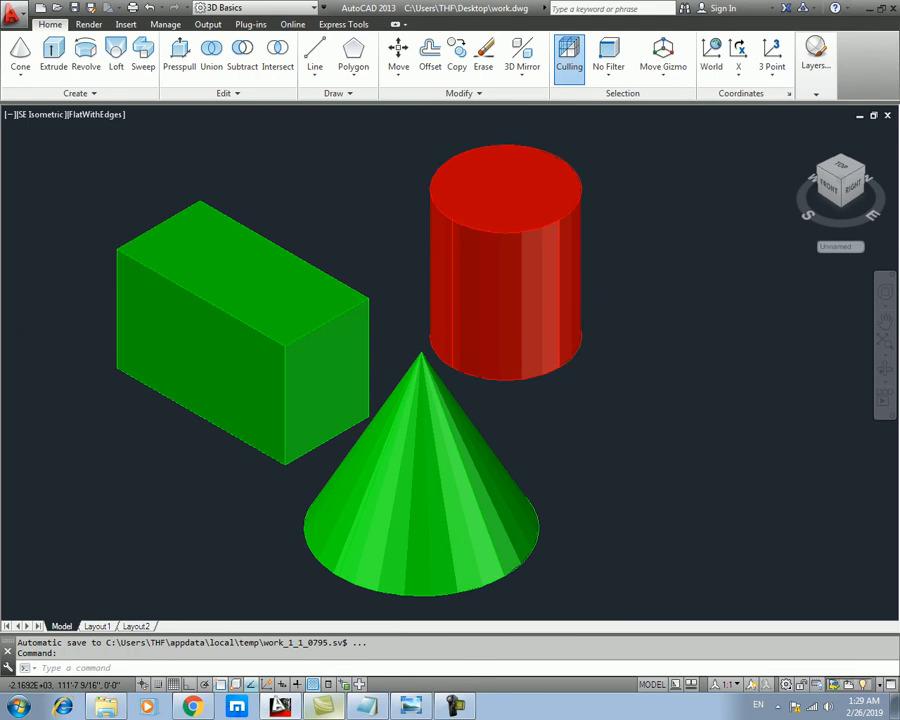
- Erase the box, cylinder and cone from the drawing
scroll(642, 258, down, 2)
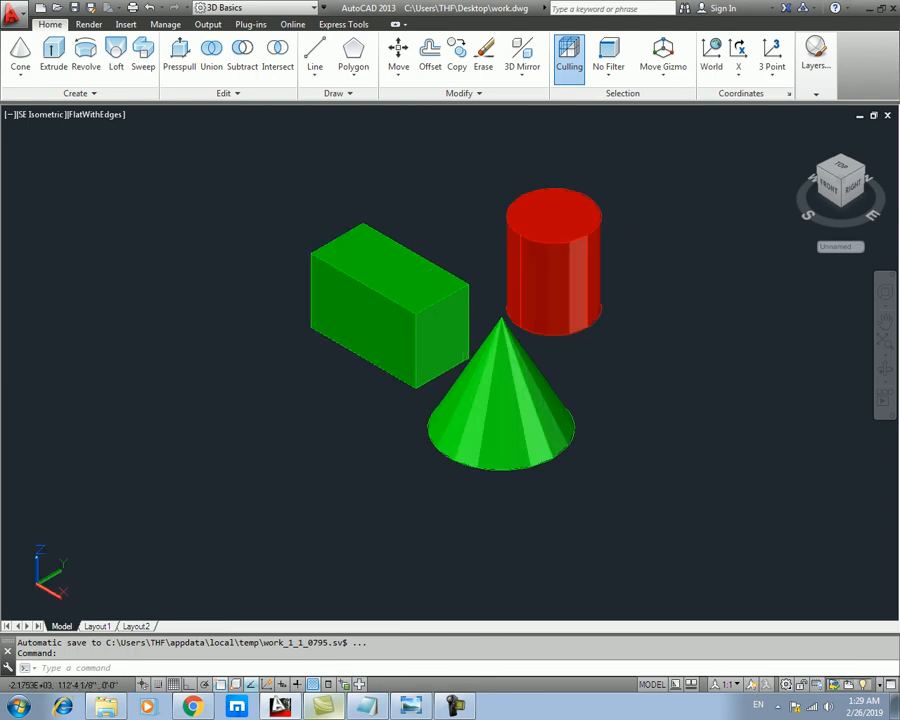
click(659, 177)
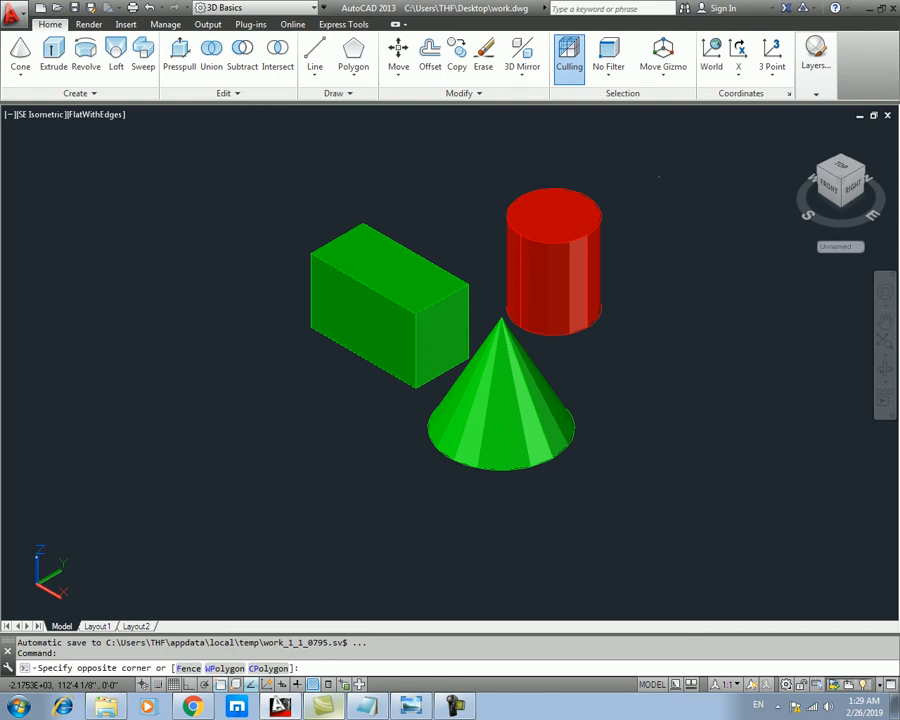
click(632, 232)
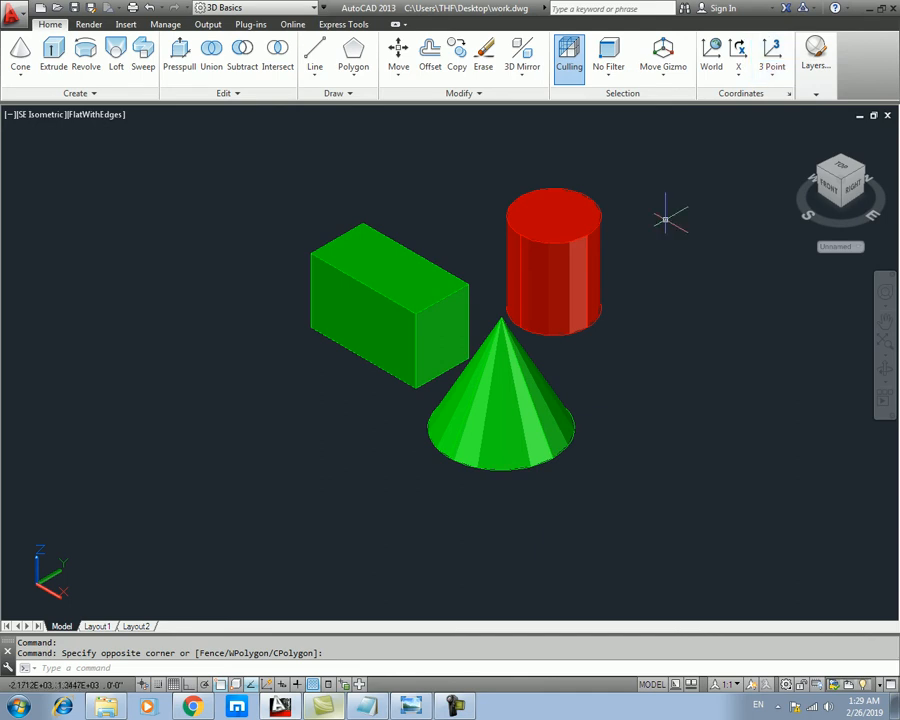
click(669, 187)
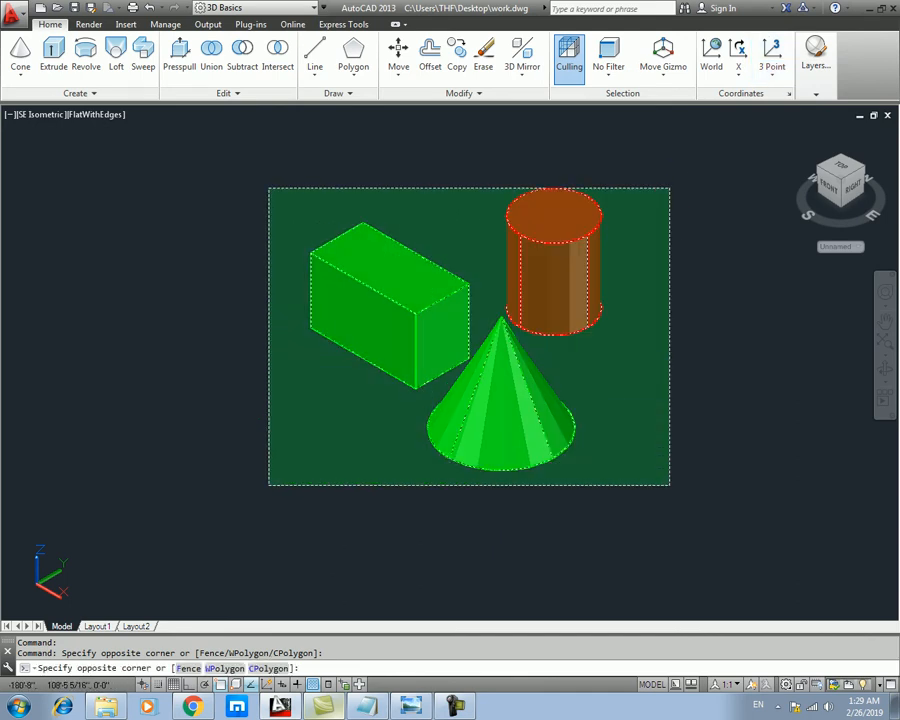
click(269, 485)
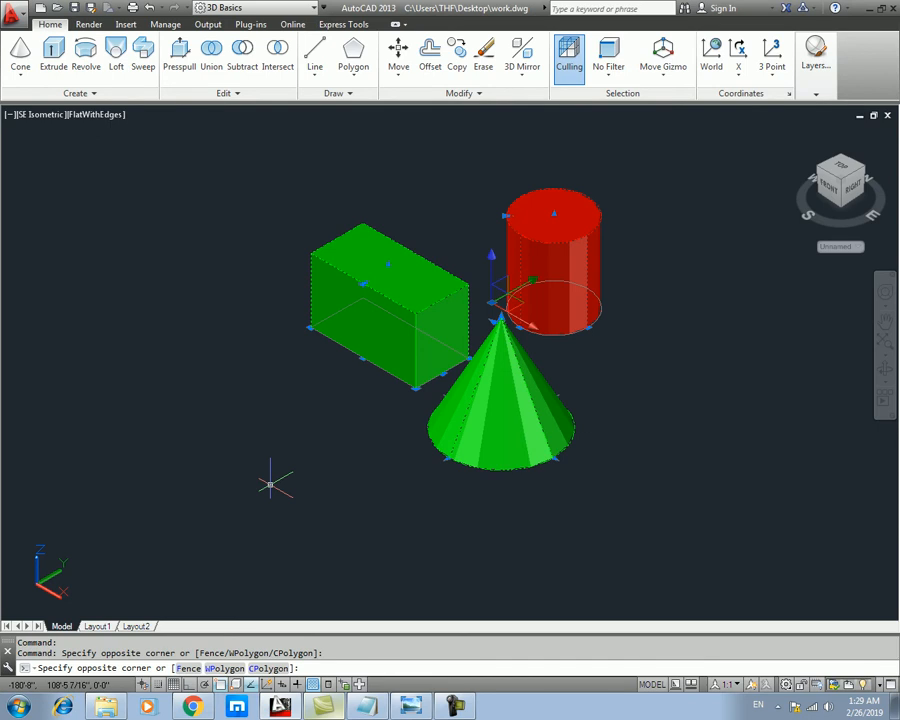
key(Delete)
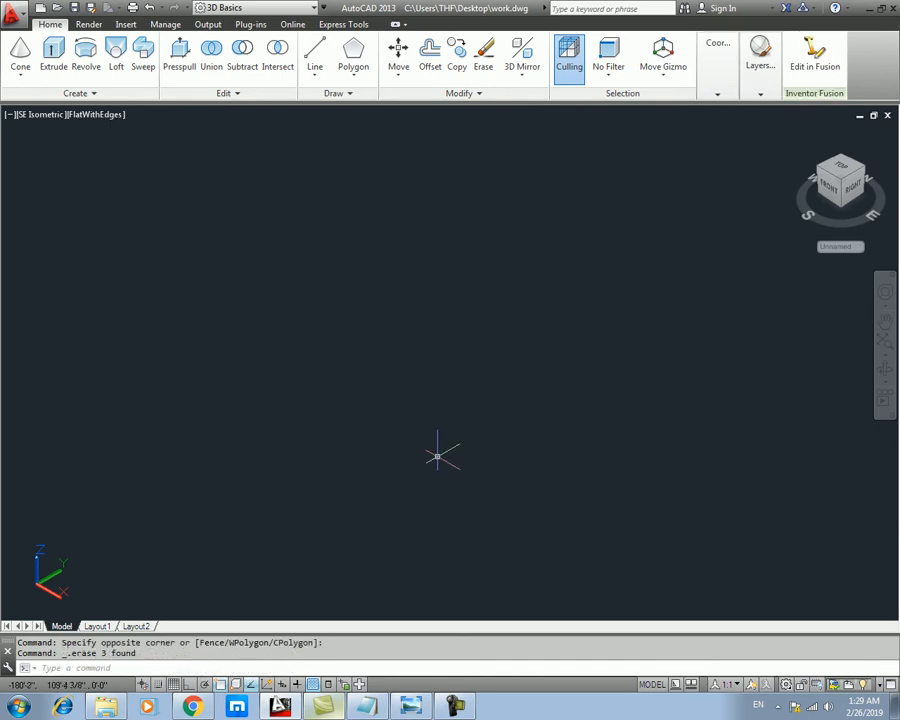
key(Escape)
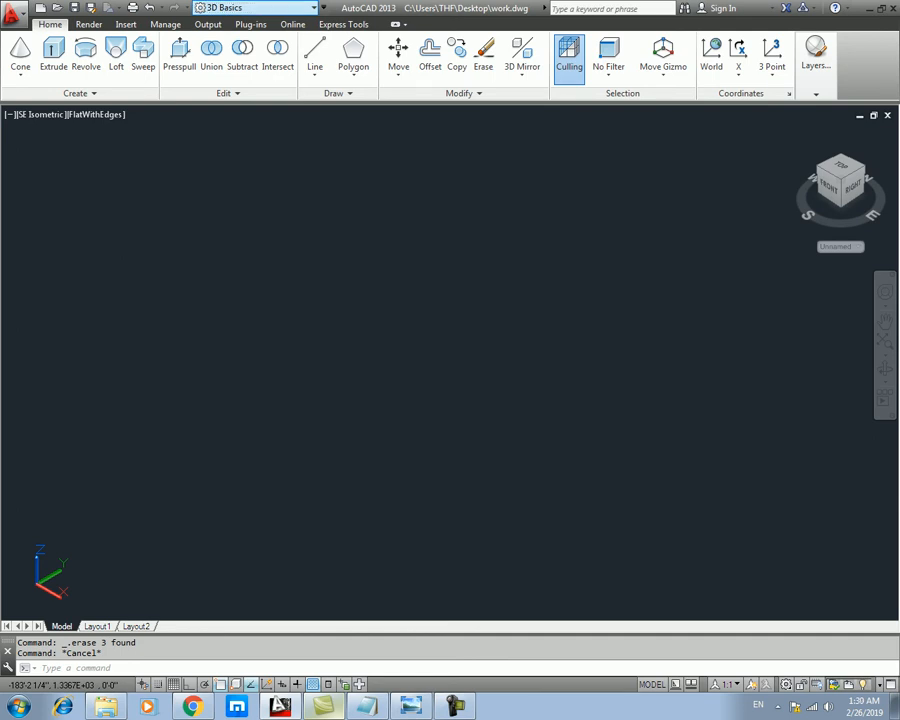
- Switch the workspace to Drafting & Annotation and back to 3D Basics
click(291, 22)
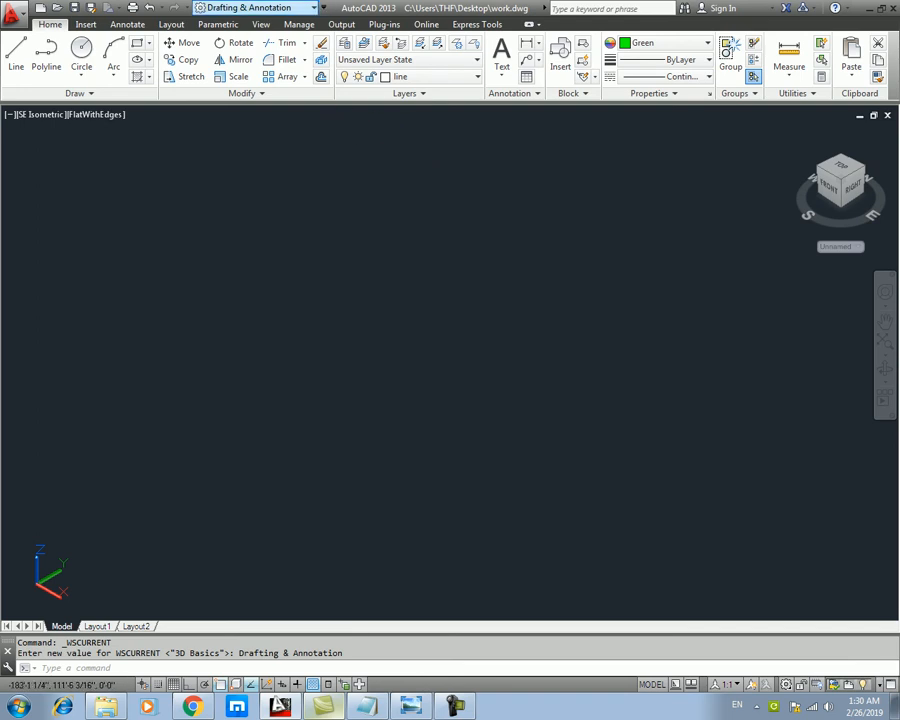
click(235, 36)
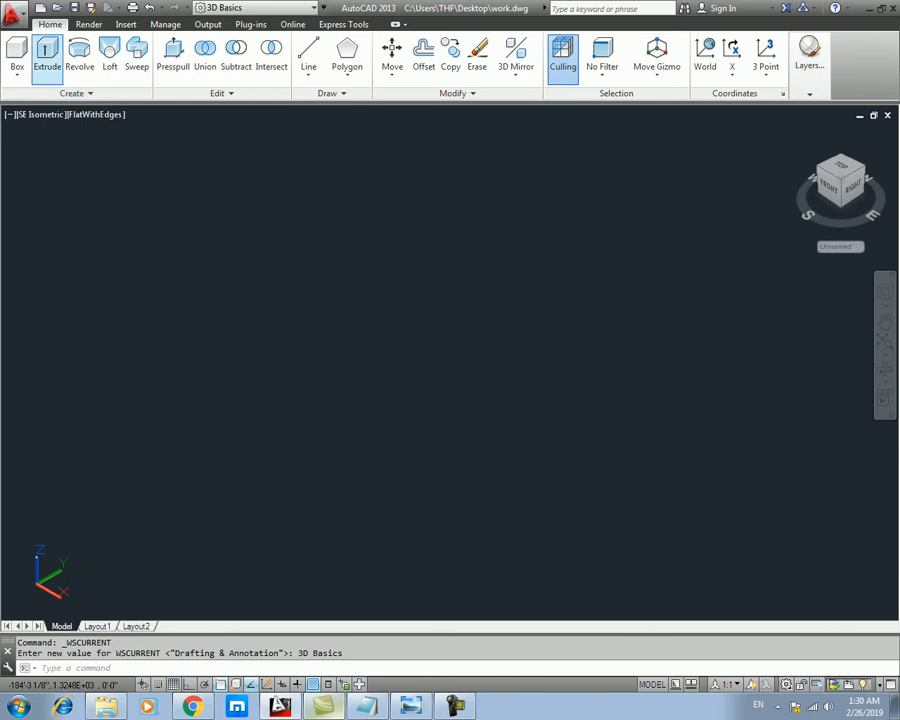
key(Escape)
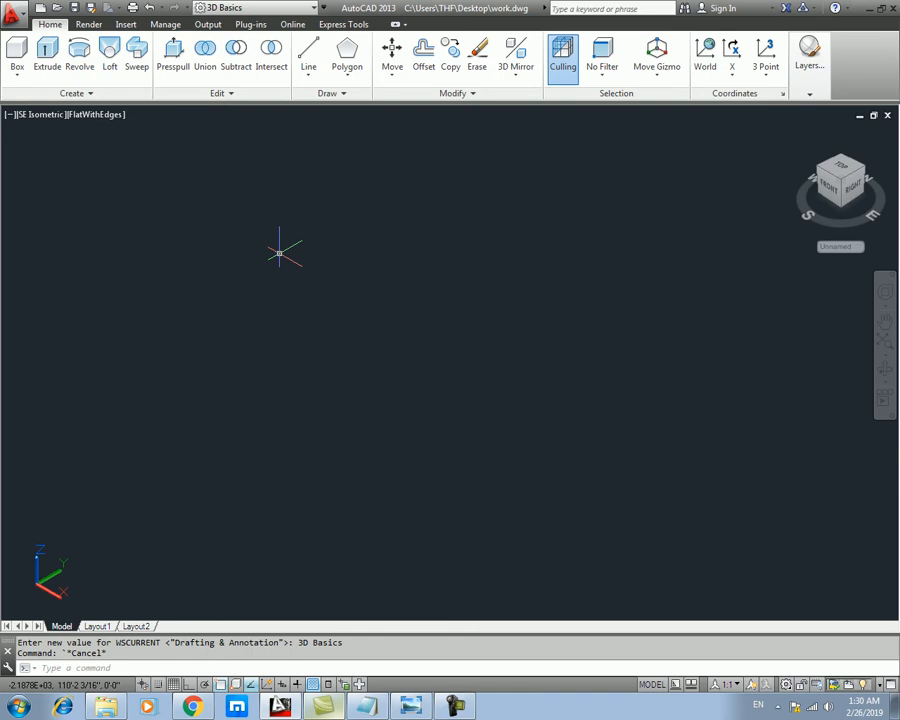
- Draw a circle with a 2' radius in the SE Isometric view
key(Escape)
text(c)
key(Return)
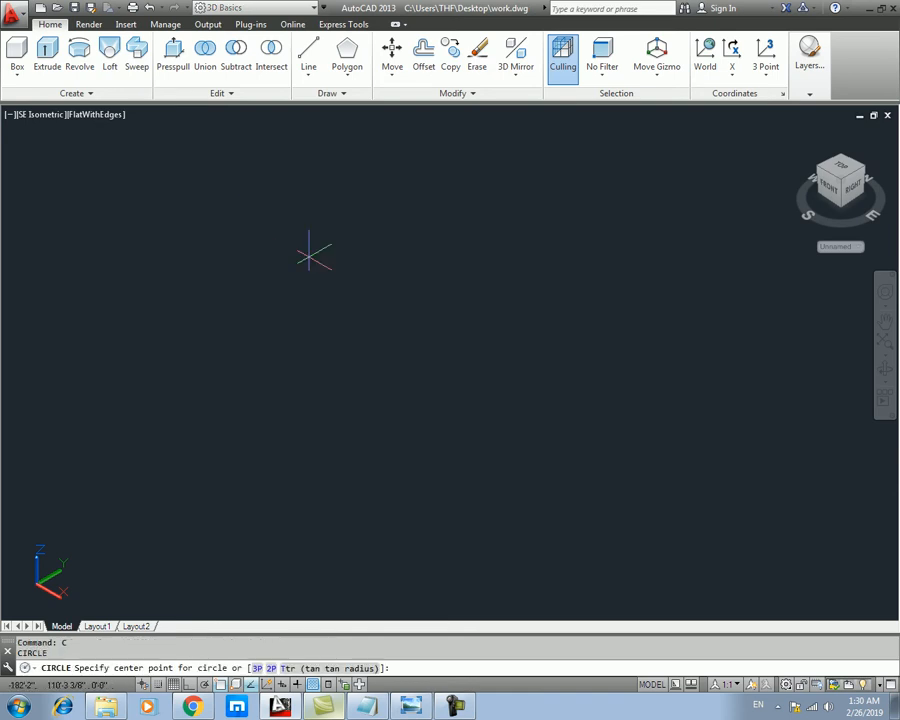
click(410, 300)
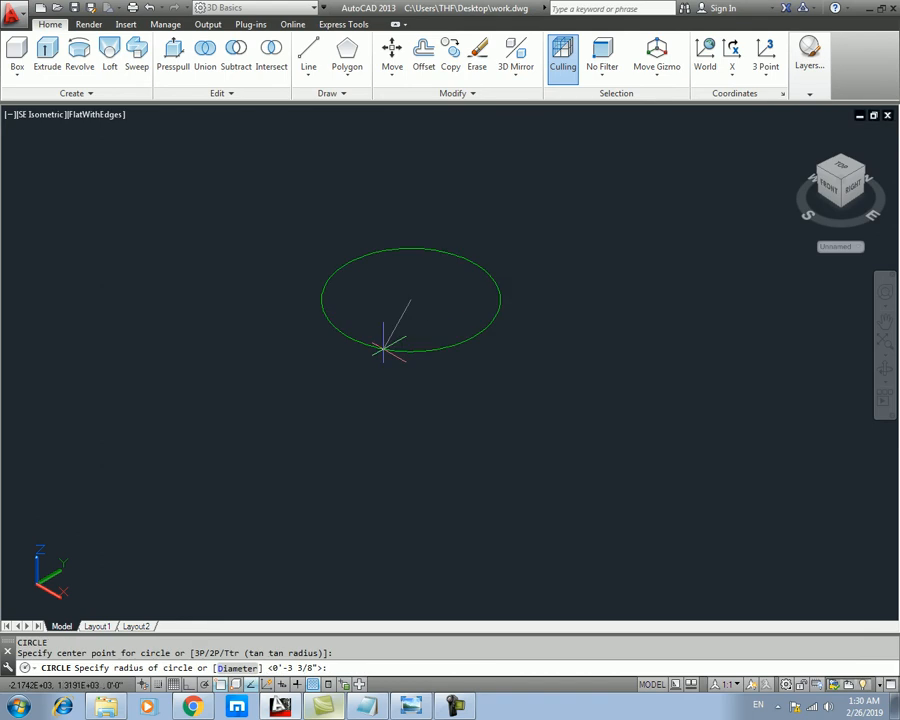
text(2')
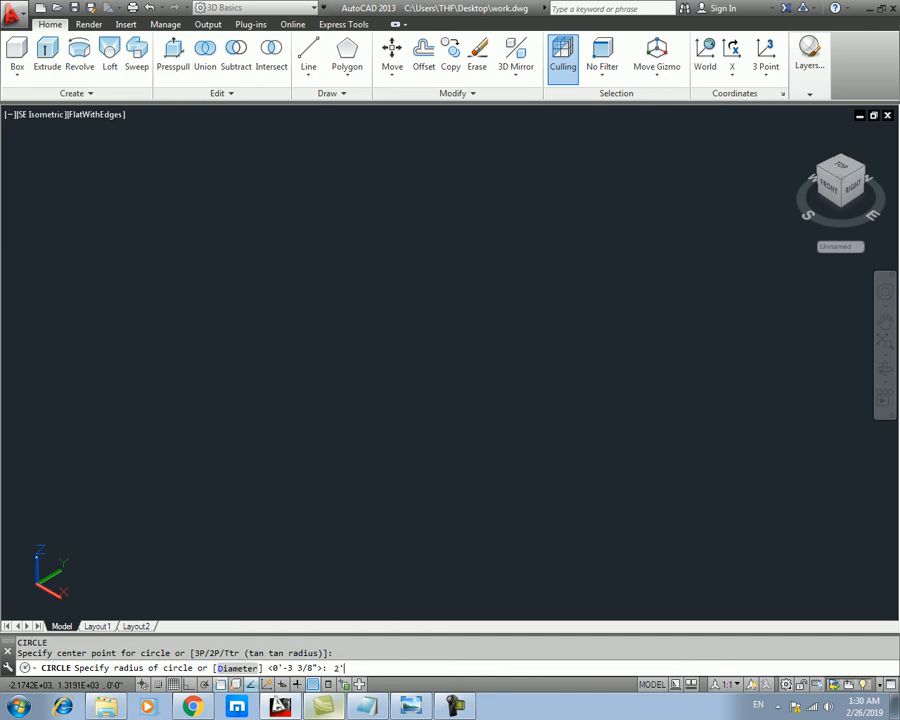
key(Return)
scroll(383, 348, down, 6)
middle_drag(372, 336, 444, 324)
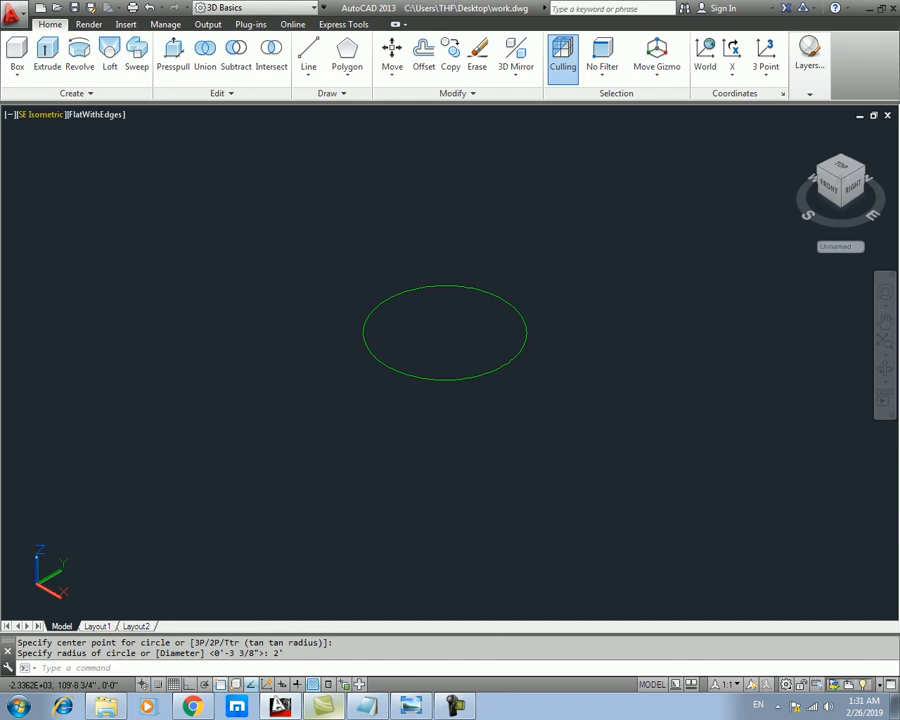
- Switch to the Top view and erase the circle
click(40, 114)
click(61, 151)
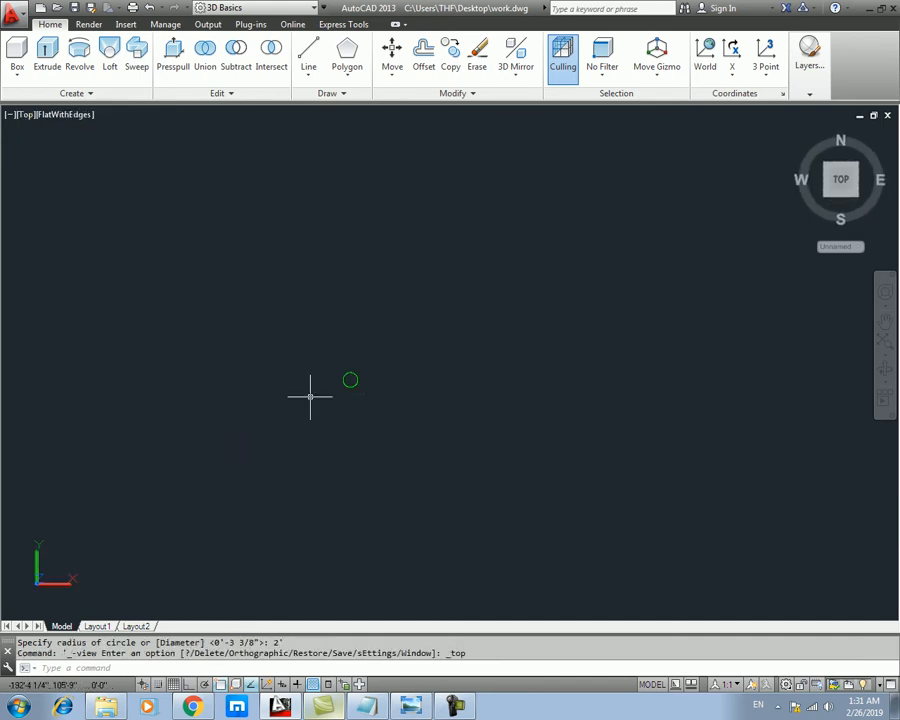
click(542, 322)
click(310, 416)
key(Delete)
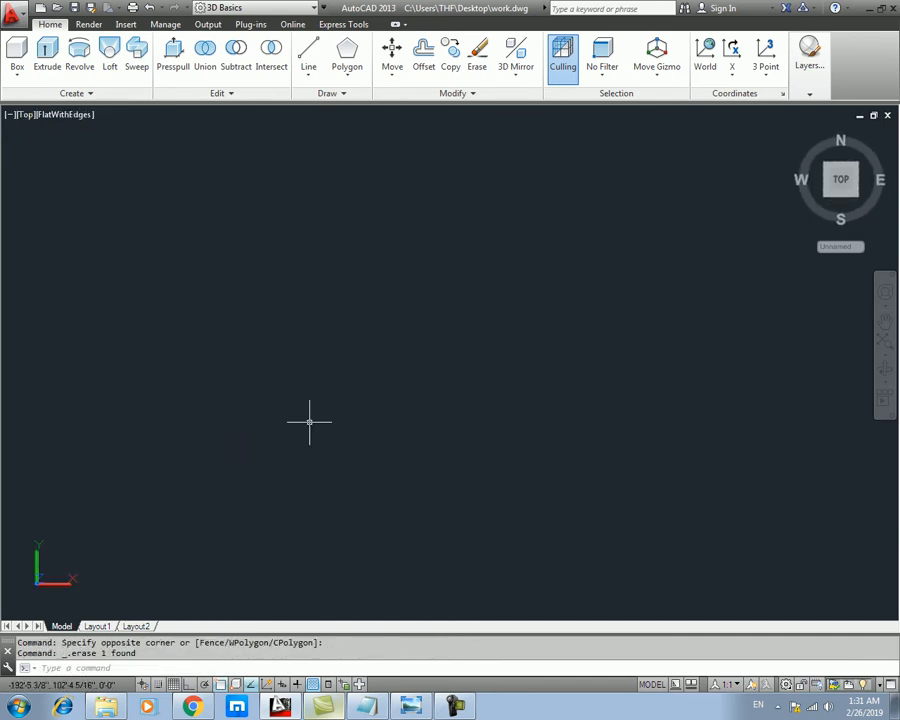
- Draw a circle freehand in the upper-left part of the empty Top view
text(c)
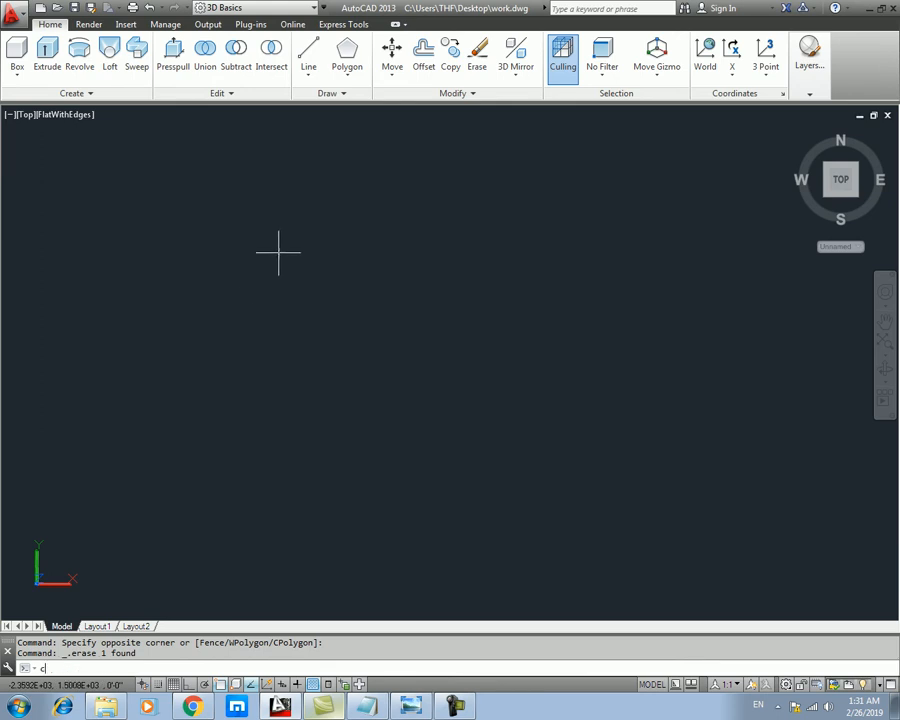
key(Return)
click(282, 238)
click(306, 286)
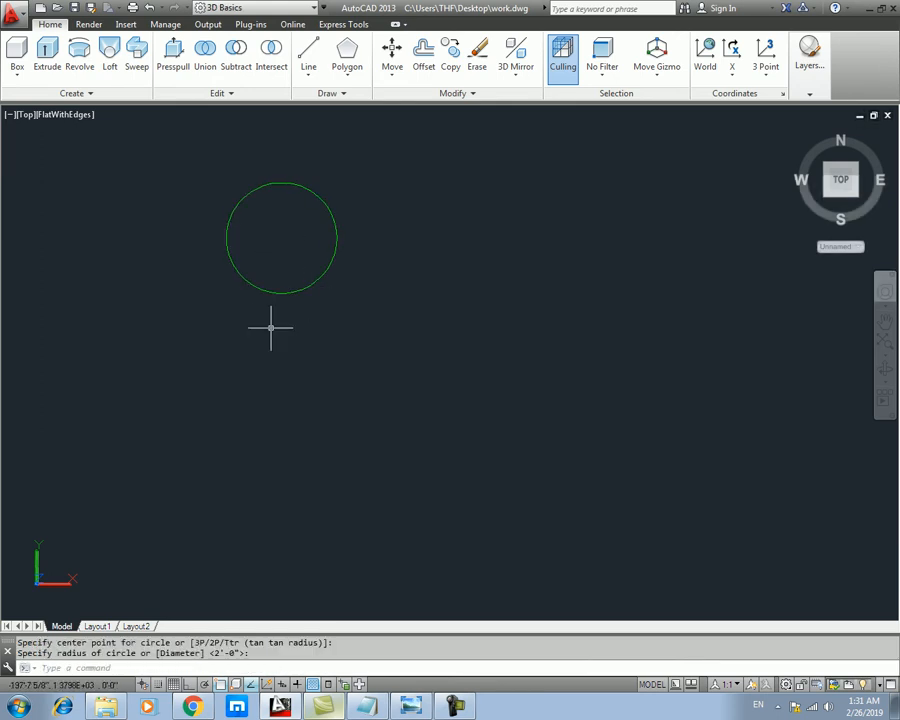
- Draw a wide rectangle freehand to the right of the circle
text(rec)
key(Return)
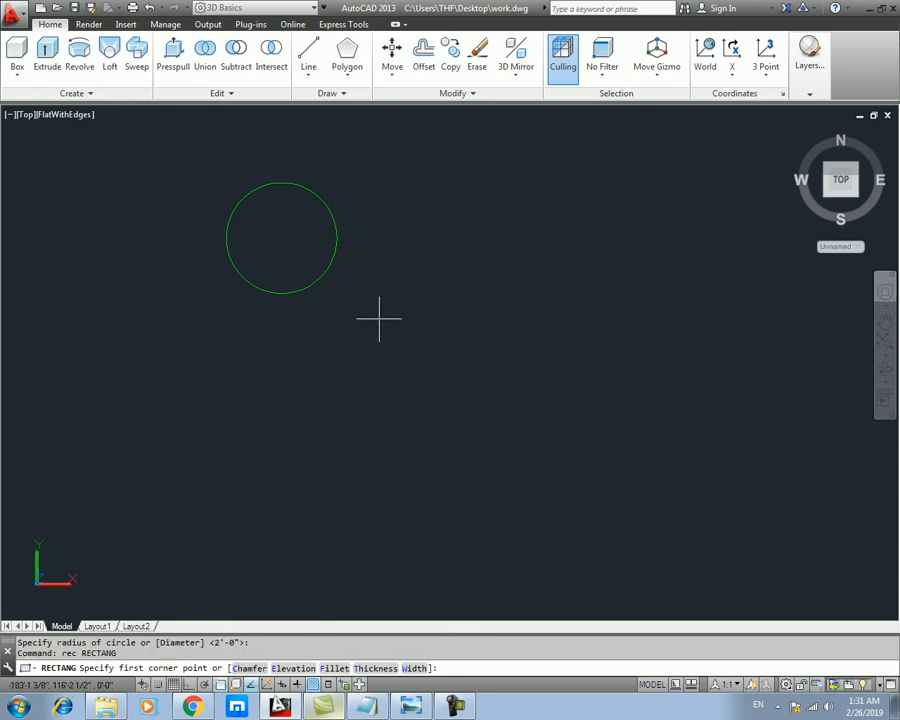
click(431, 202)
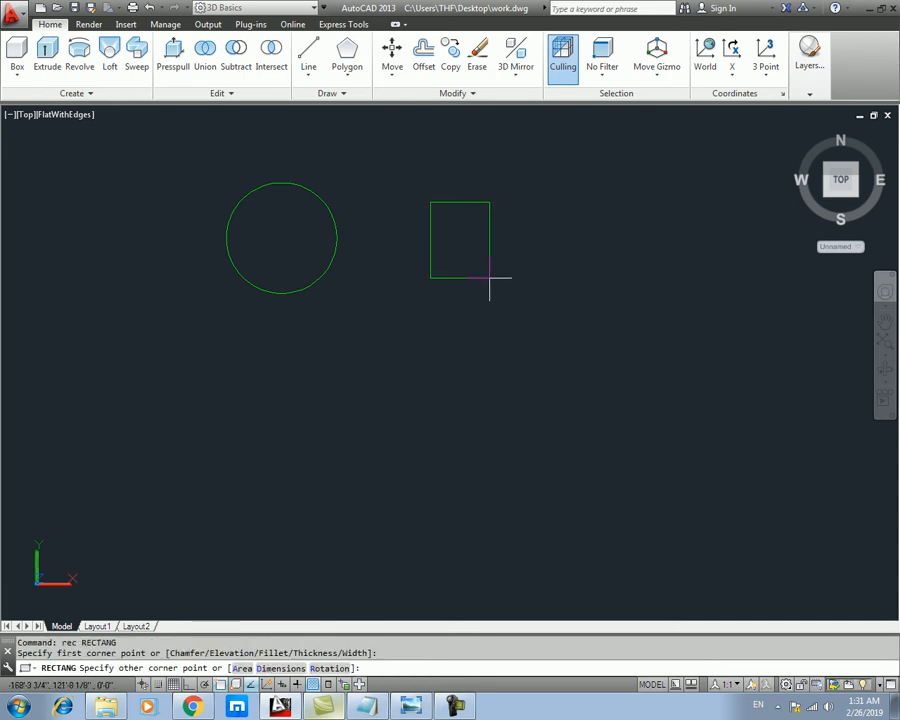
click(625, 306)
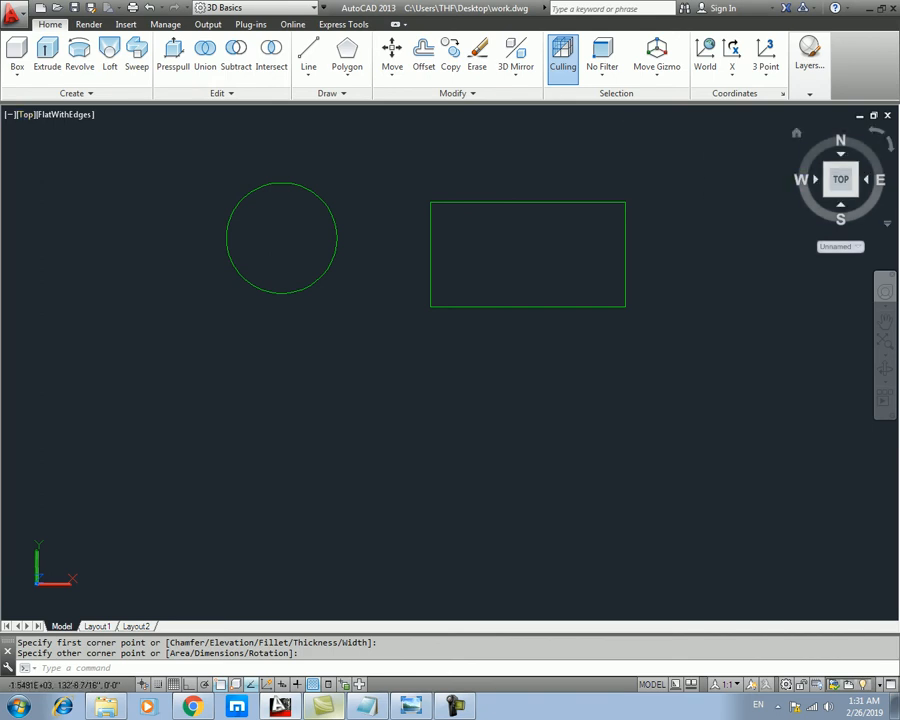
- Look at the two shapes from the side and from the top, and set the view to NE Isometric
click(866, 180)
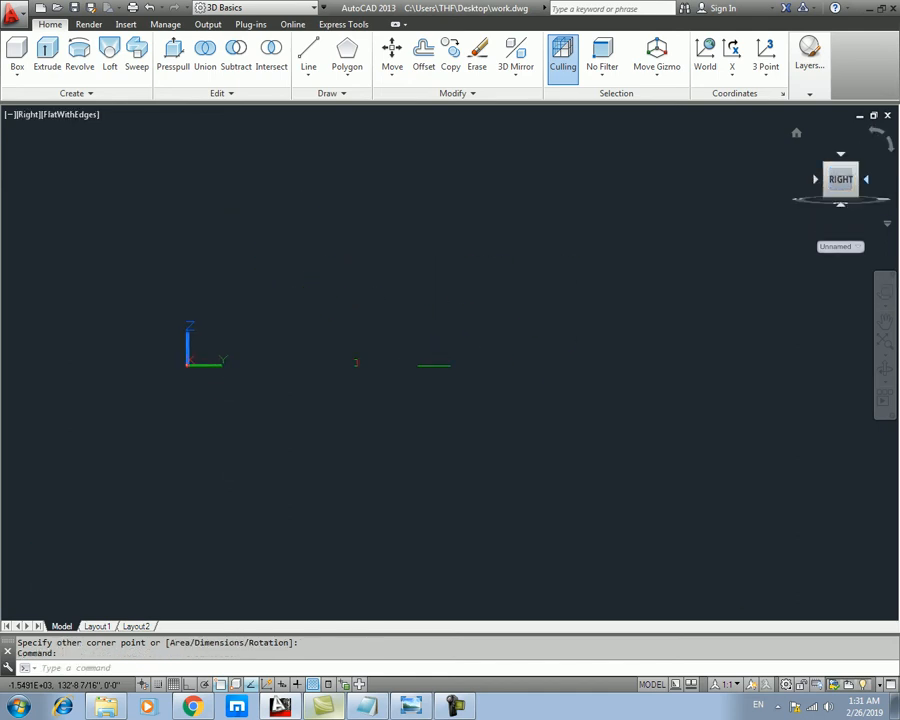
click(815, 180)
click(841, 154)
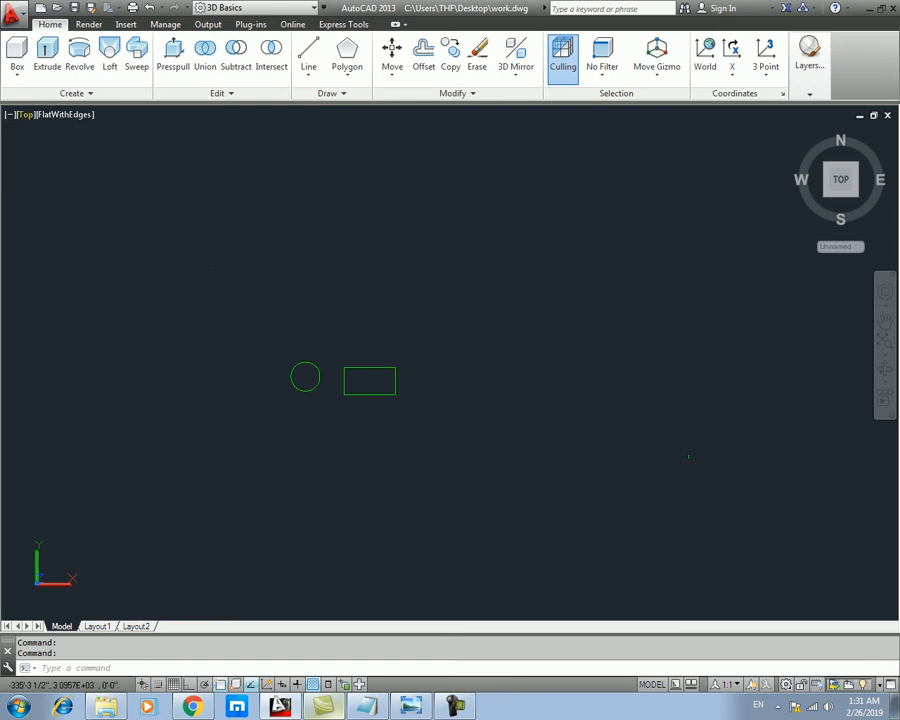
click(25, 114)
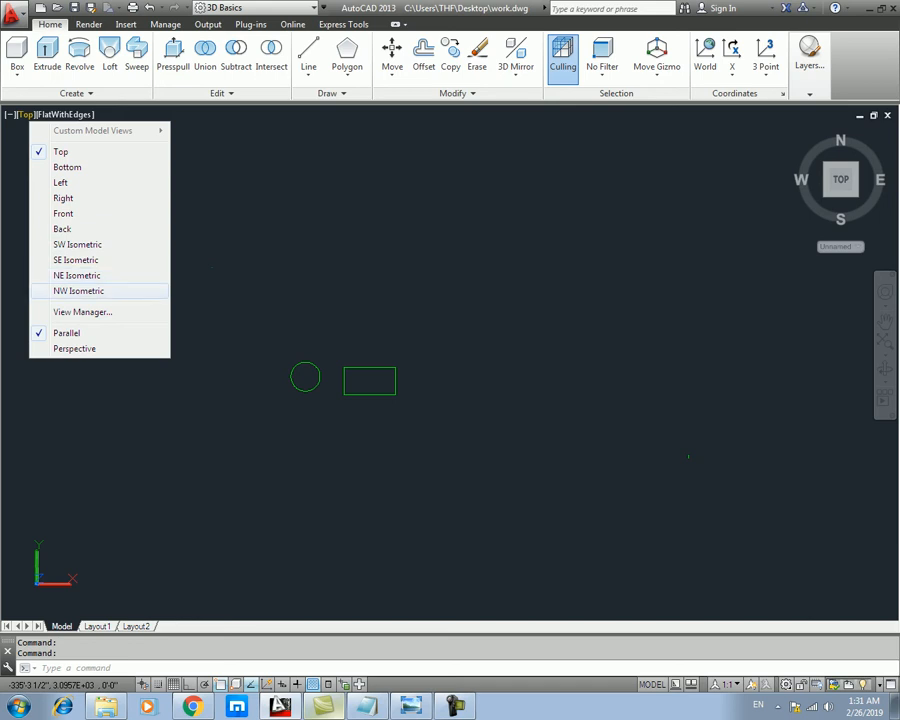
click(77, 275)
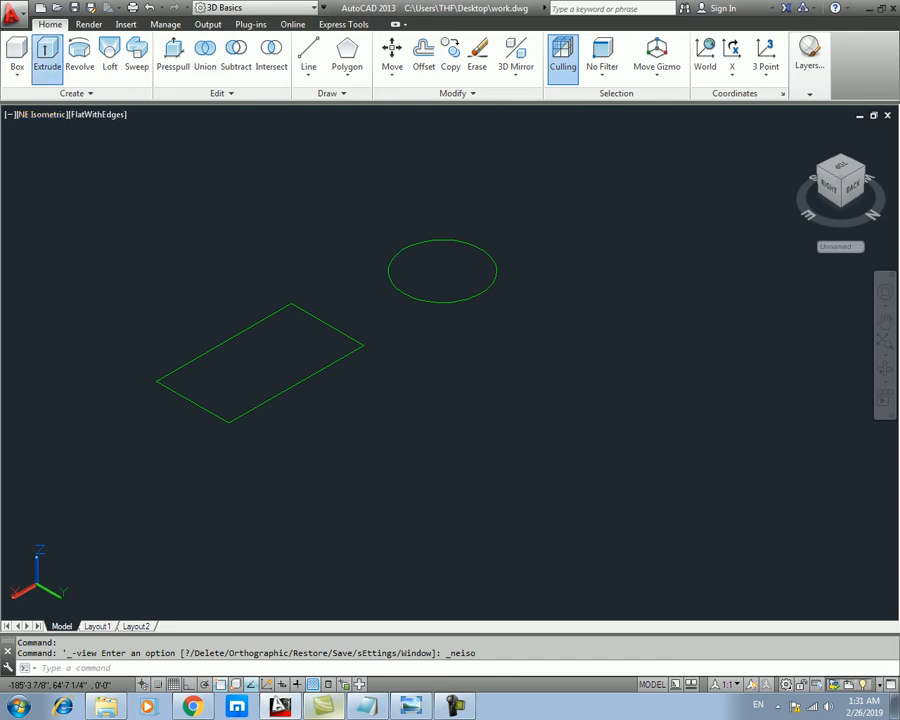
- Extrude the circle into a solid with a height of 5'
click(47, 55)
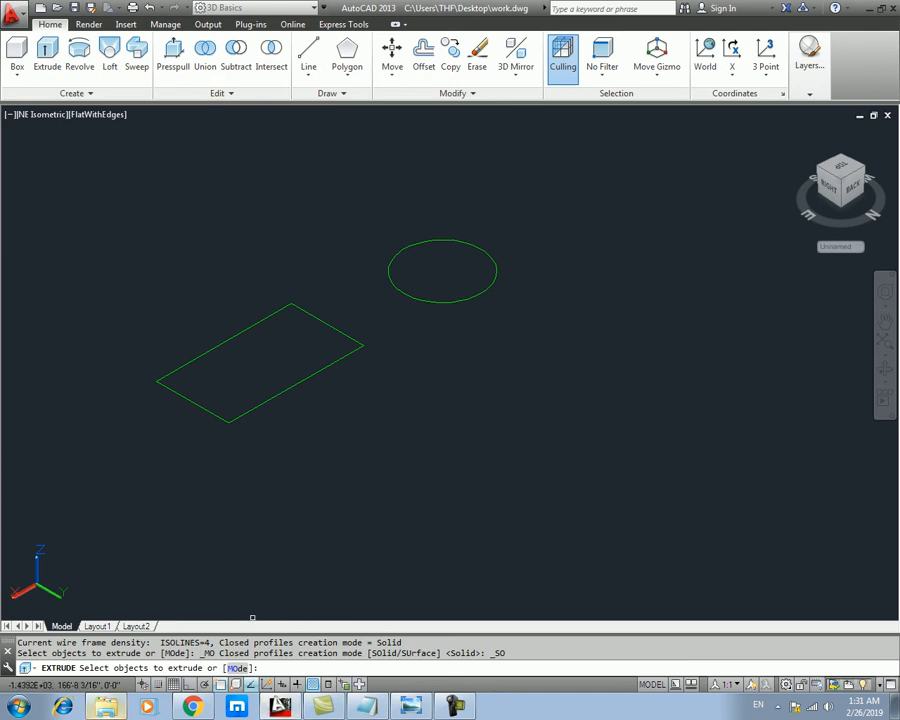
click(419, 298)
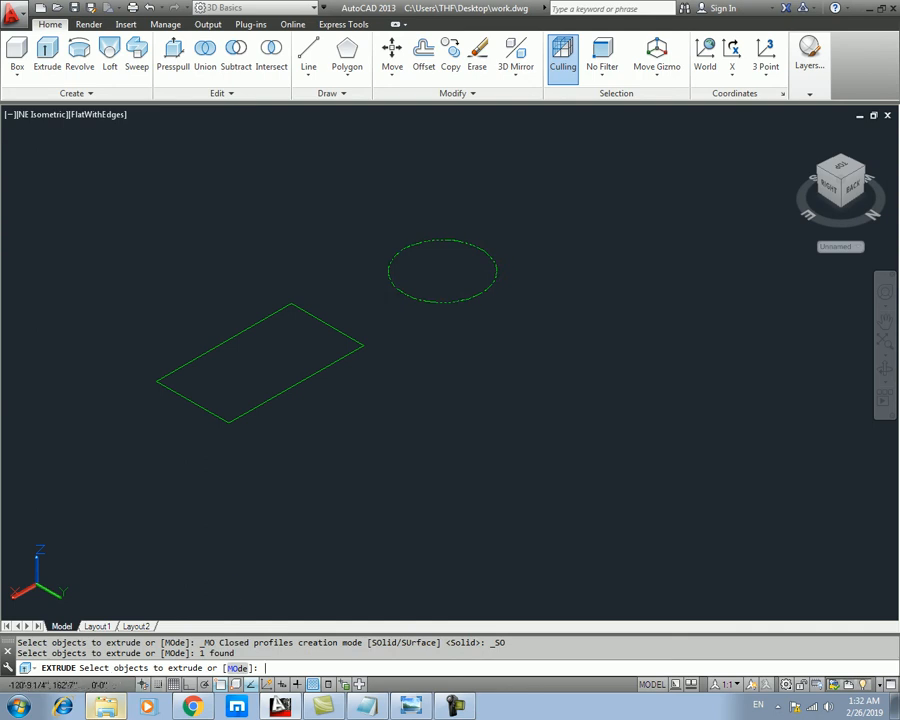
key(Return)
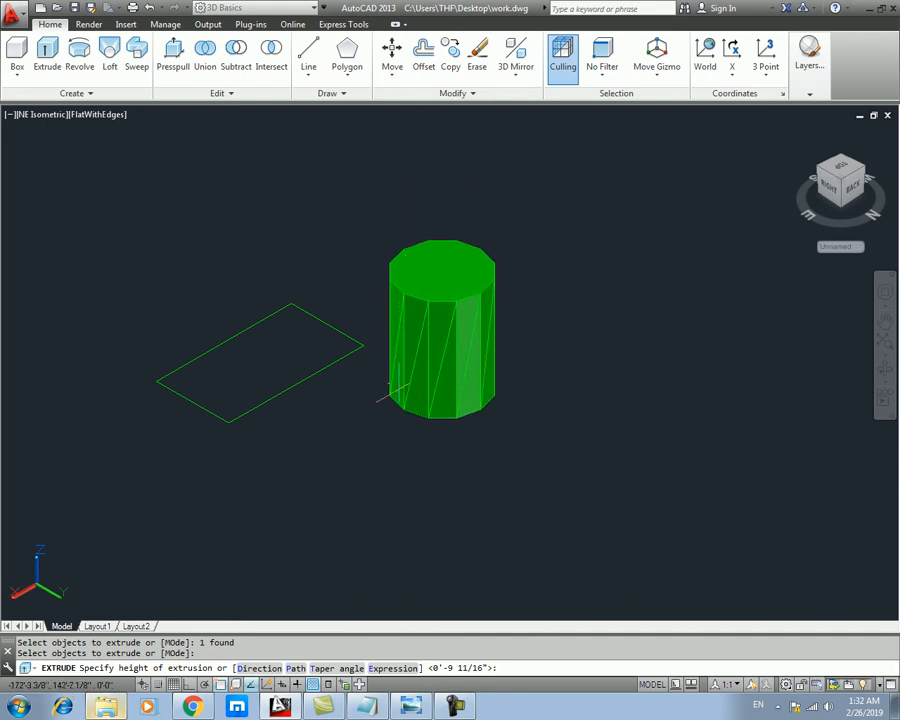
middle_drag(402, 168, 404, 286)
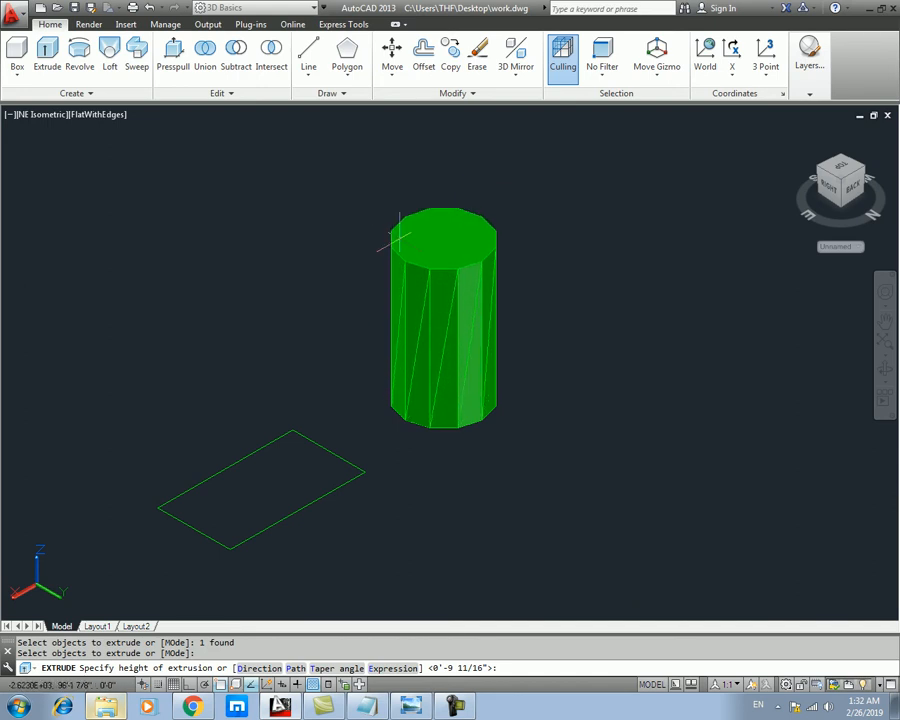
text(5')
key(Return)
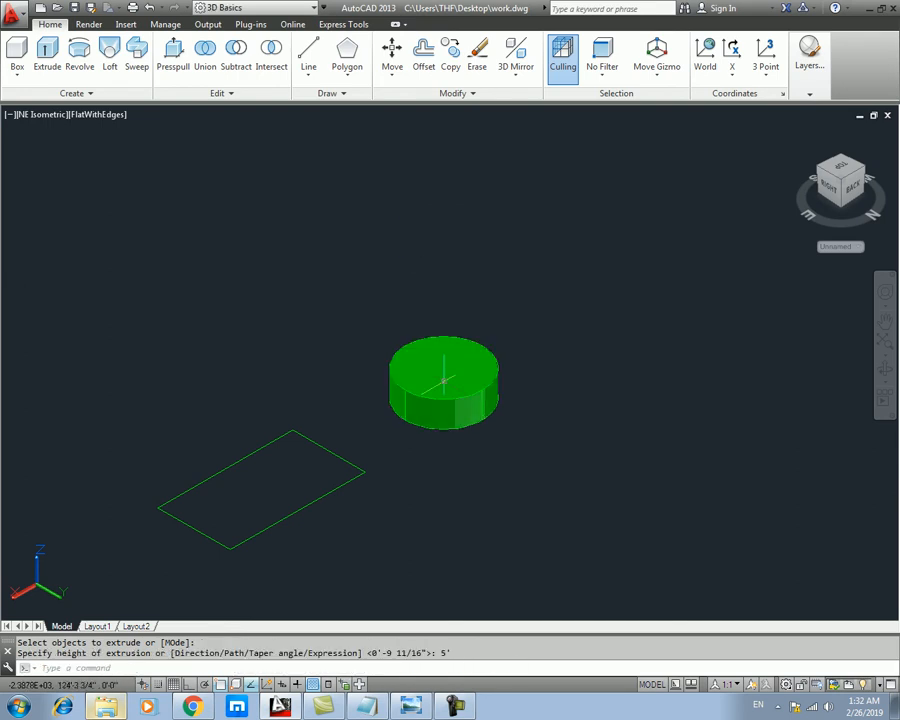
- Inspect the extruded circle and the rectangle, check the Extrude command's alias on the lecture image in Windows Photo Viewer and return to AutoCAD
scroll(440, 410, up, 6)
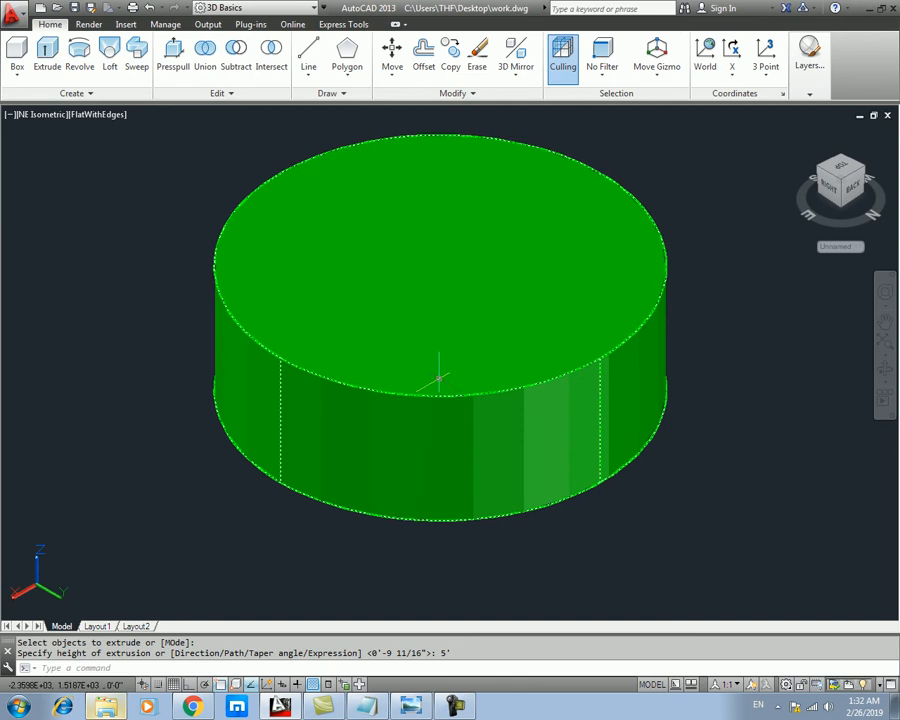
scroll(415, 365, down, 5)
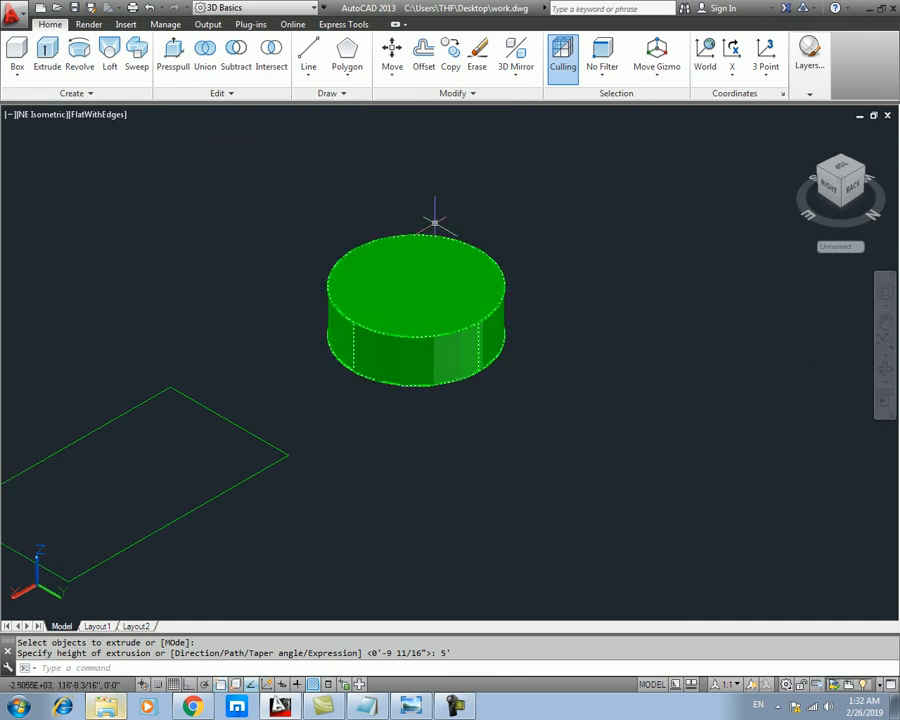
middle_drag(180, 478, 372, 390)
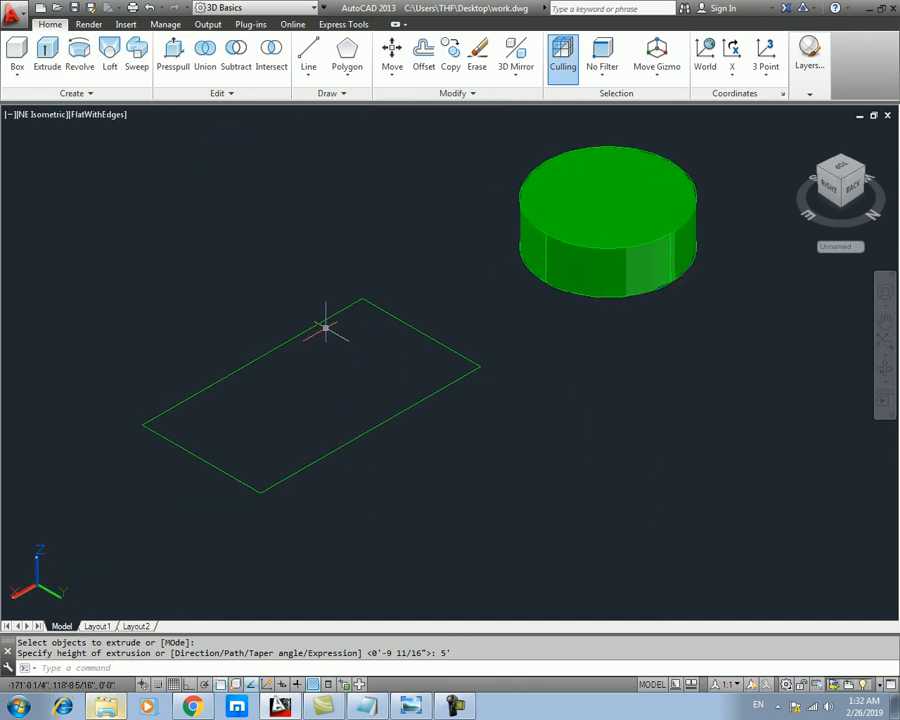
key(Escape)
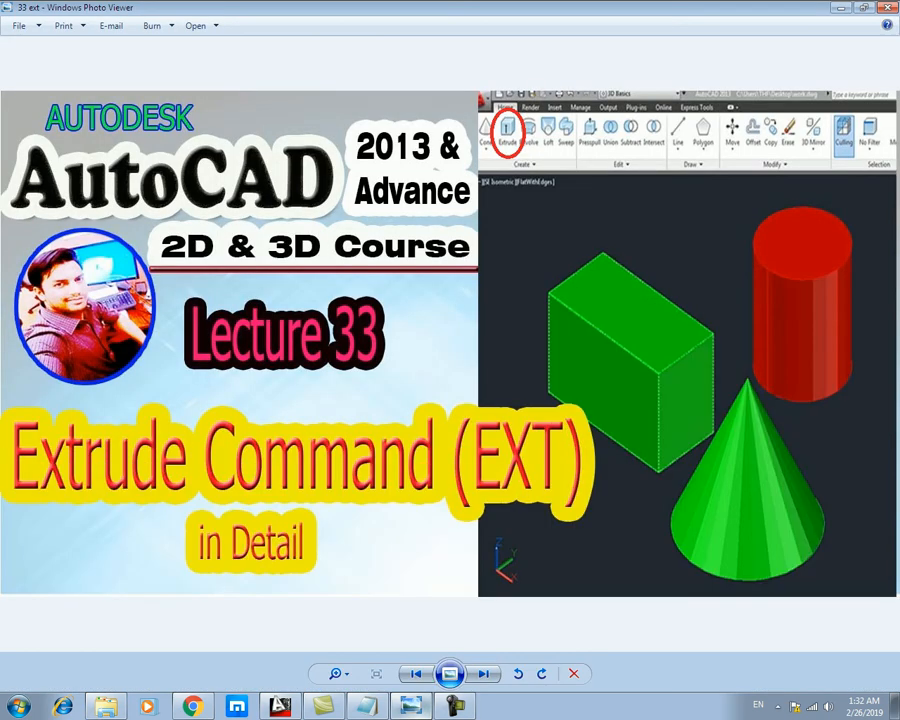
click(411, 706)
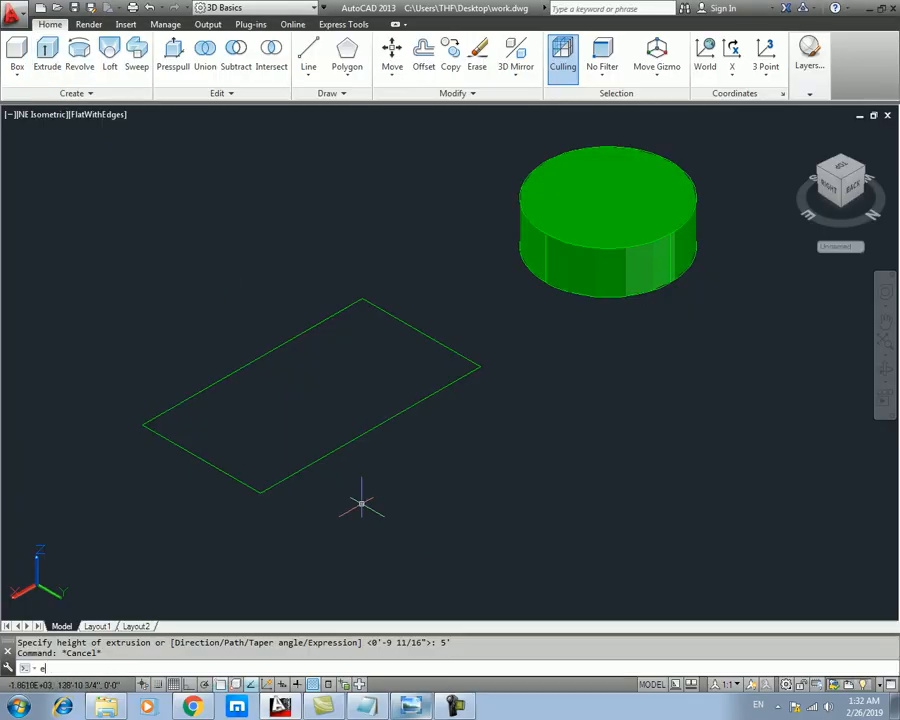
- Extrude the rectangle into a solid box with a height of 15'
key(Return)
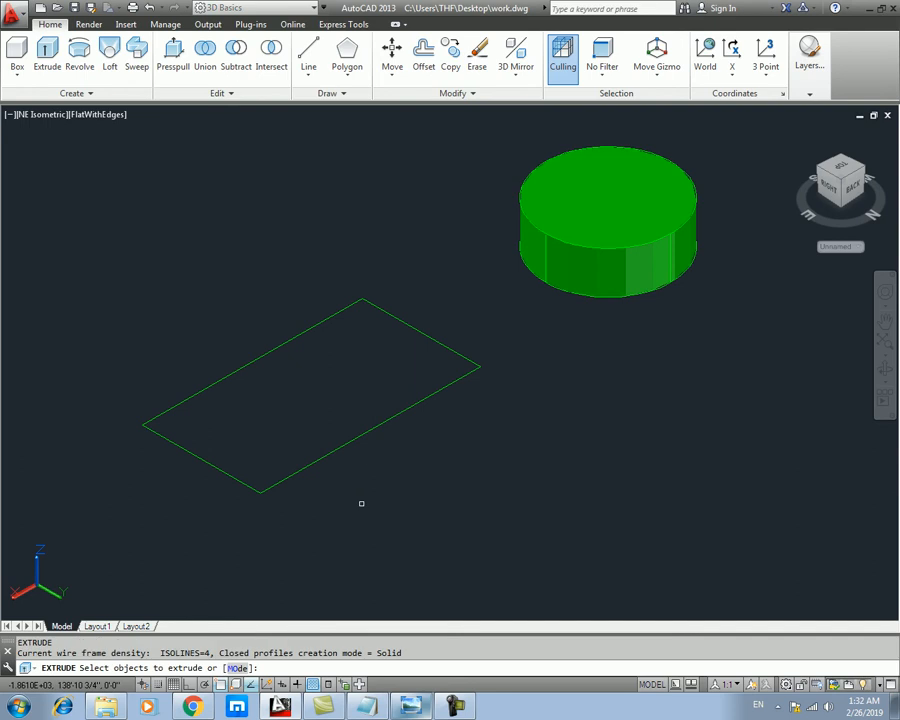
click(358, 436)
click(358, 436)
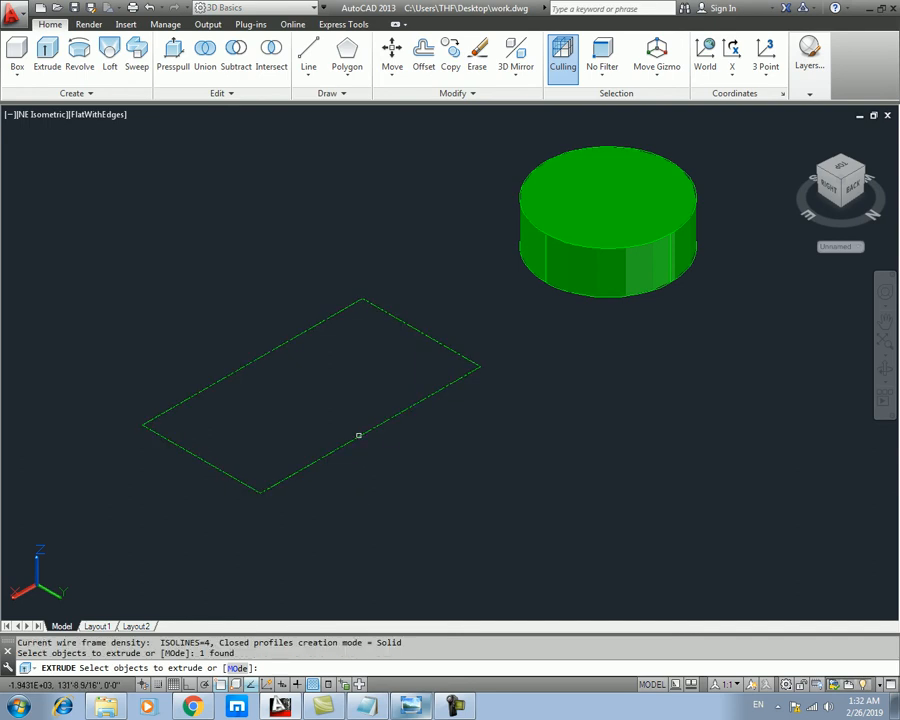
key(Return)
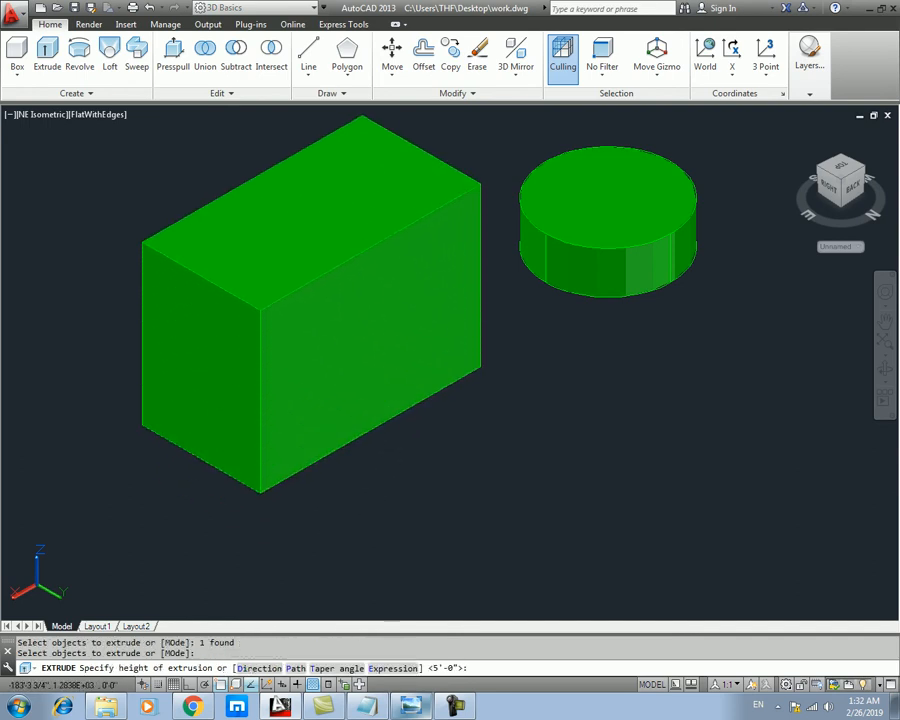
text(15)
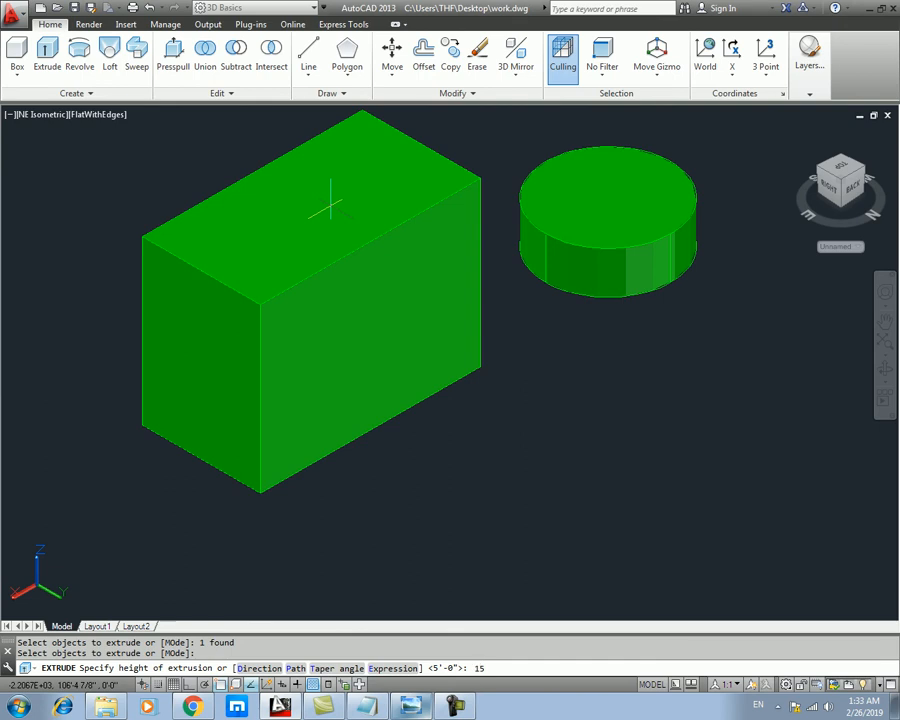
text(')
key(Return)
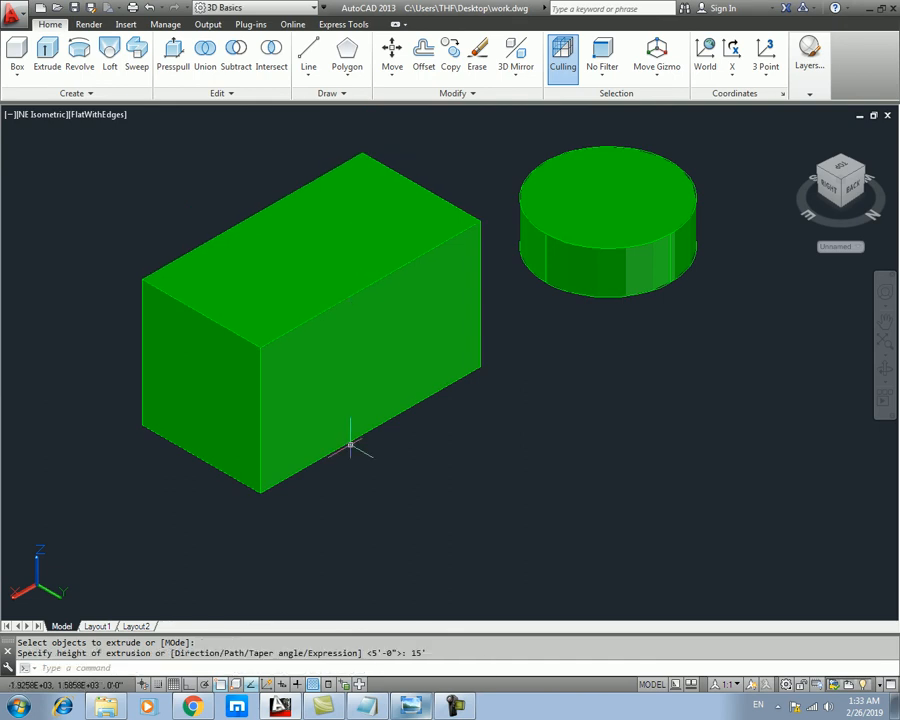
- Delete the extruded rectangular box, leaving the short cylinder in the drawing
middle_drag(378, 372, 291, 412)
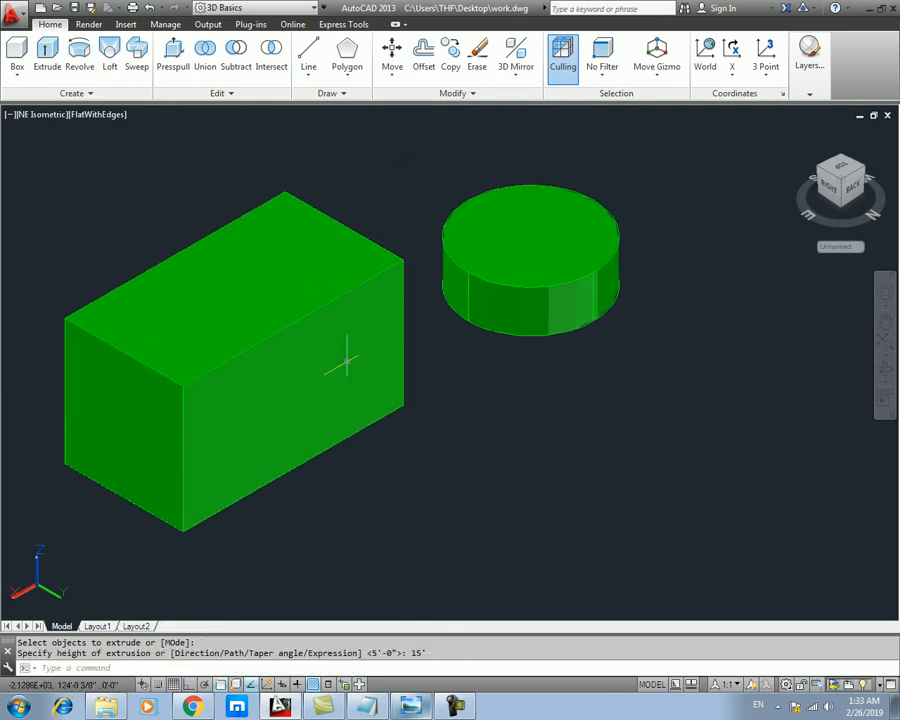
middle_drag(494, 328, 405, 337)
middle_drag(238, 366, 446, 343)
scroll(479, 367, down, 2)
click(474, 415)
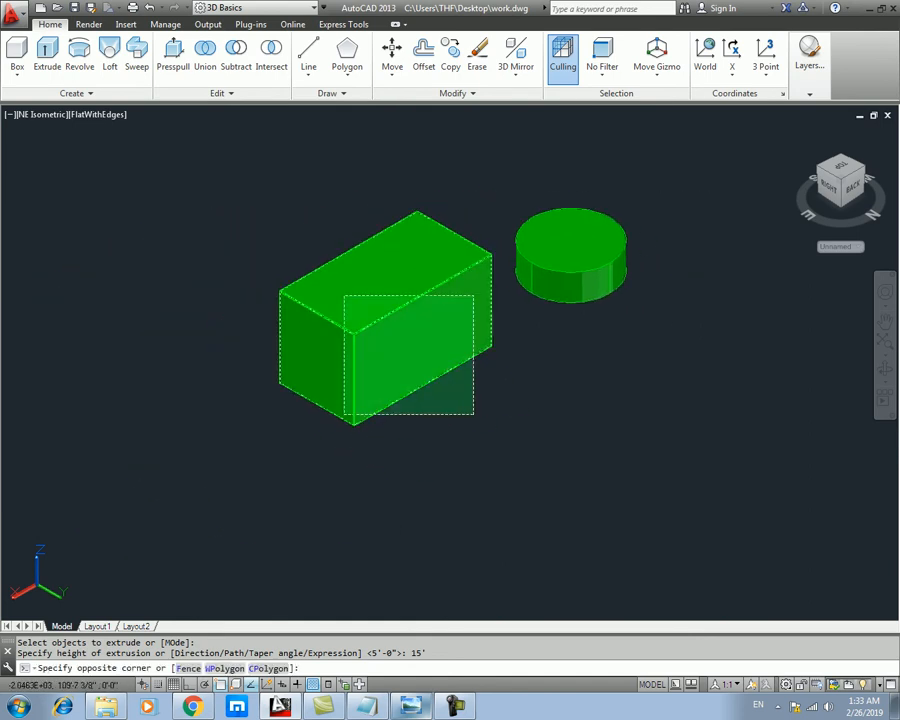
click(387, 358)
key(Delete)
- Draw a new rectangle freehand where the deleted box stood, beside the short cylinder
text(re)
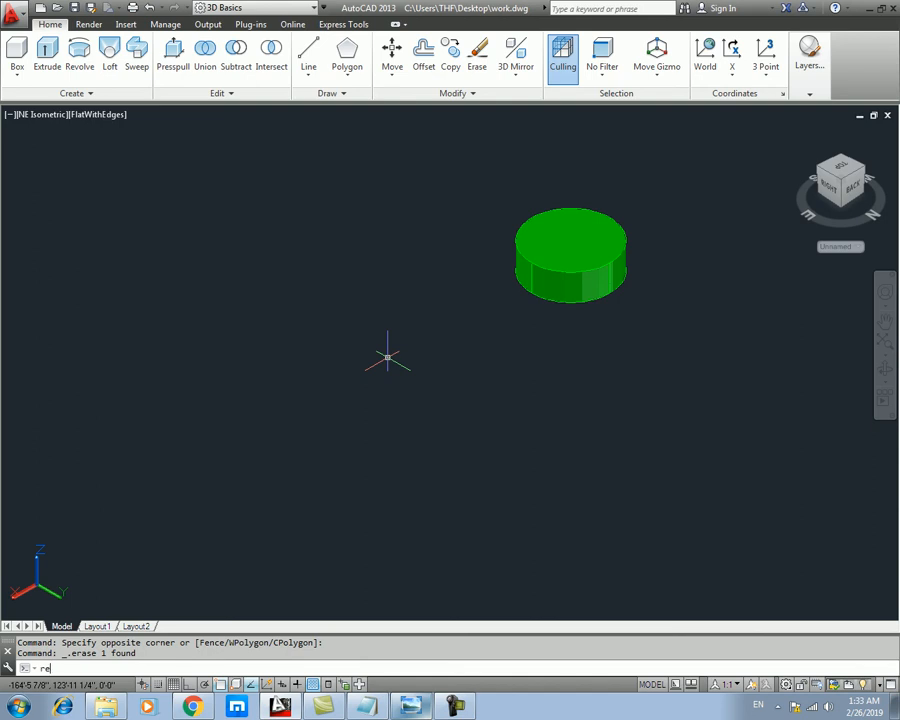
text(c)
key(Return)
click(295, 290)
click(361, 452)
key(Escape)
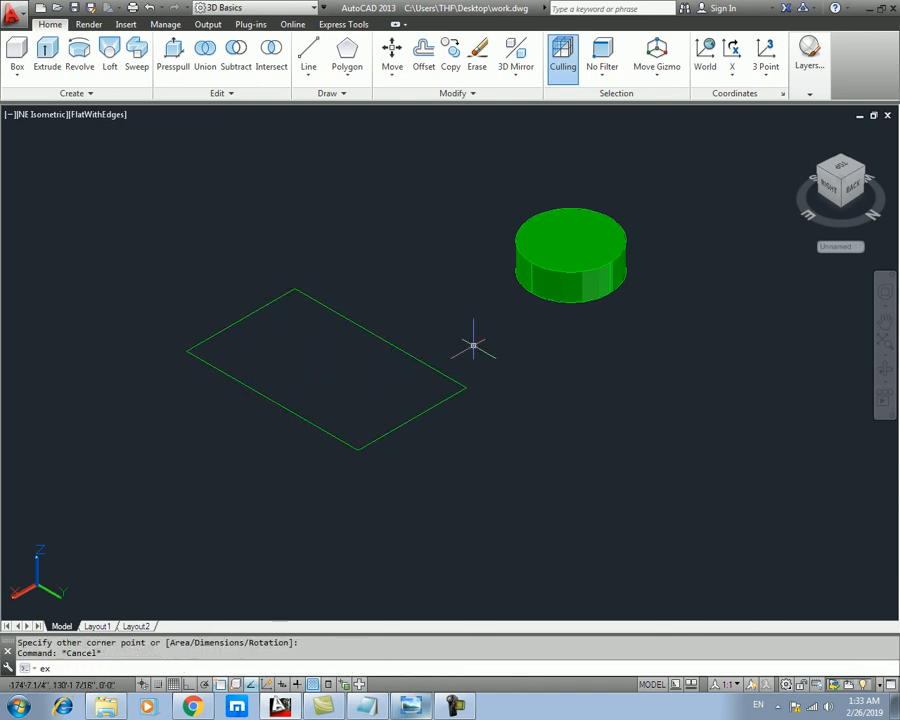
text(ext)
key(Return)
click(440, 371)
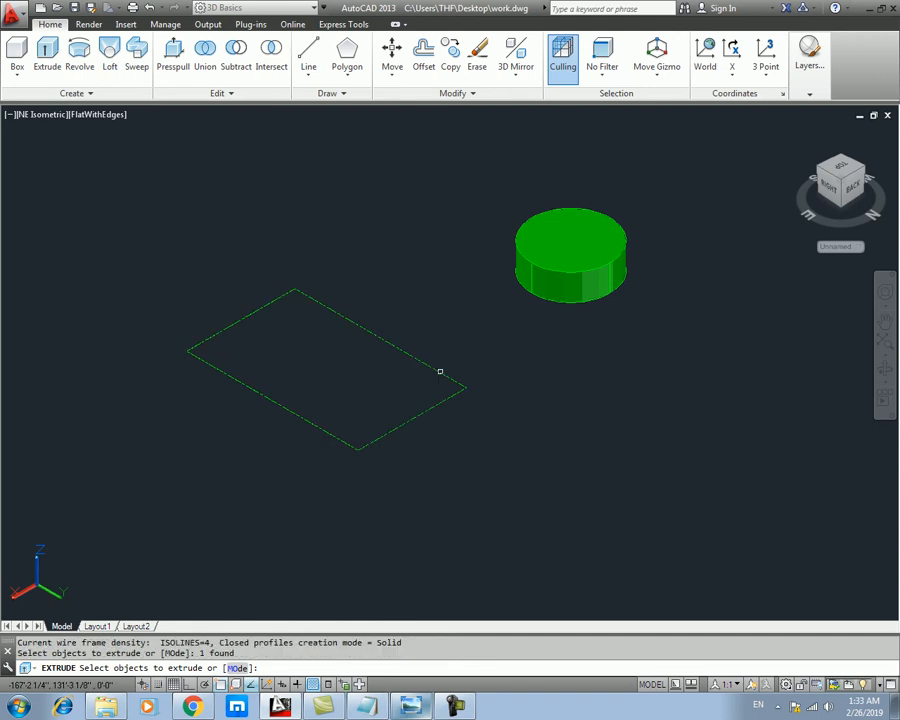
key(Return)
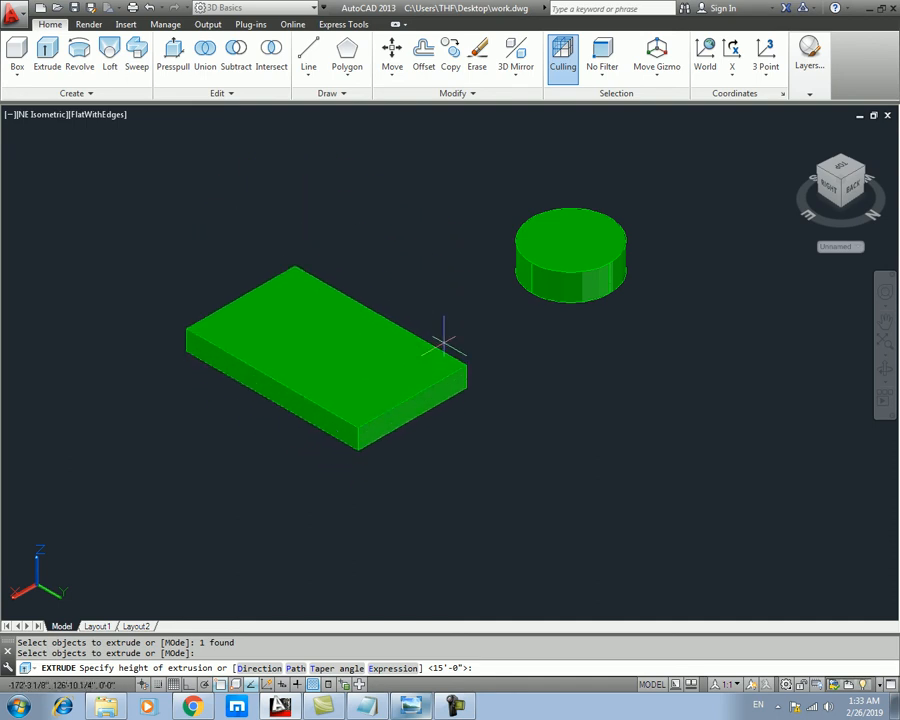
key(Escape)
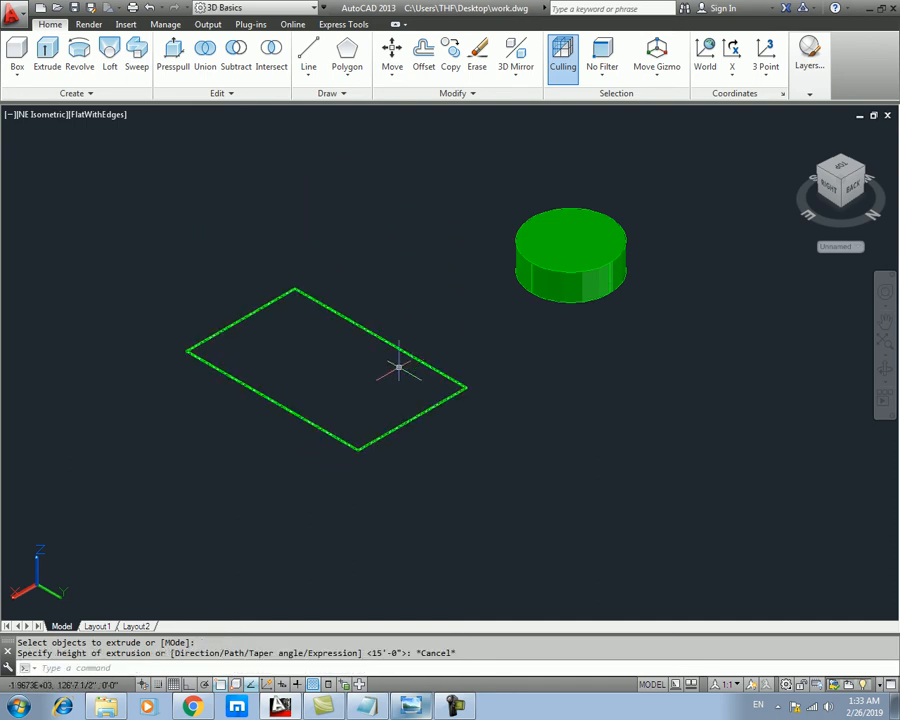
- Extrude the new rectangle in Surface mode with a height of 3'
text(ext)
key(Return)
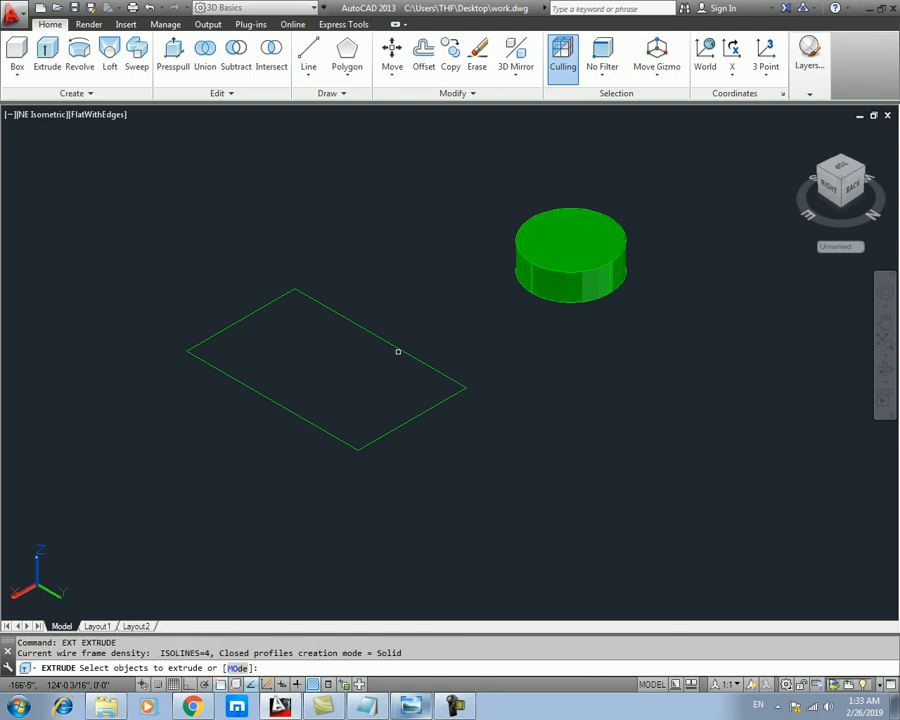
click(399, 349)
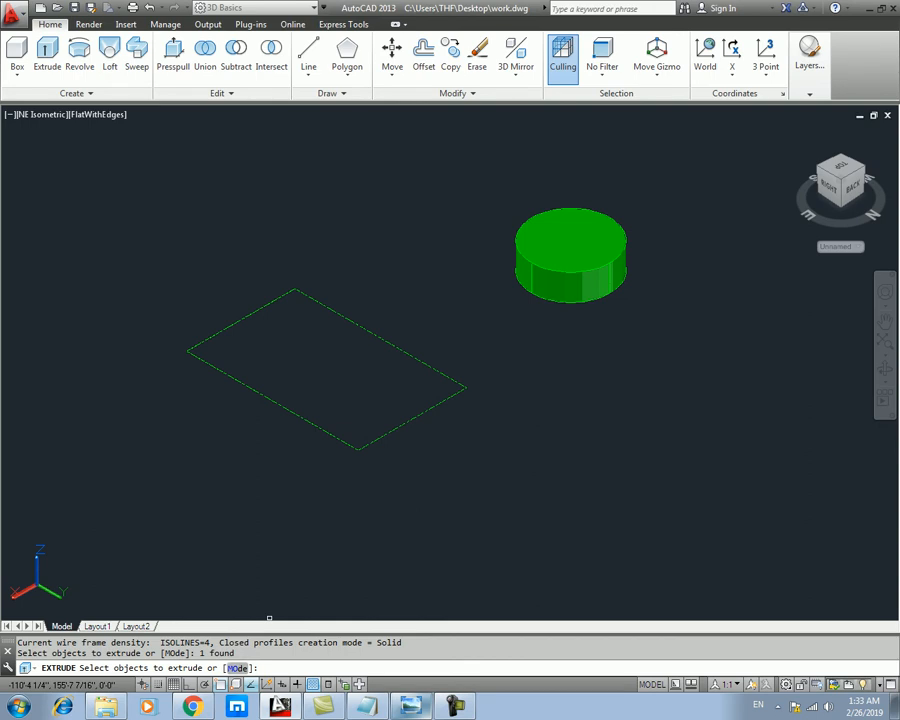
text(MO)
key(Return)
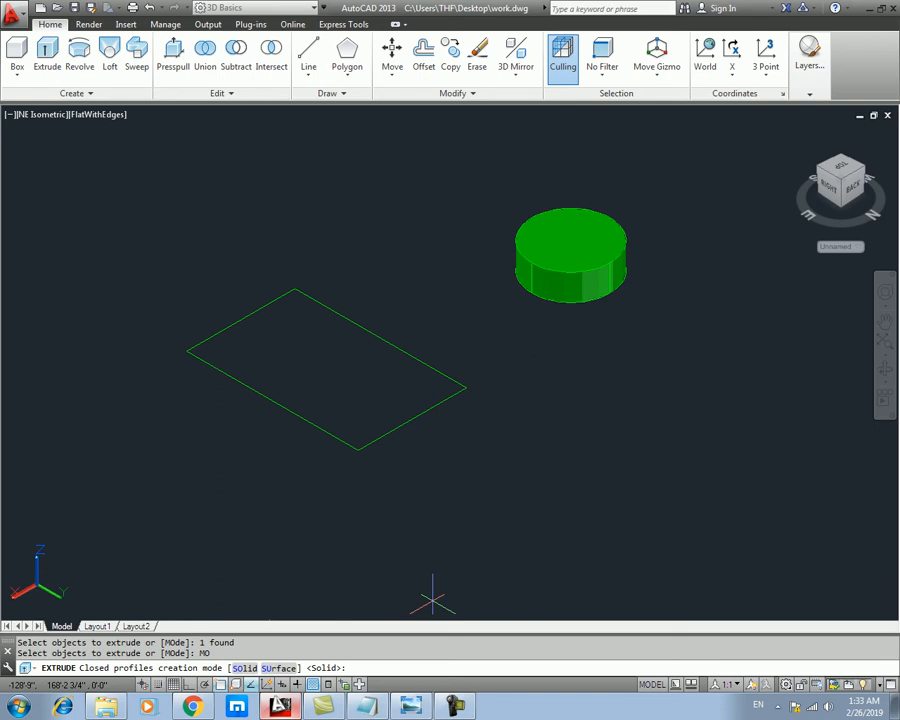
text(SU)
key(Return)
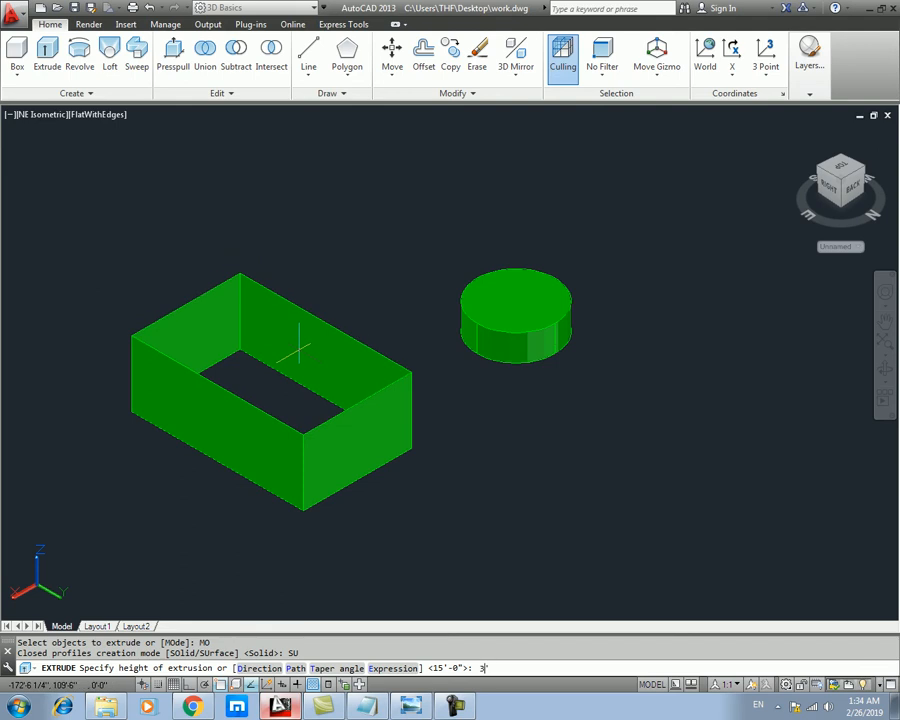
key(Return)
- Draw a circle freehand with a radius of about 7'-11 1/2" behind the extruded rectangular surface
scroll(297, 435, up, 5)
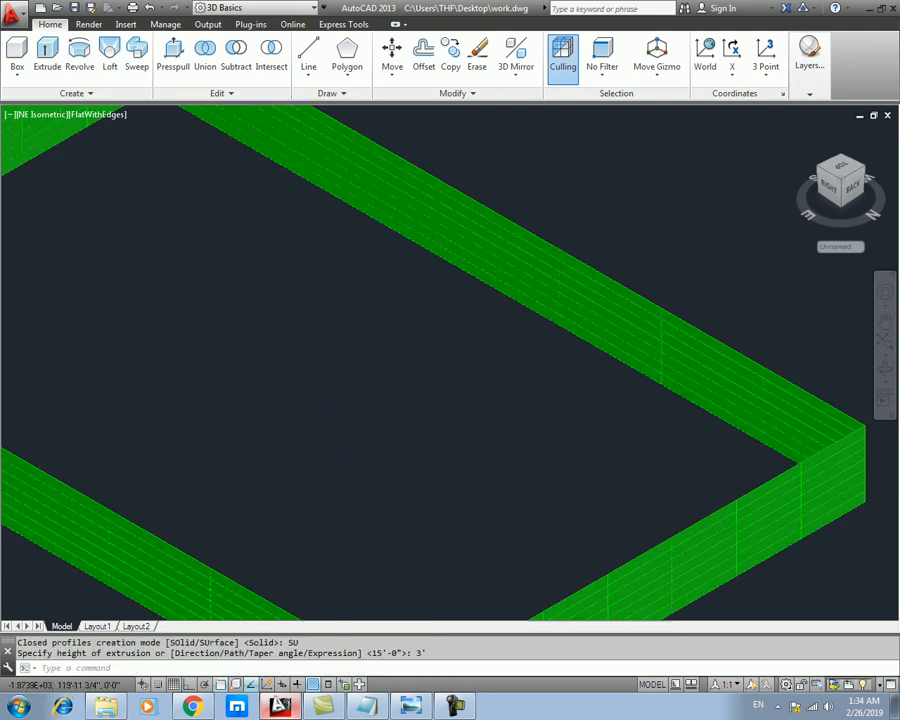
scroll(402, 281, down, 4)
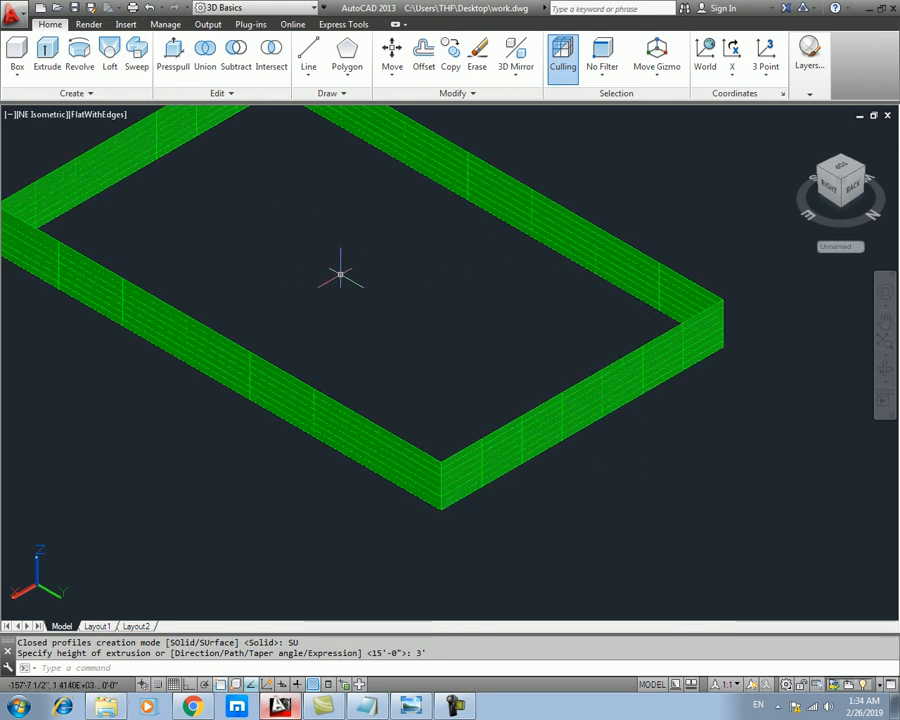
scroll(363, 301, down, 4)
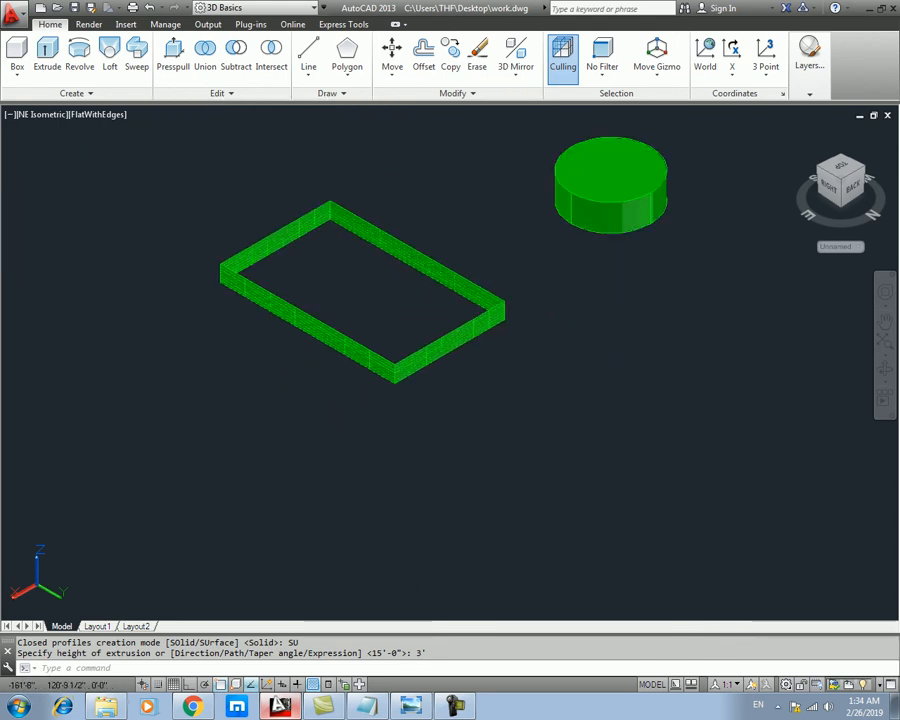
scroll(349, 301, up, 3)
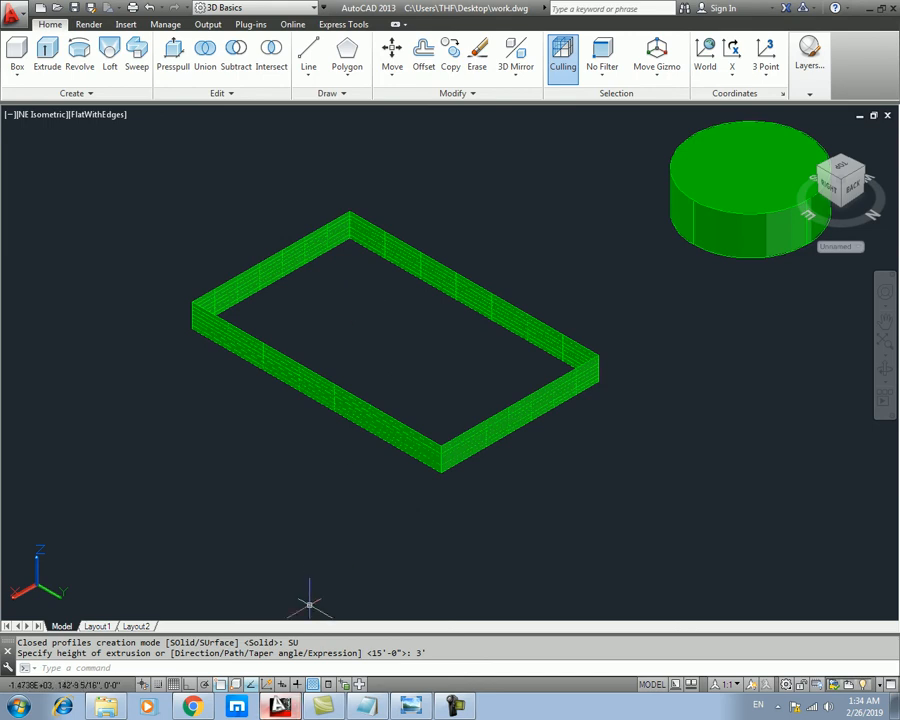
key(Escape)
text(c)
key(Return)
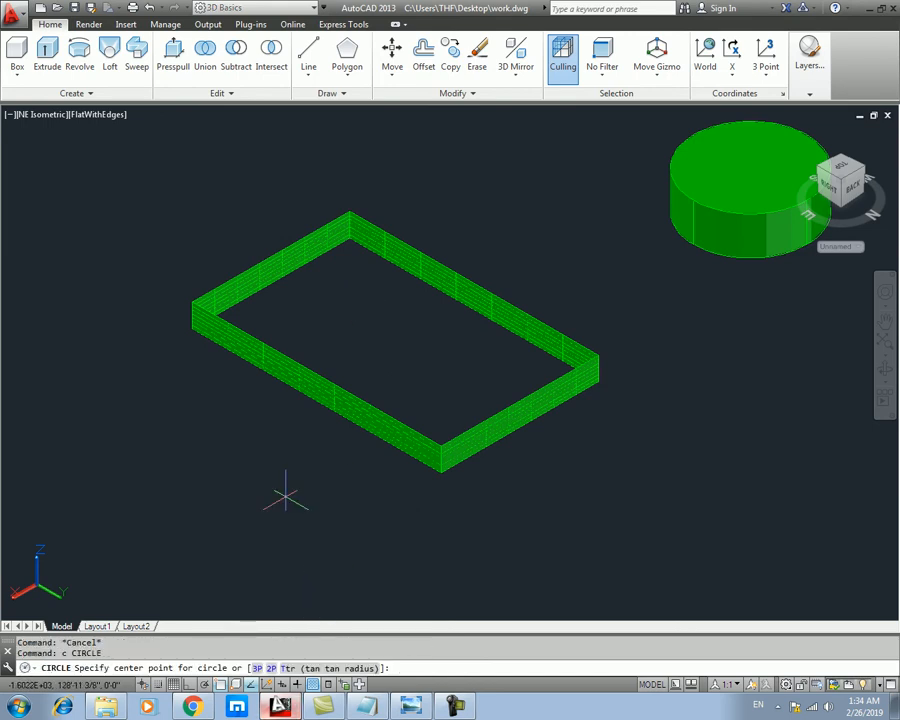
scroll(287, 486, down, 2)
click(356, 204)
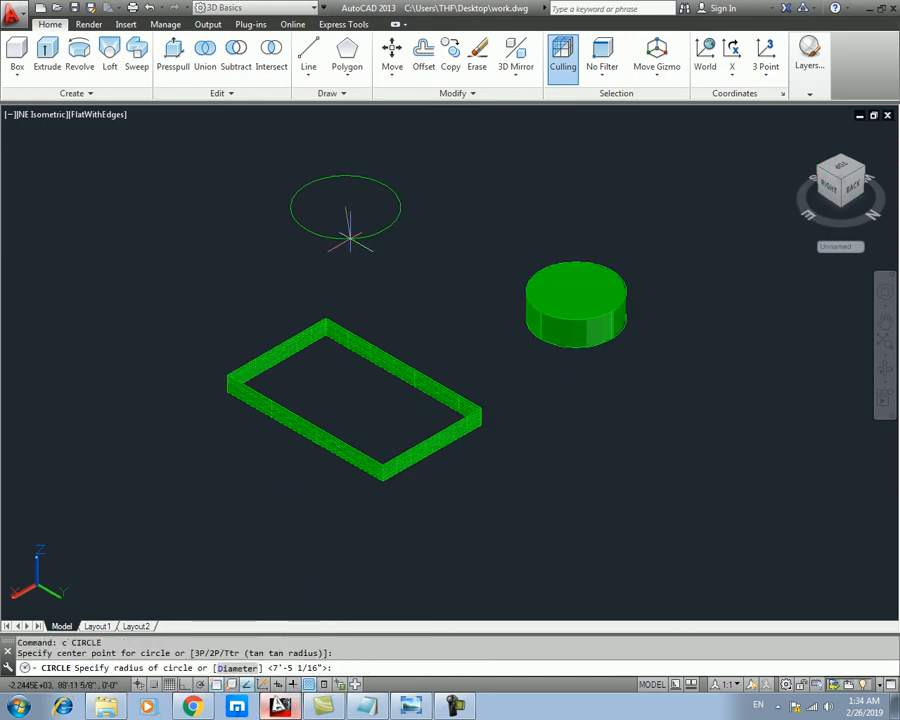
click(352, 241)
mouse_move(345, 291)
middle_down()
mouse_move(336, 324)
mouse_move(358, 345)
middle_up()
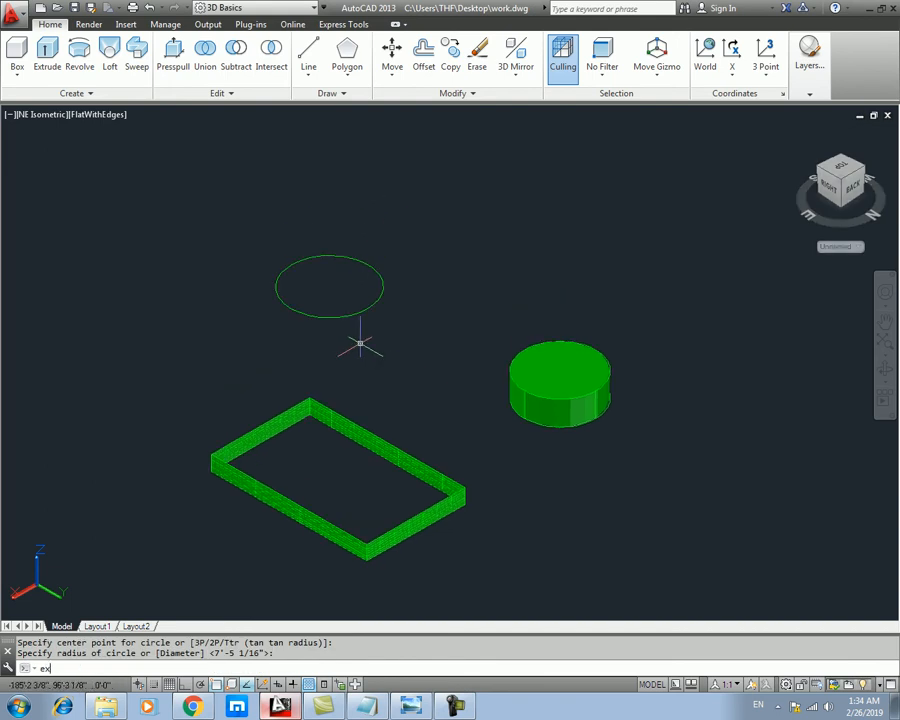
- Extrude the new circle as a surface, picking a height of about 7'-11" freehand
text(ext)
key(Return)
click(347, 314)
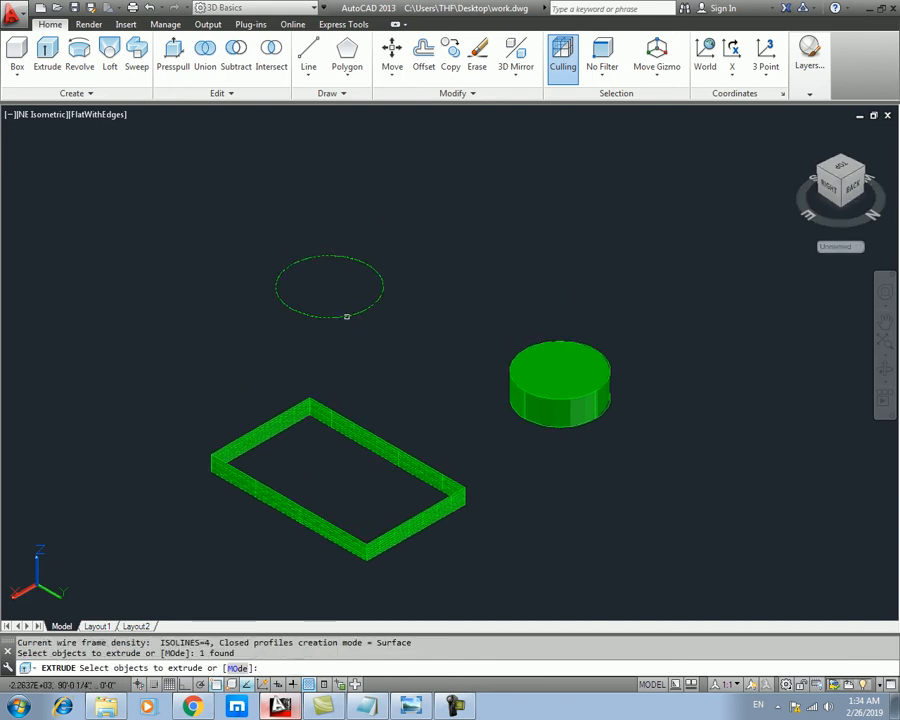
key(Return)
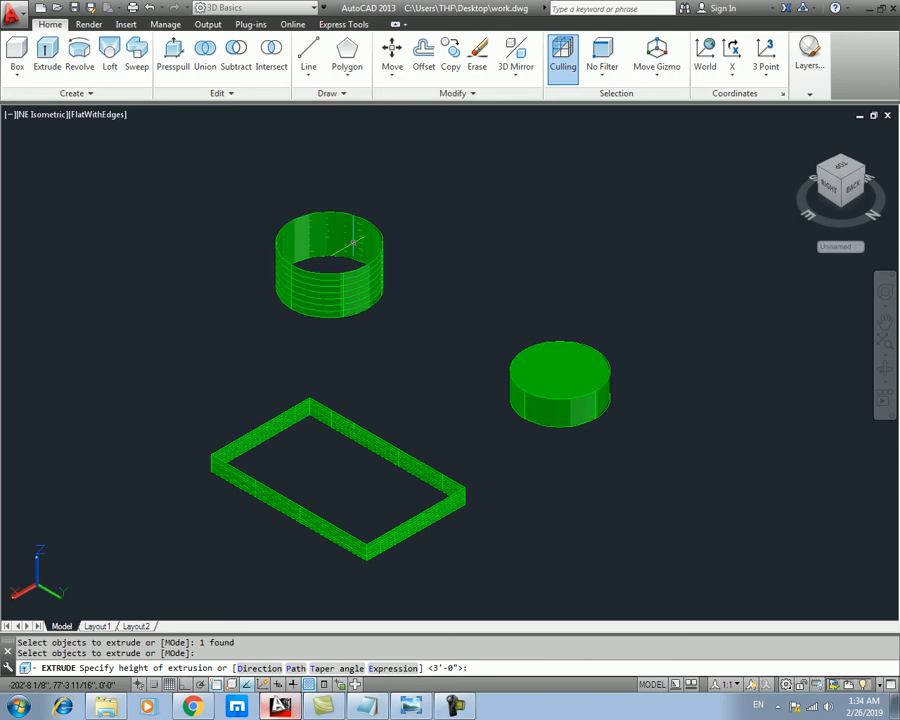
click(387, 313)
- Set the view to SE Isometric
shift+middle_drag(352, 268, 311, 352)
shift+middle_drag(313, 690, 301, 617)
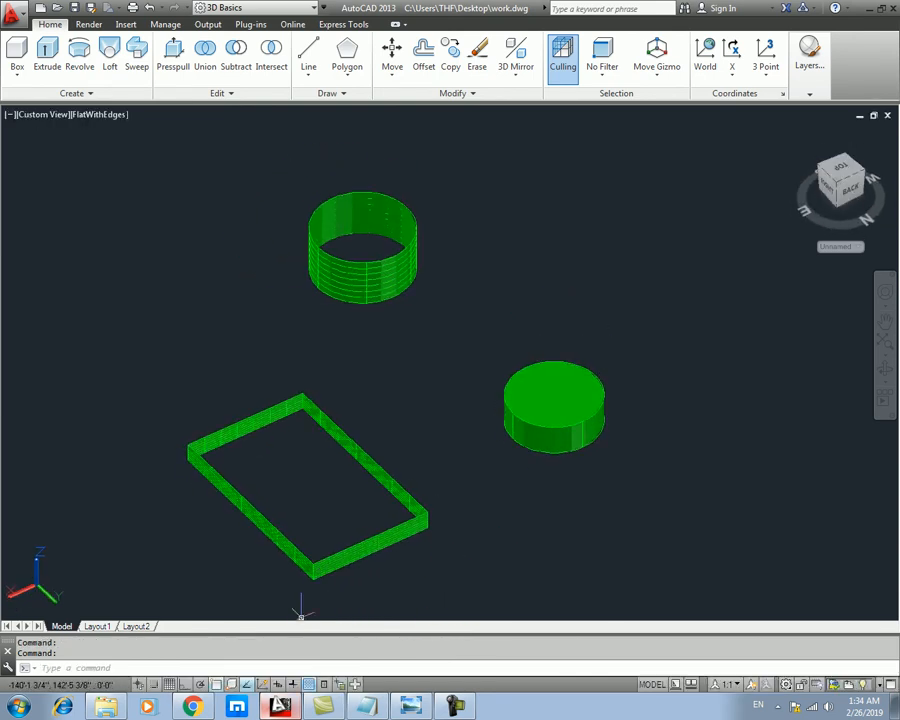
key(Escape)
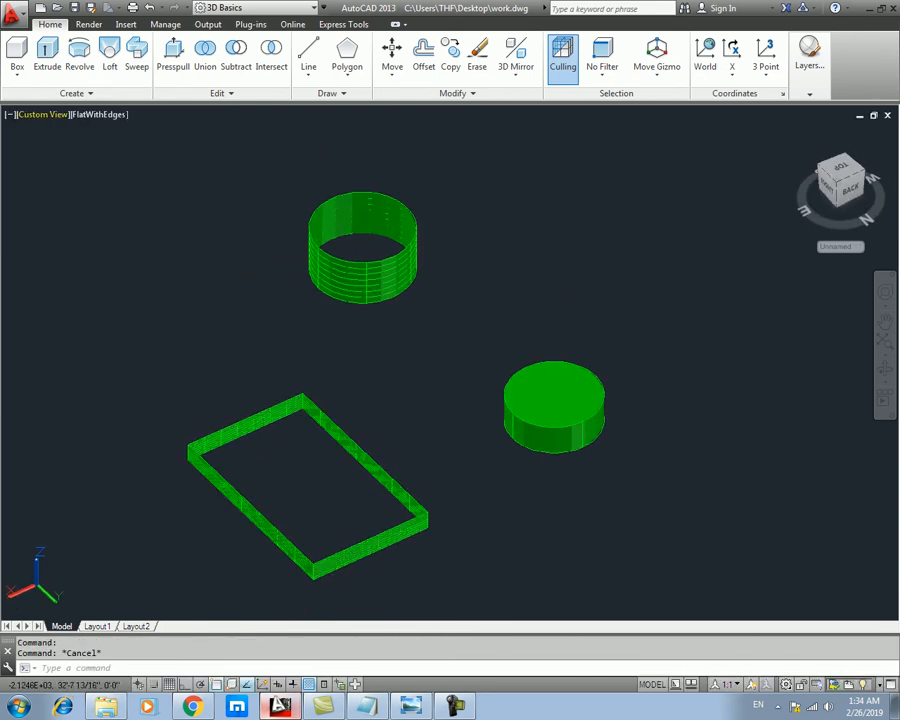
click(45, 115)
click(104, 269)
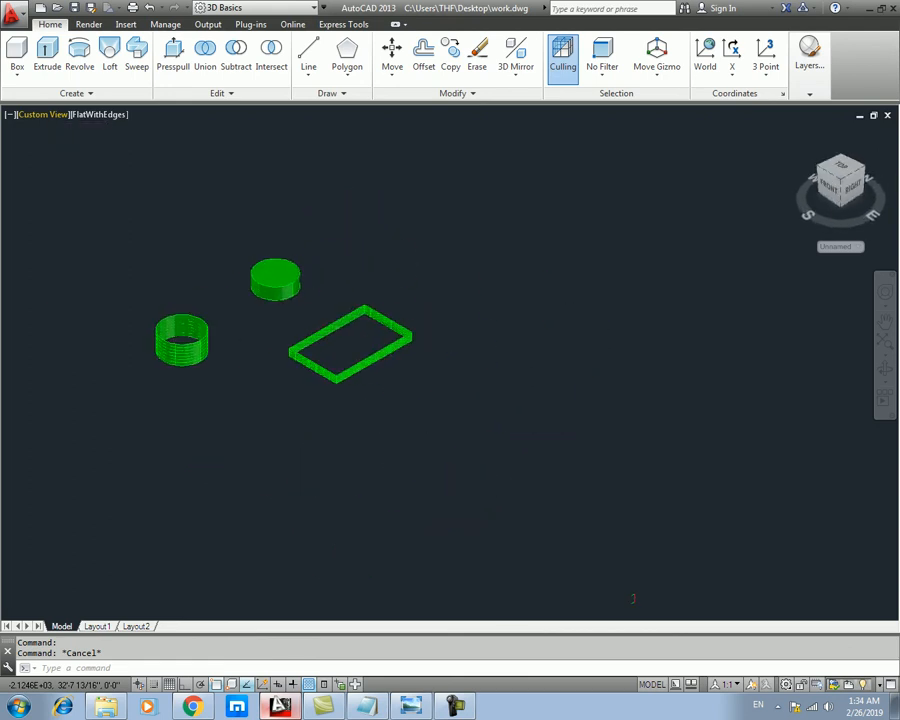
- Draw a much larger circle freehand in the empty area beside the extruded rectangular surface
text(c)
key(Return)
click(428, 352)
click(525, 366)
middle_drag(468, 314, 438, 370)
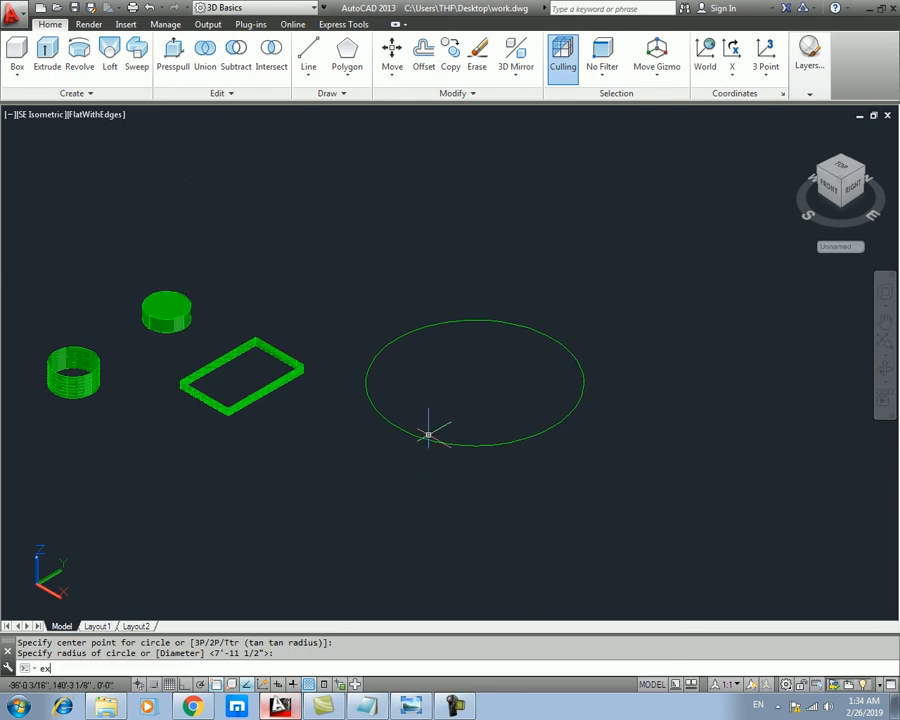
- Extrude the large circle with the creation mode set to Solid, picking a tall height freehand
text(EXT)
key(Return)
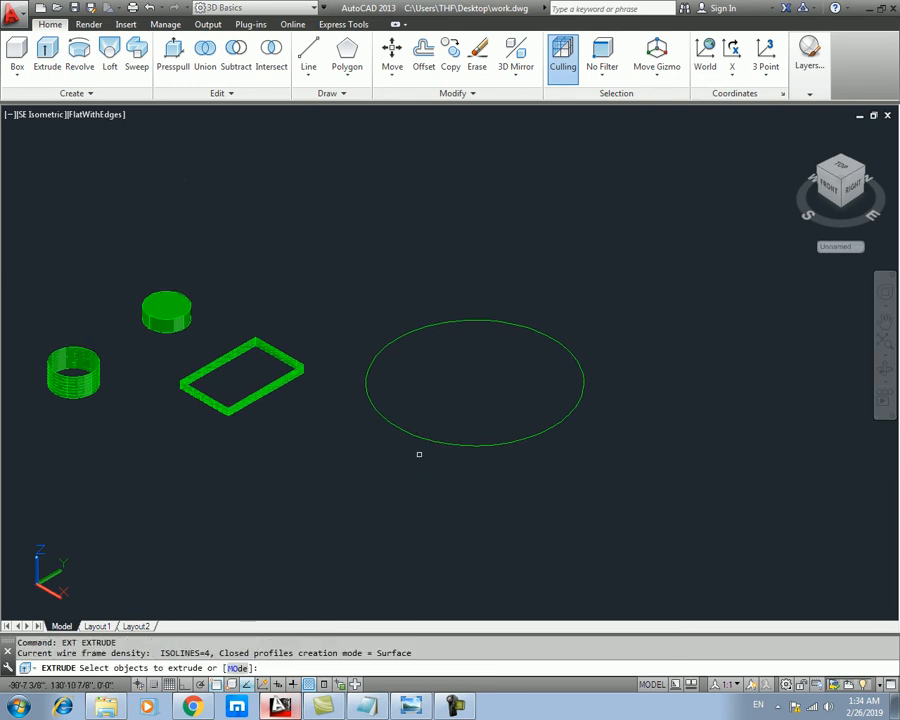
text(MO)
key(Return)
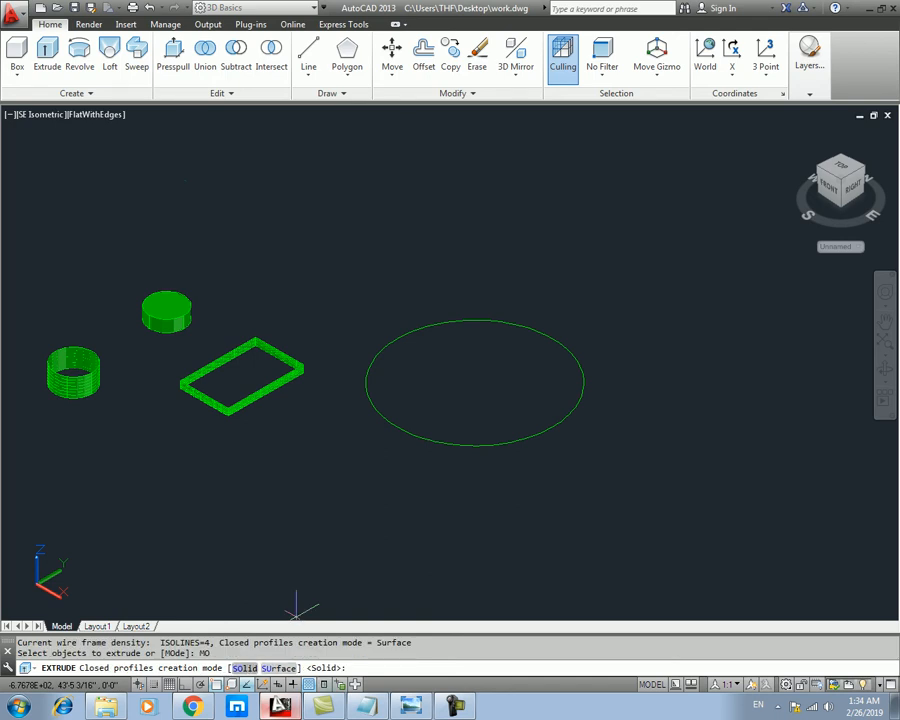
click(243, 667)
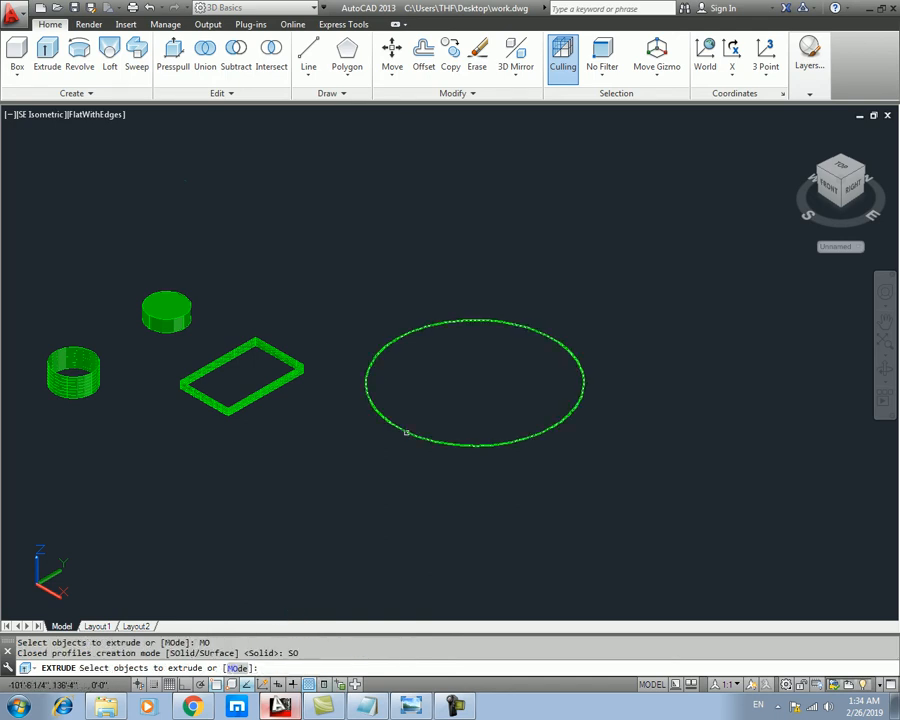
click(406, 432)
key(Return)
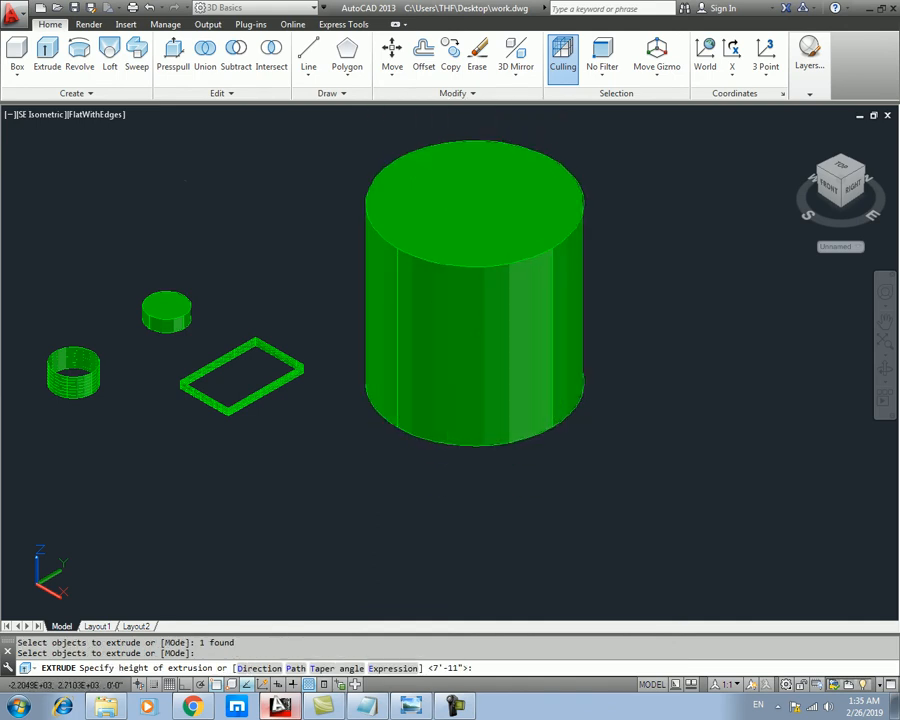
click(425, 198)
- Delete the short cylinder, the round surface and the rectangular surface together with their profiles, keeping the large cylinder
mouse_move(430, 261)
middle_down()
mouse_move(367, 324)
mouse_move(543, 311)
middle_up()
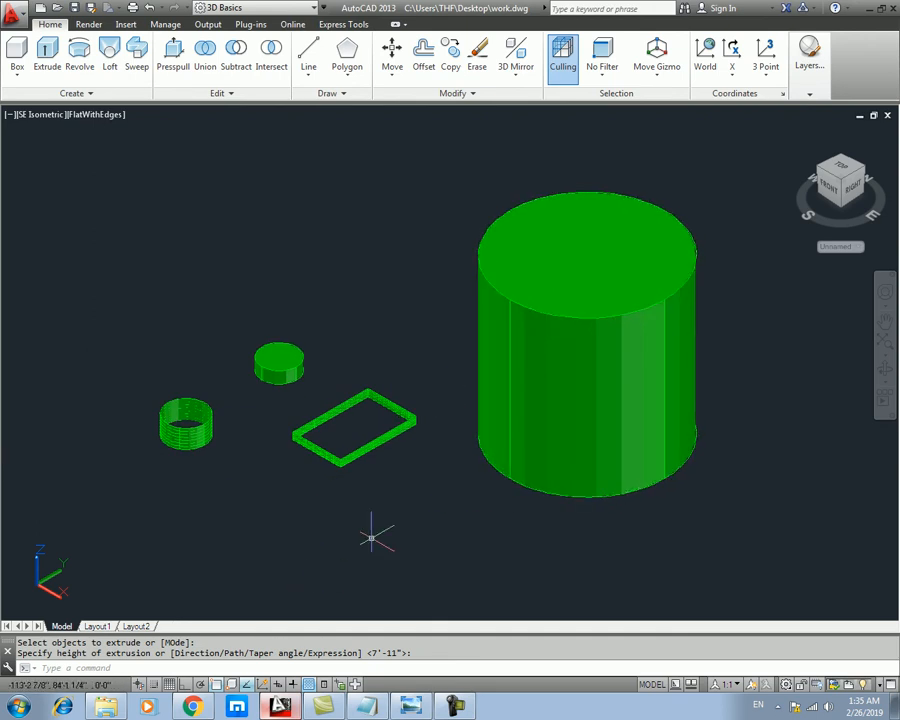
key(Escape)
click(382, 318)
click(165, 479)
key(Delete)
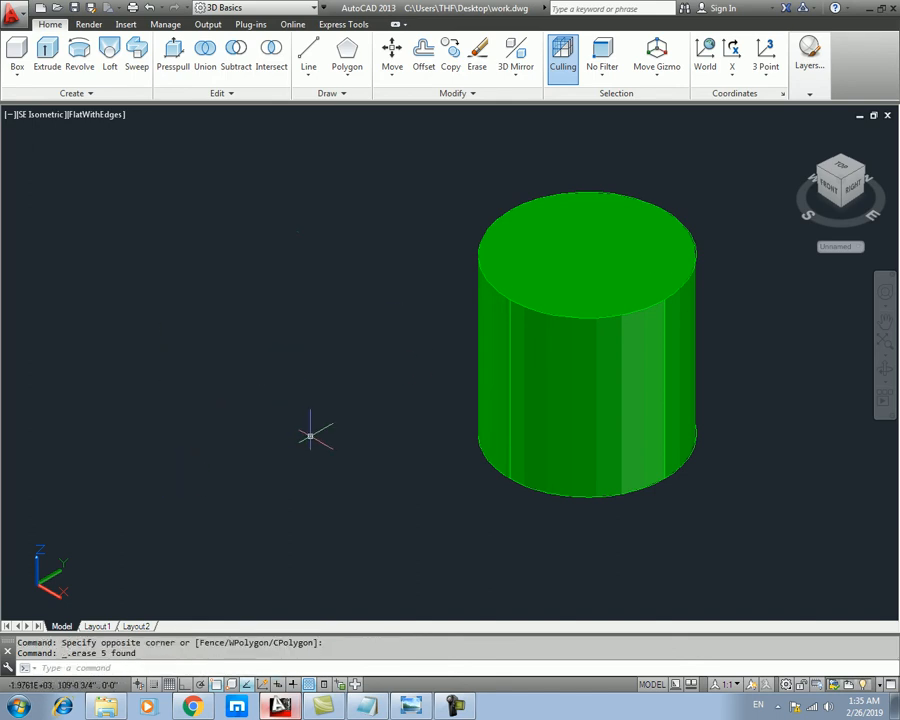
- Draw a rectangle freehand in the empty area beside the large cylinder
text(rec)
key(Return)
click(162, 371)
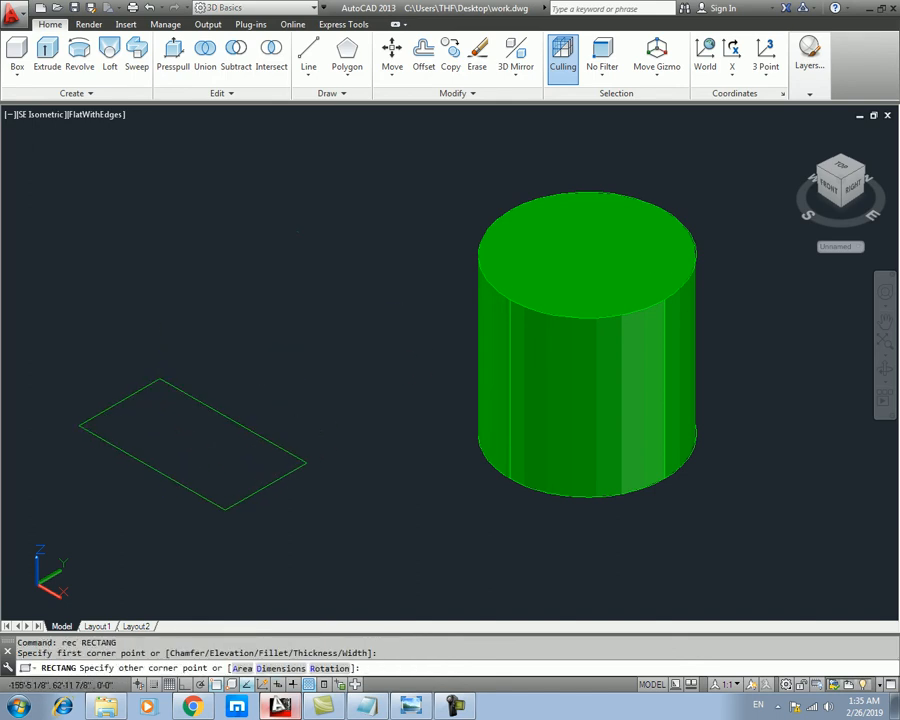
middle_drag(200, 512, 316, 506)
middle_drag(343, 445, 381, 459)
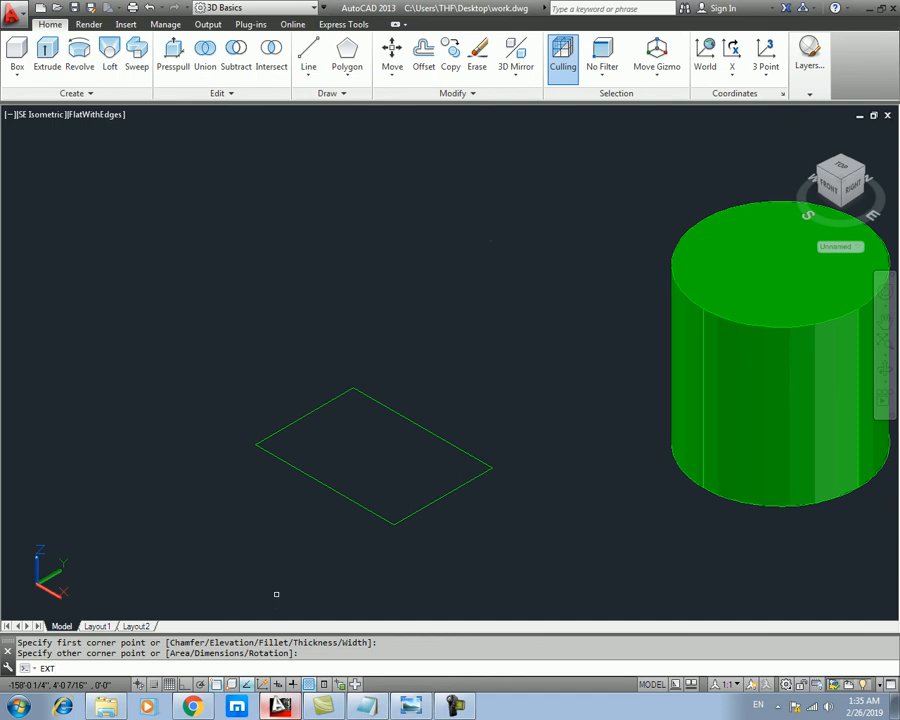
- Extrude the rectangle as a solid with a taper angle of 45 degrees, picking the height freehand
key(Return)
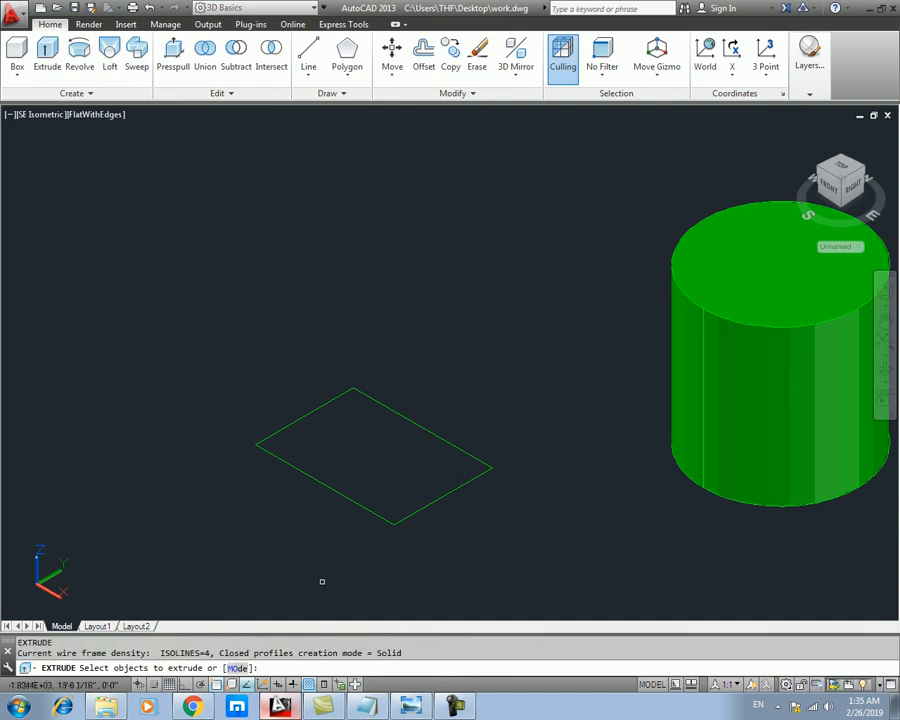
click(292, 466)
key(Return)
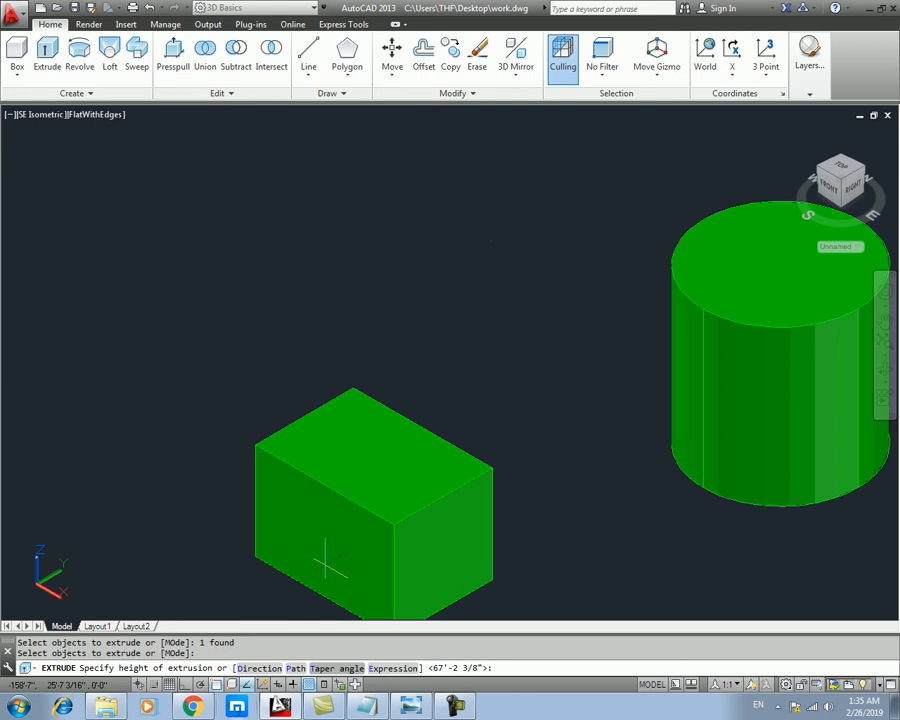
text(T)
key(Return)
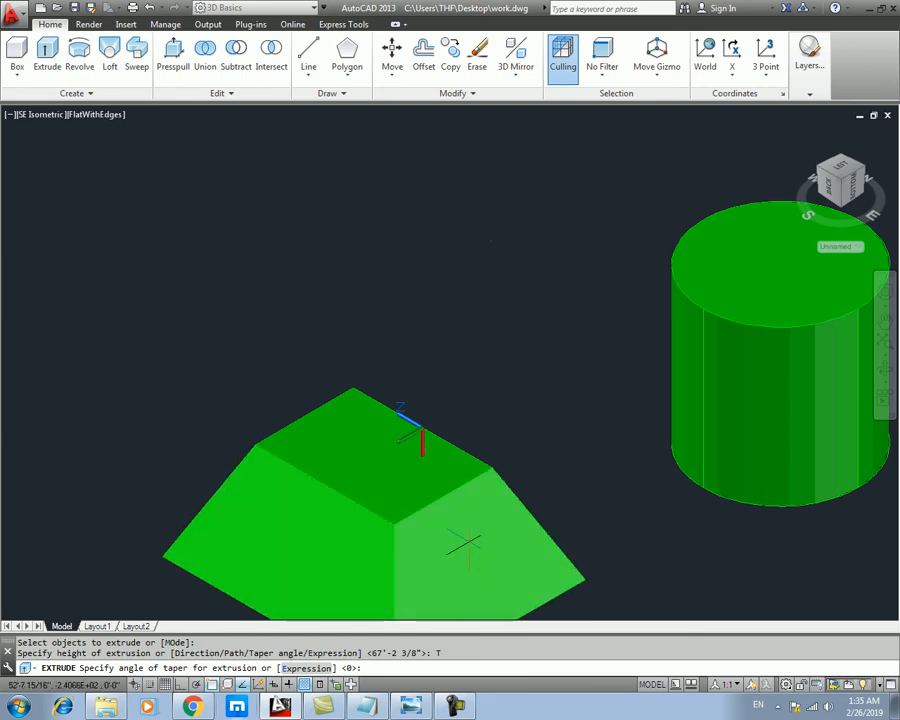
scroll(420, 250, down, 2)
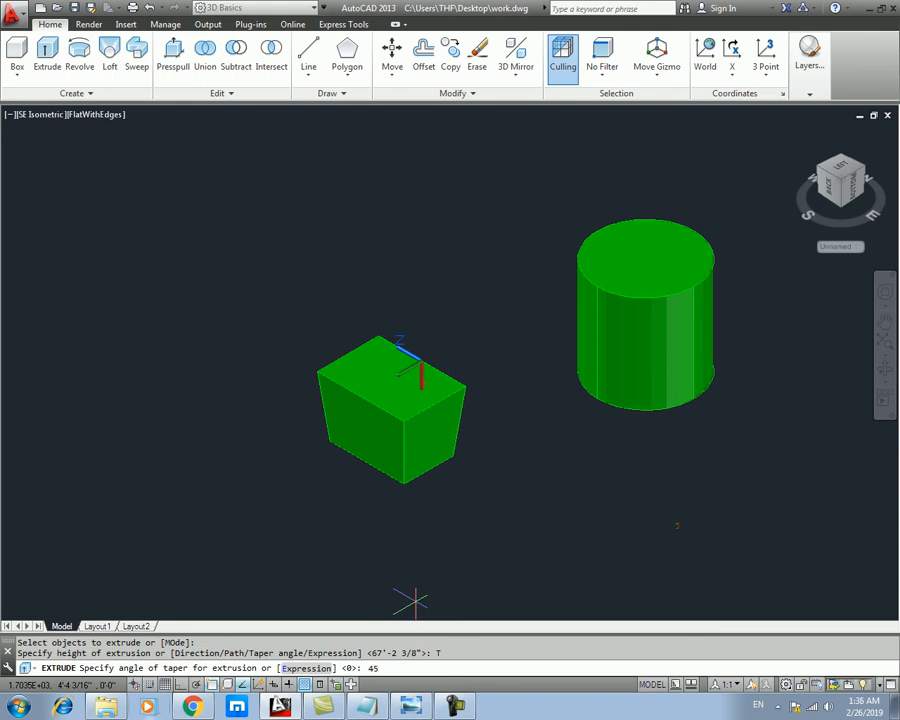
key(Return)
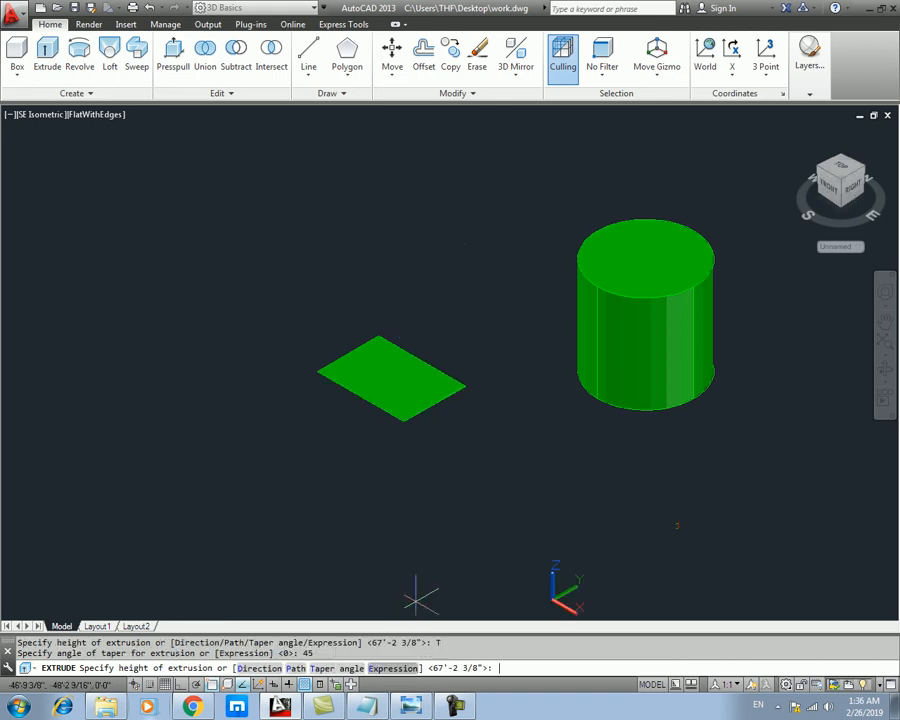
scroll(395, 378, up, 3)
scroll(382, 468, up, 2)
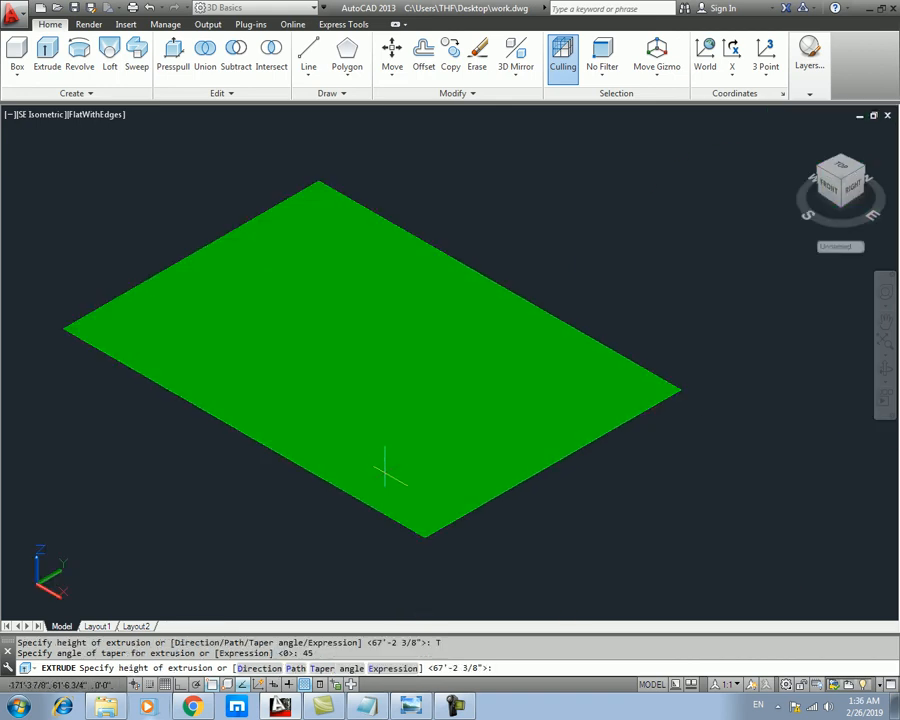
scroll(382, 468, down, 4)
key(Escape)
key(Escape)
key(Escape)
- Delete the object made from the rectangle, keeping the large cylinder
click(458, 367)
click(307, 513)
key(Delete)
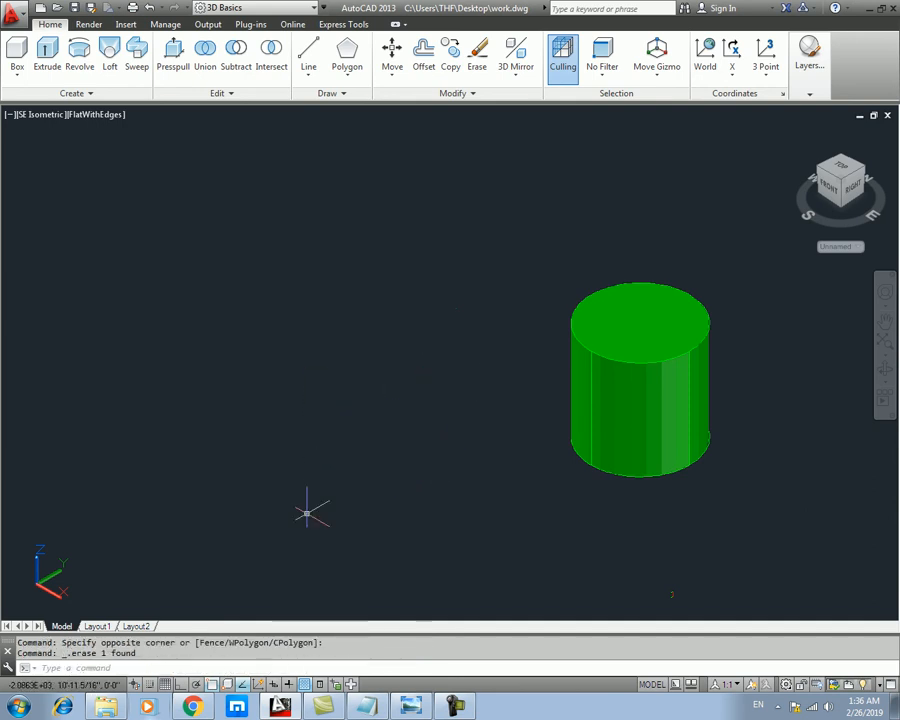
- Draw a new elongated rectangle freehand in the cleared area beside the cylinder
text(rec)
key(Return)
click(292, 295)
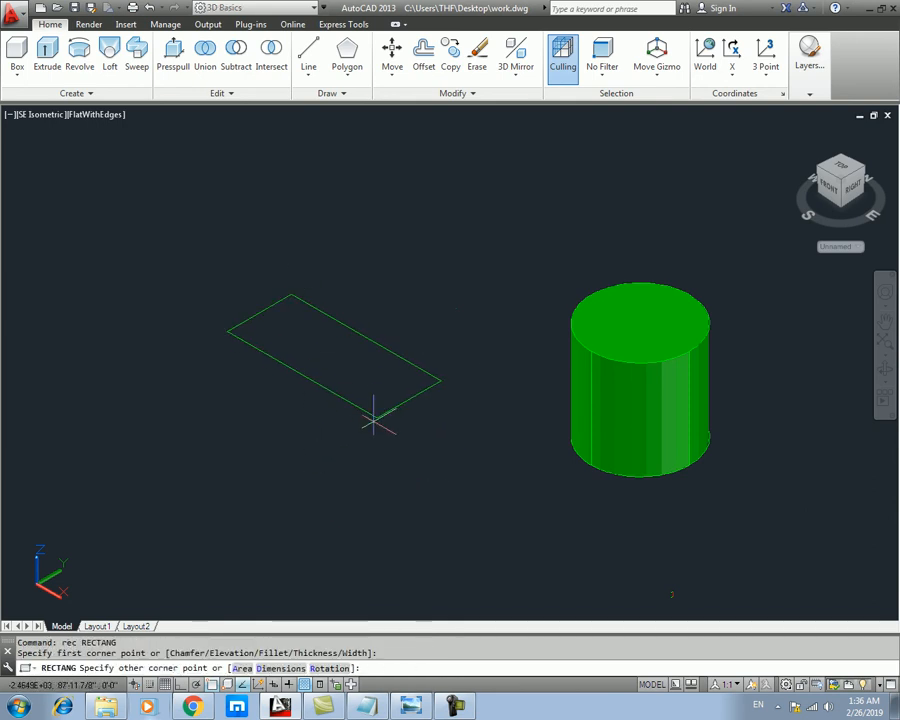
click(369, 425)
key(Escape)
- Extrude the elongated rectangle as a solid with a taper angle of 75 degrees, picking the height freehand
text(ex)
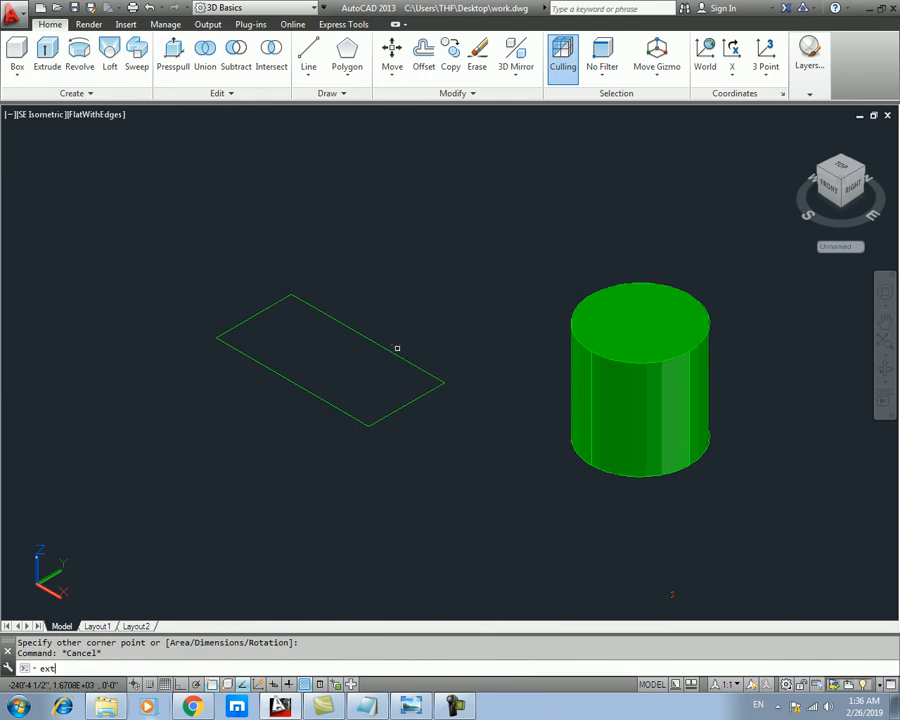
text(t)
key(Return)
click(393, 352)
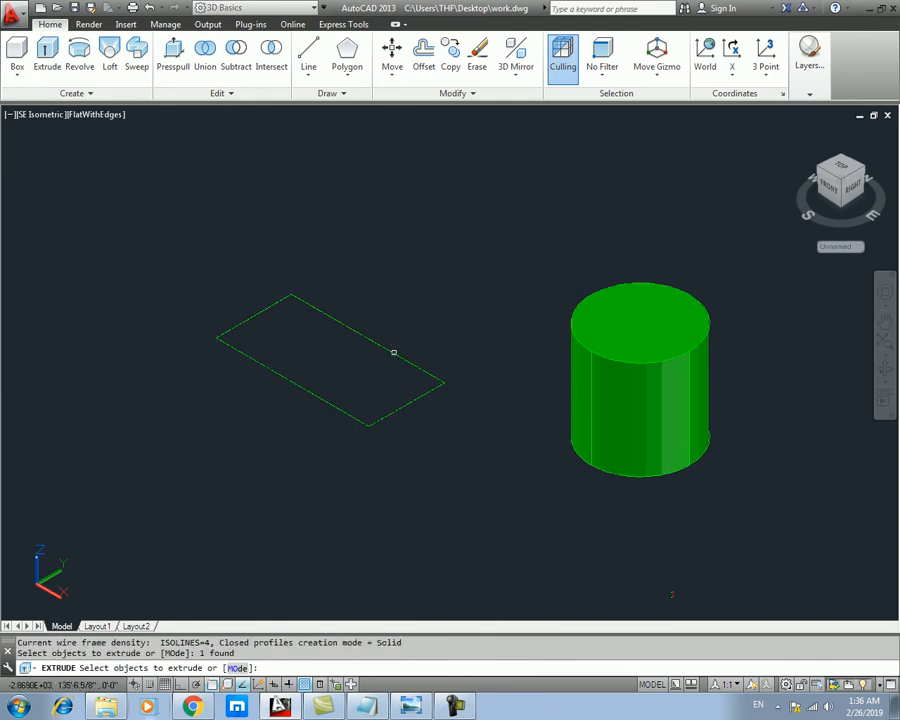
key(Return)
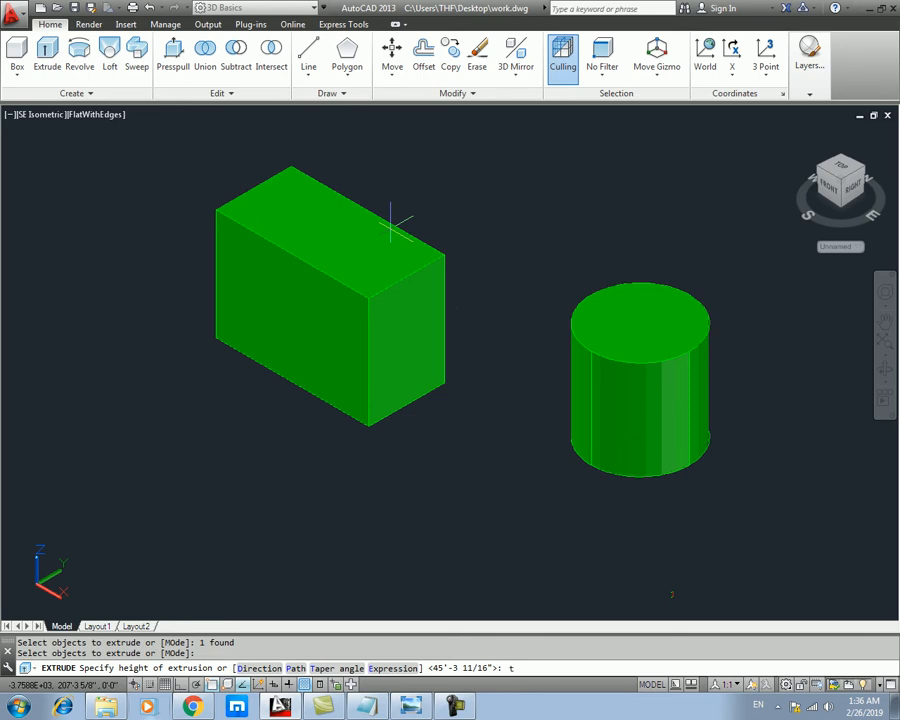
text(t)
key(Return)
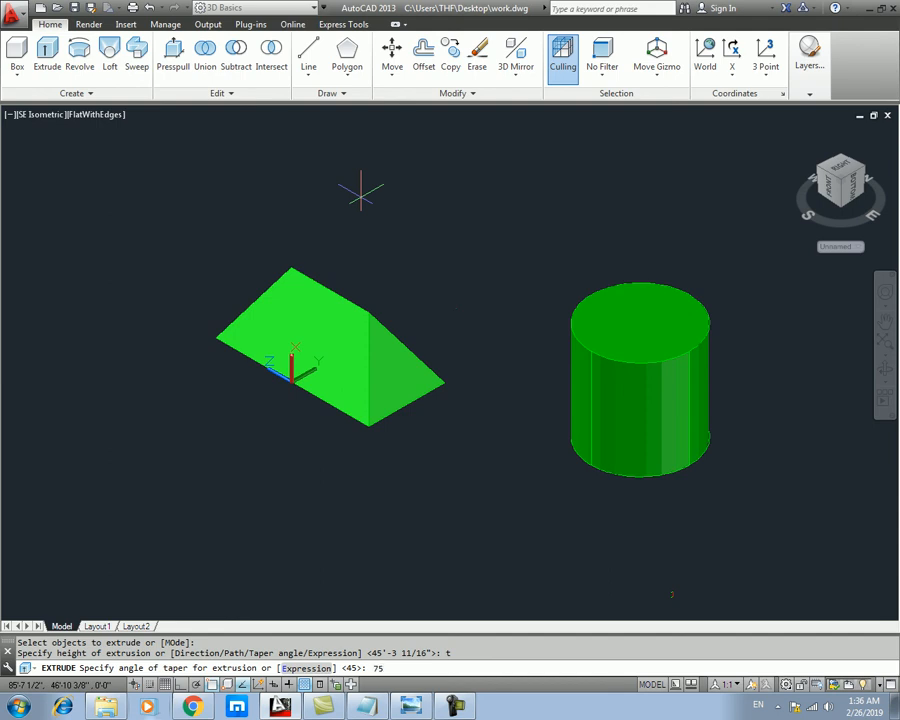
text(75)
key(Return)
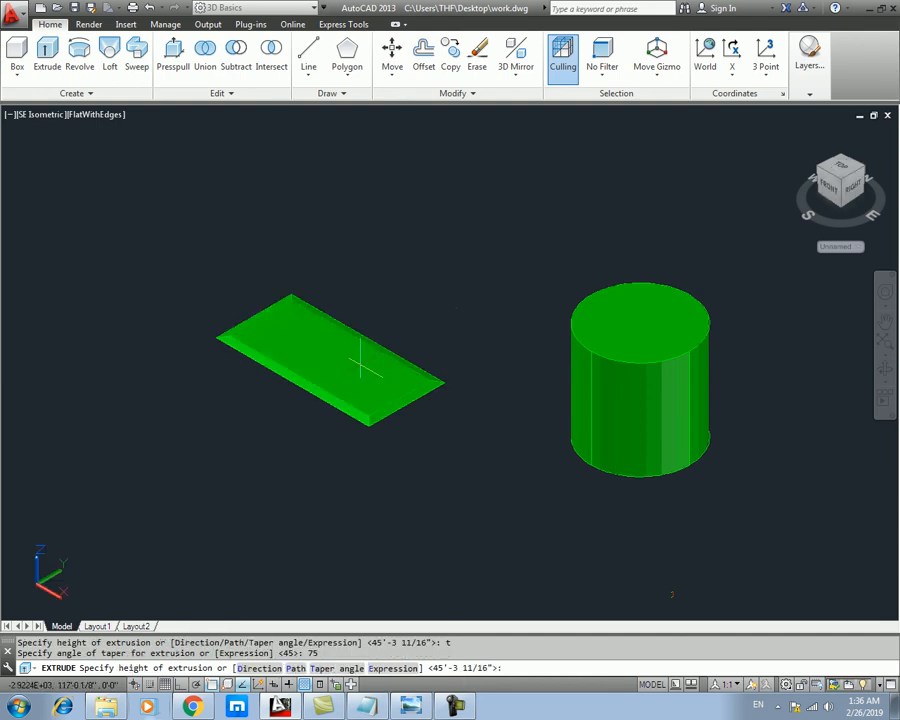
click(337, 287)
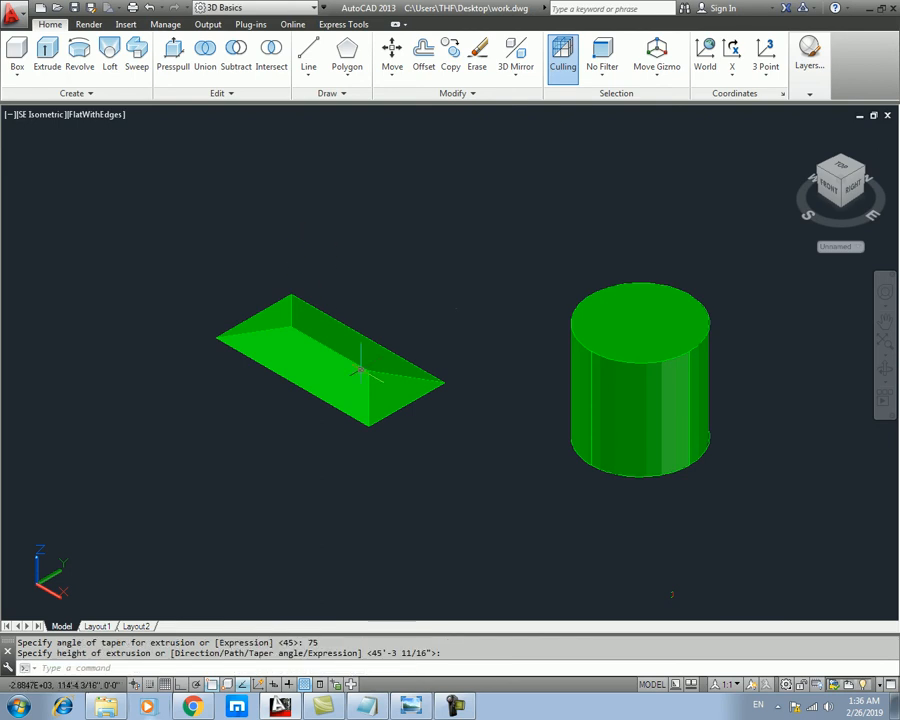
- Look closely at the tapered solid, and delete it while keeping the cylinder
scroll(358, 366, up, 4)
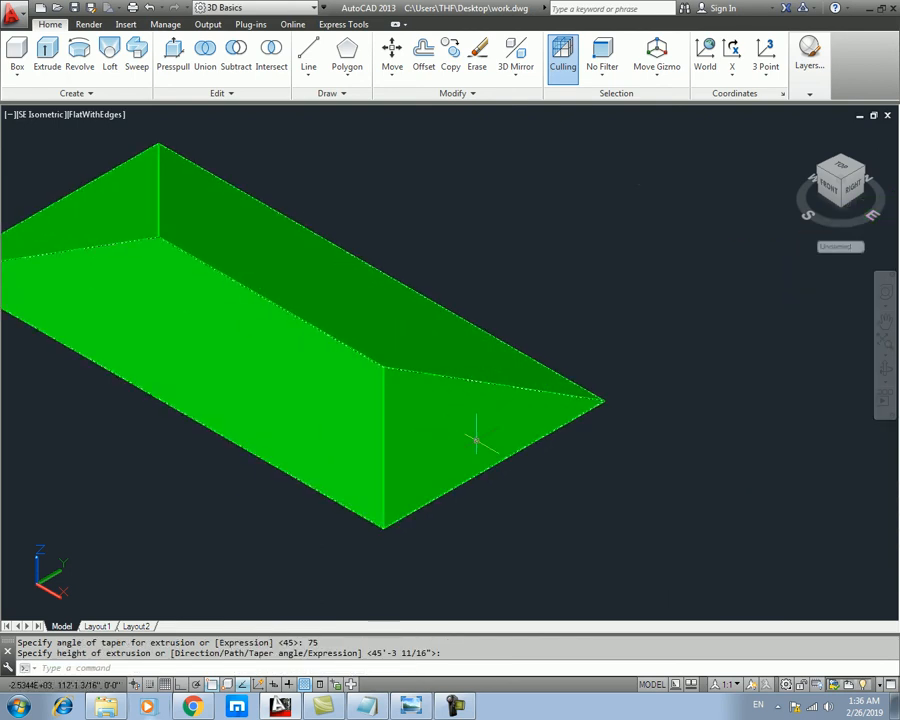
key(Escape)
scroll(414, 400, down, 3)
click(476, 321)
click(296, 450)
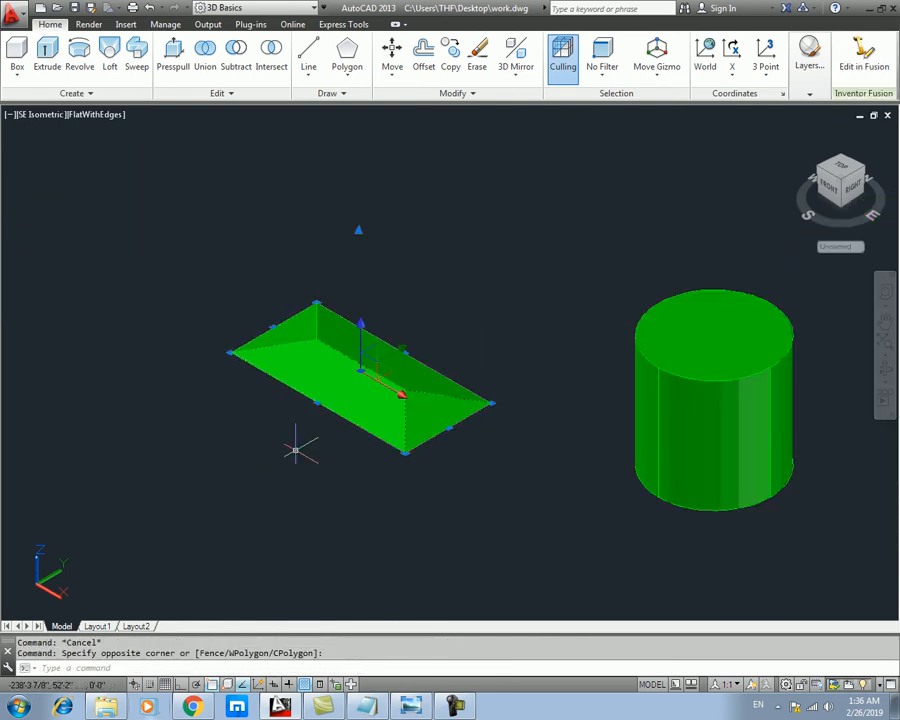
key(Delete)
key(Escape)
- Draw another rectangle freehand in the empty area beside the cylinder
text(rec)
key(Return)
click(236, 272)
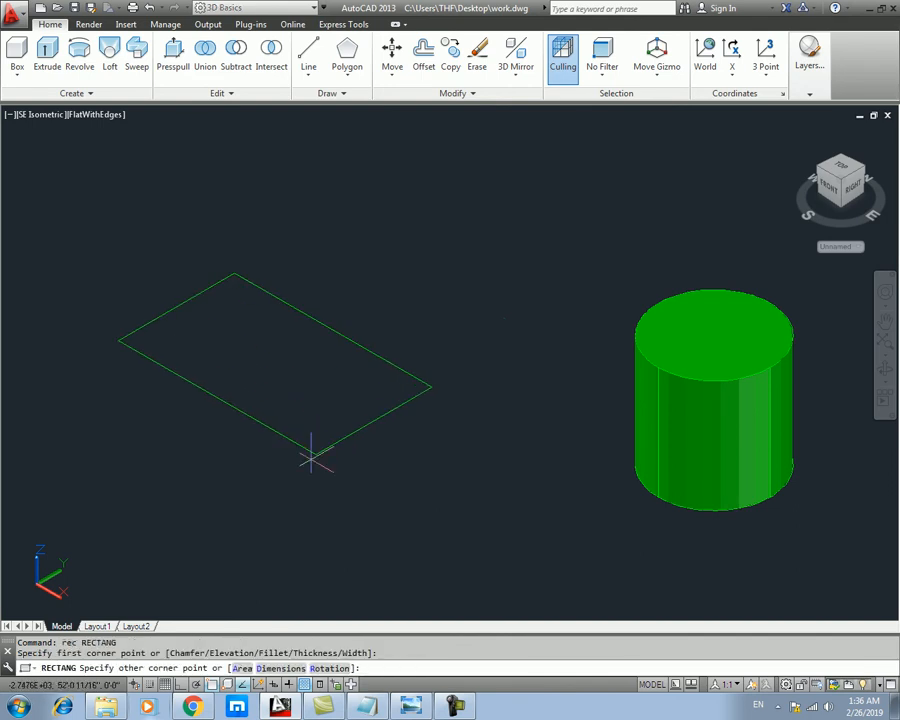
key(Escape)
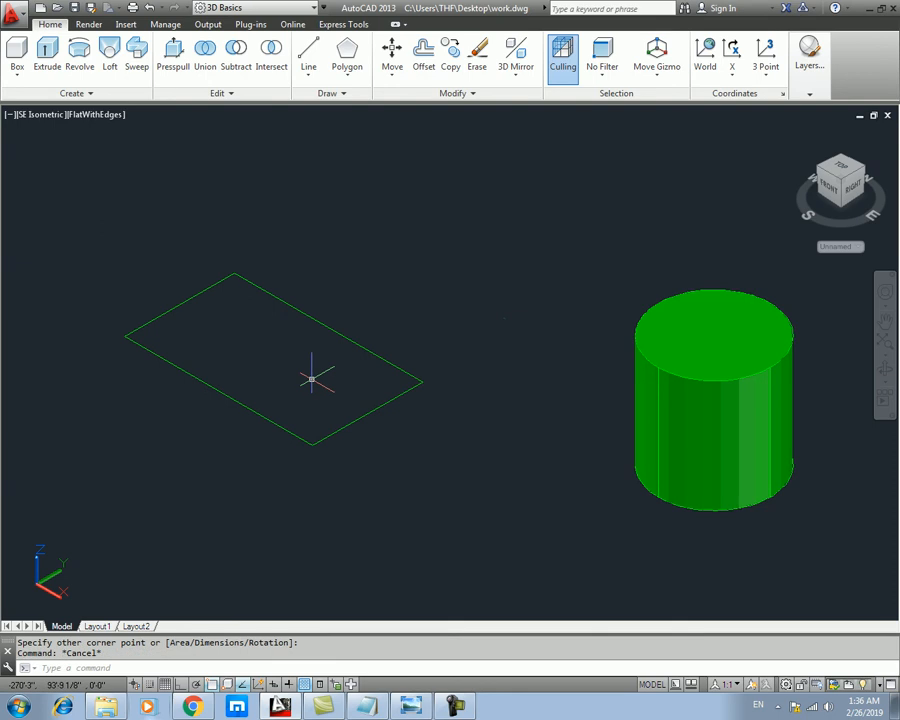
- Draw a vertical line freehand, rising from the rectangle's back corner
text(l)
key(Return)
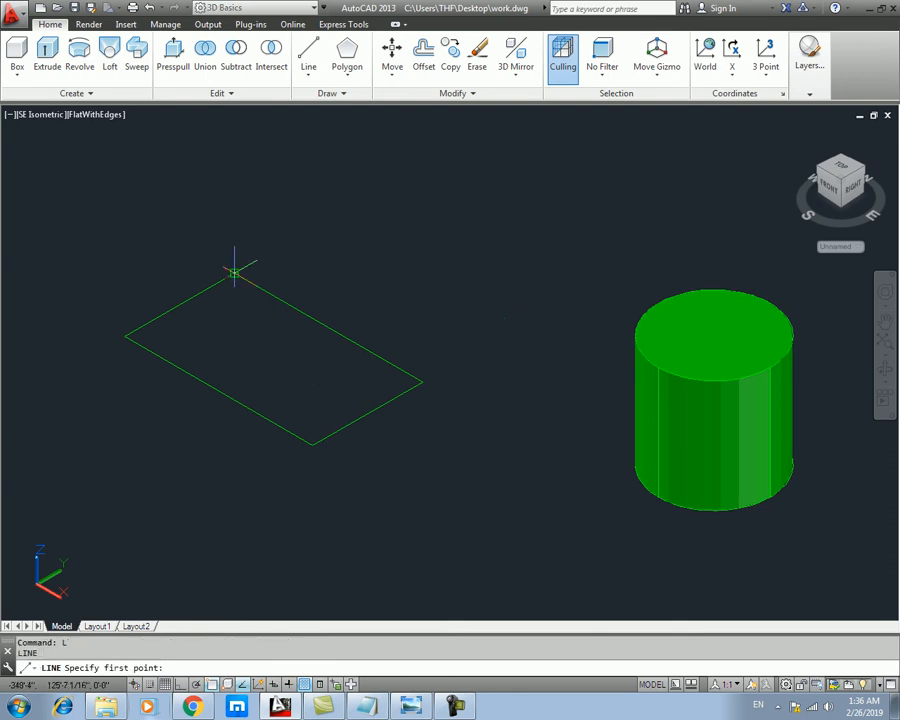
click(235, 272)
click(233, 131)
middle_drag(236, 267, 243, 375)
key(Escape)
- Extrude the rectangle with the Direction option, using the vertical line's lower end as start point and its upper end as end point
middle_drag(304, 357, 341, 295)
text(ext)
key(Return)
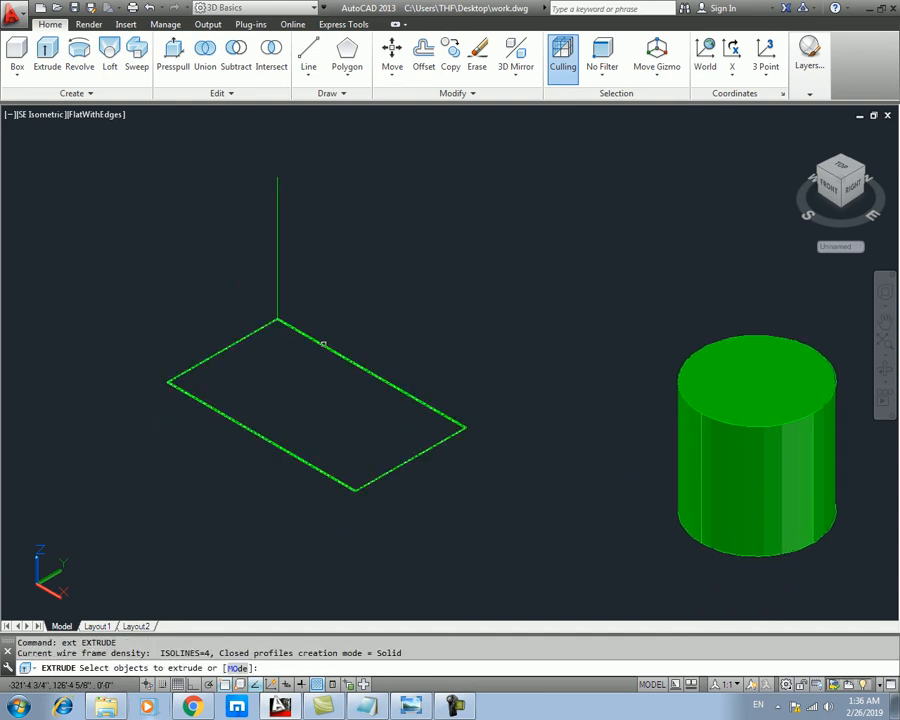
click(323, 344)
key(Return)
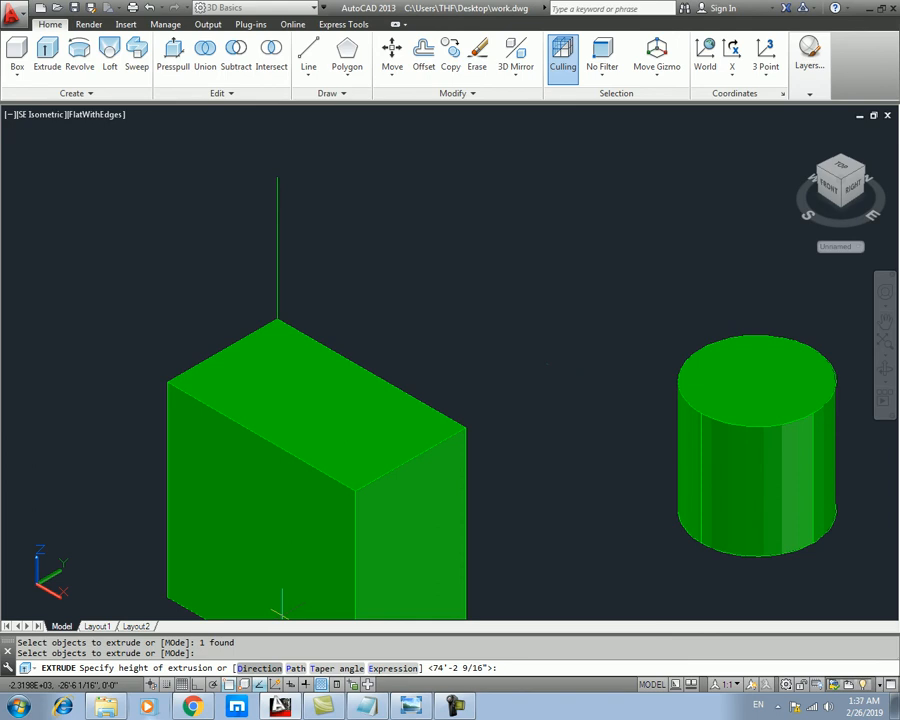
text(D)
key(Return)
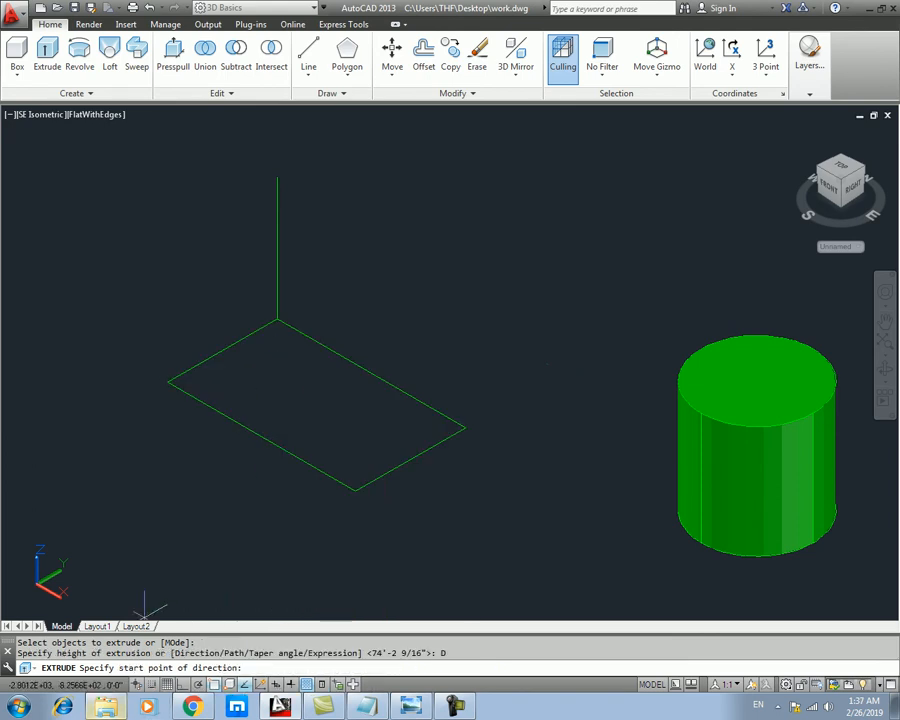
click(277, 318)
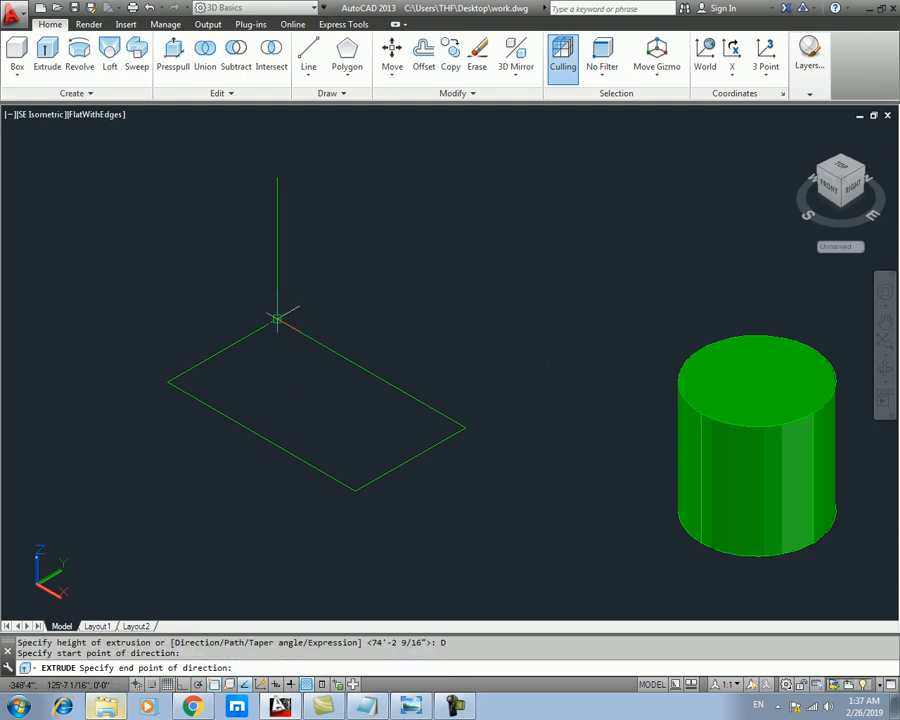
click(277, 177)
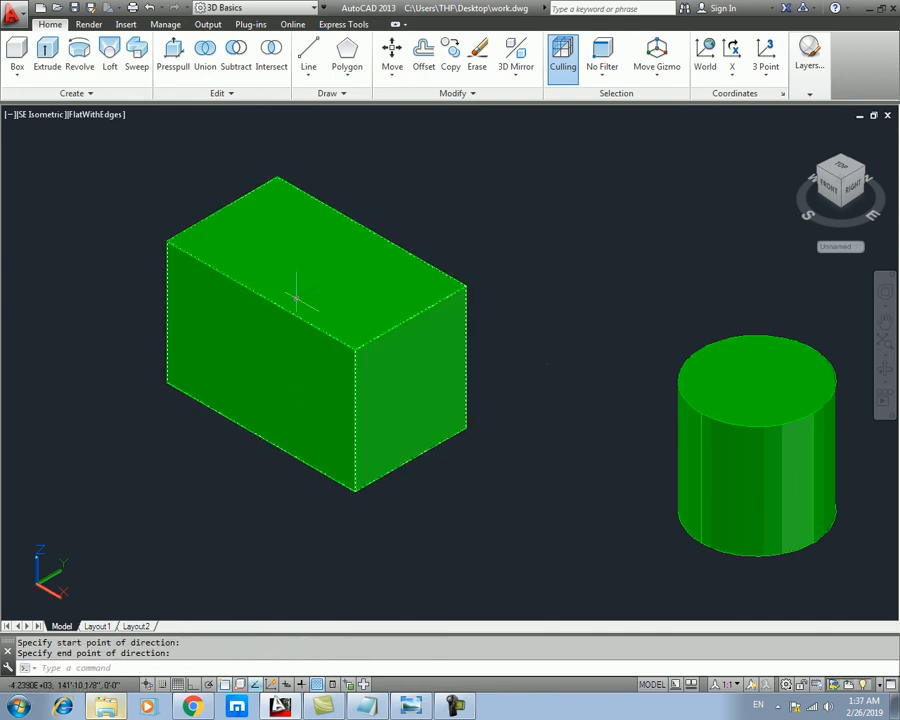
- Delete the extruded box and the vertical guide line, keeping the cylinder
click(535, 219)
click(316, 411)
key(Delete)
key(Escape)
click(358, 187)
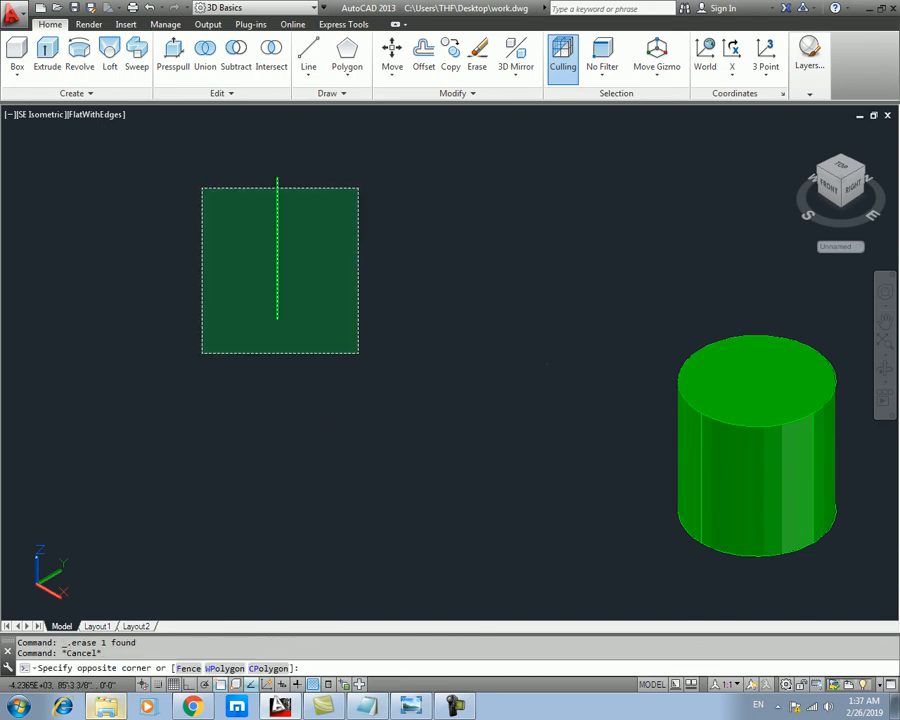
click(193, 342)
key(Delete)
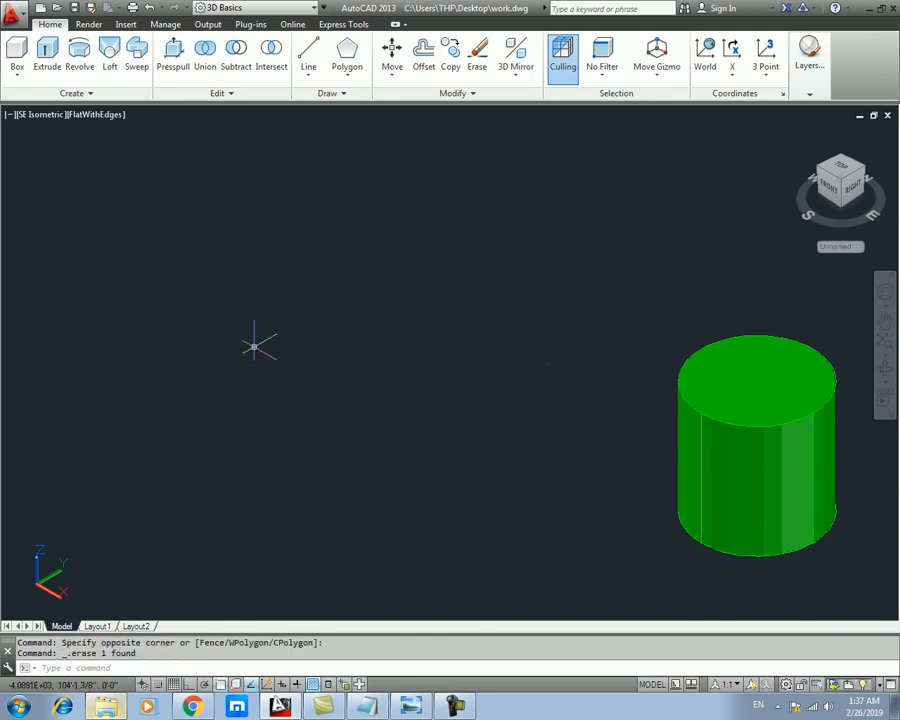
- Draw a larger rectangle freehand in the cleared area beside the cylinder
key(Return)
click(234, 250)
click(292, 503)
key(Escape)
- Draw a tall vertical line freehand, rising from the larger rectangle's back corner
text(l)
key(Return)
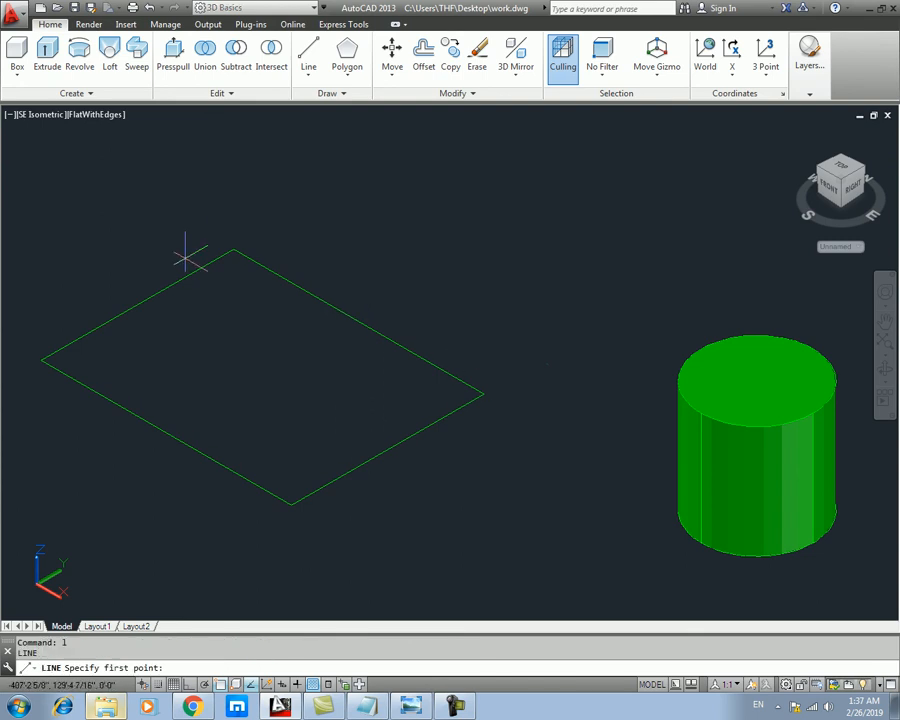
click(234, 250)
middle_drag(235, 175, 236, 370)
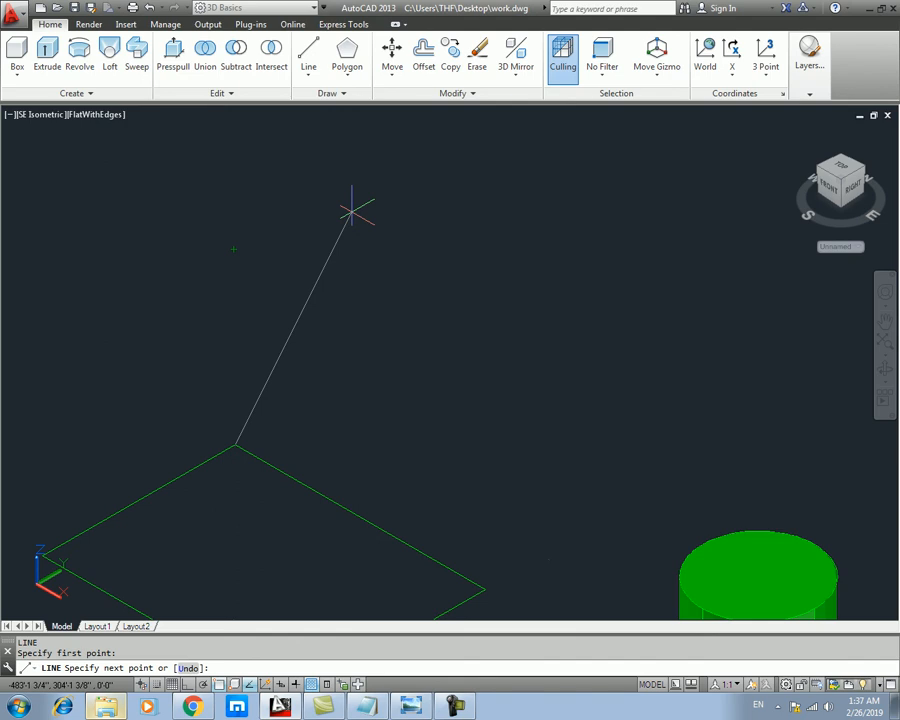
click(235, 216)
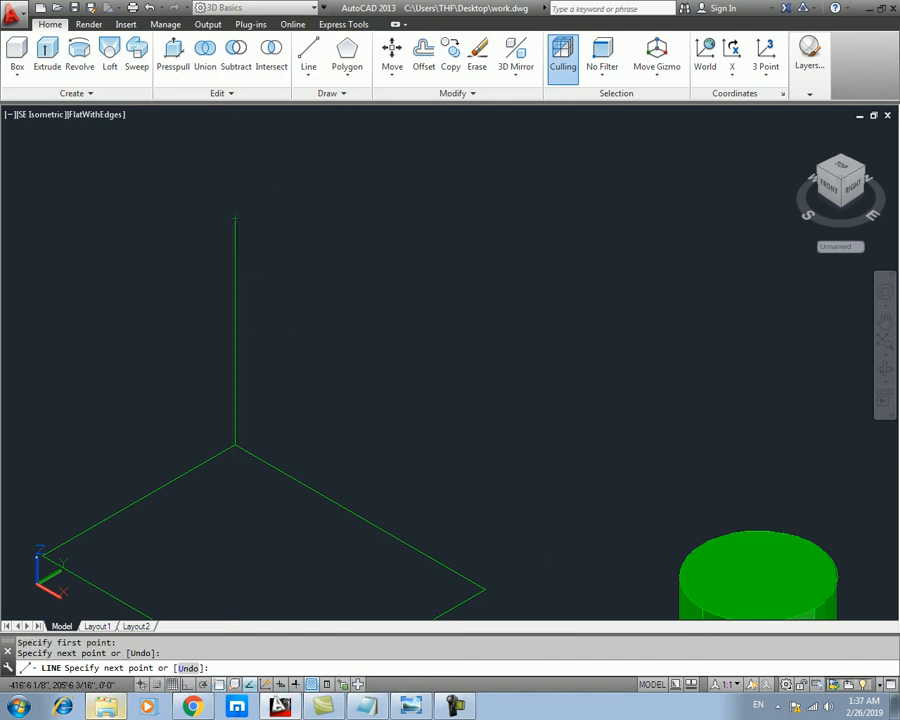
scroll(298, 370, down, 3)
key(Escape)
- Extrude the larger rectangle with the Direction option, from the vertical line's lower end to its upper end
text(ex)
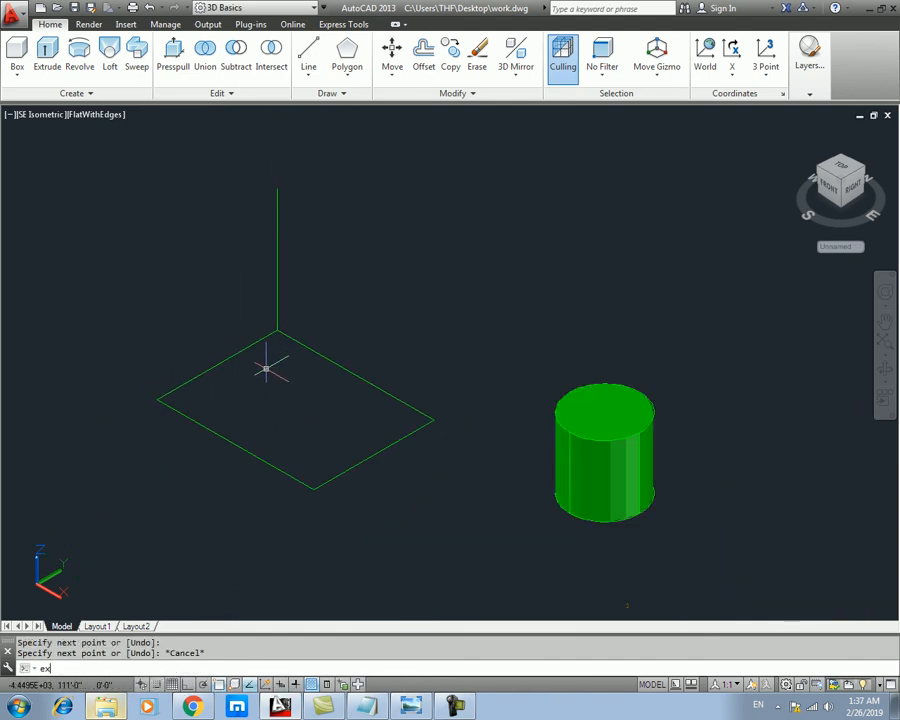
key(Return)
click(236, 353)
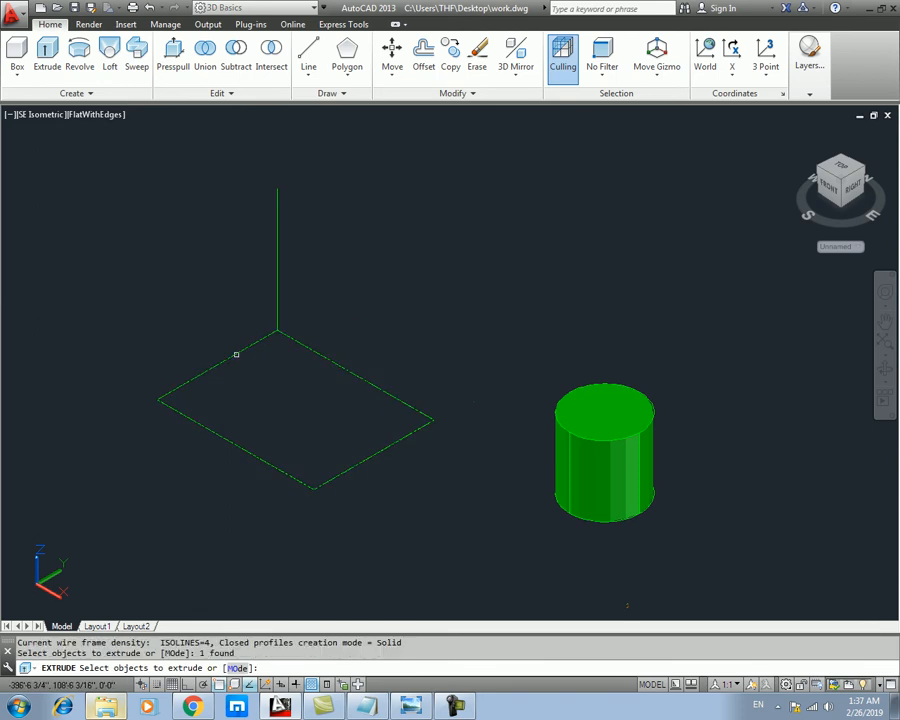
key(Return)
key(Return)
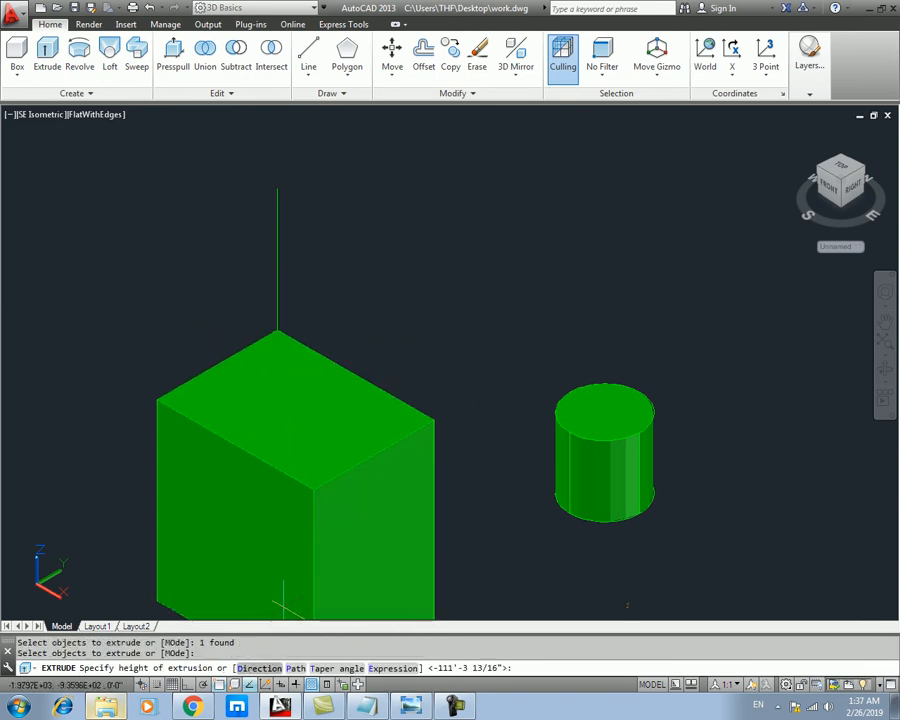
text(d)
key(Return)
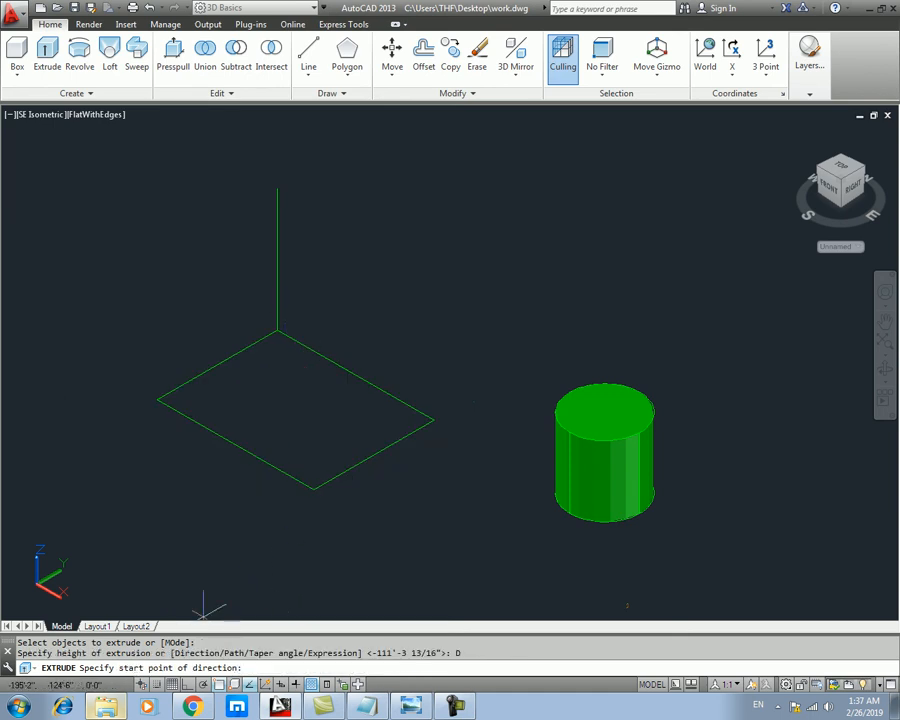
click(277, 330)
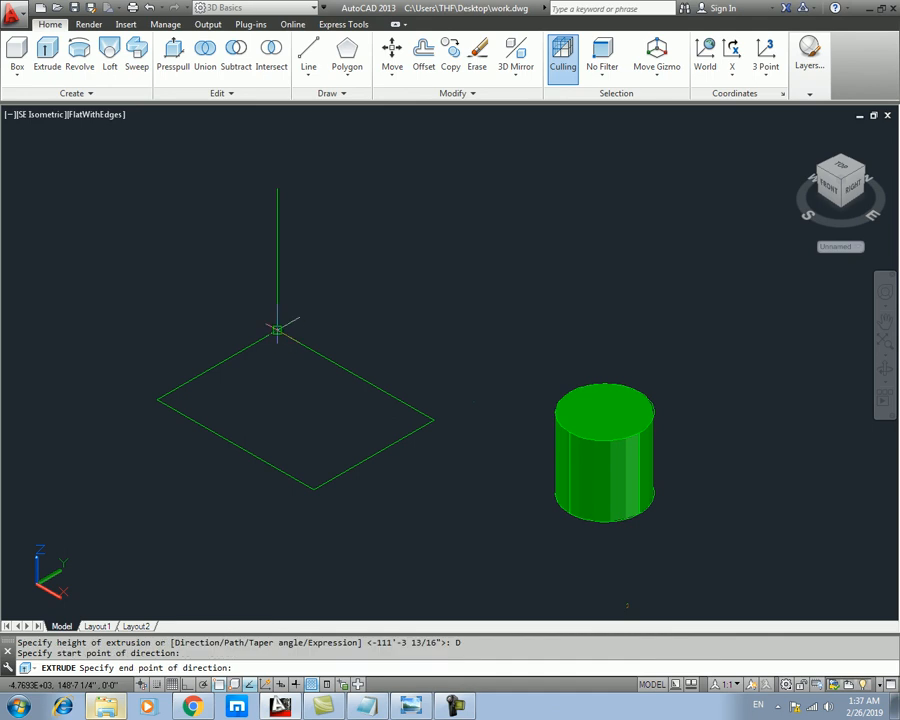
click(277, 188)
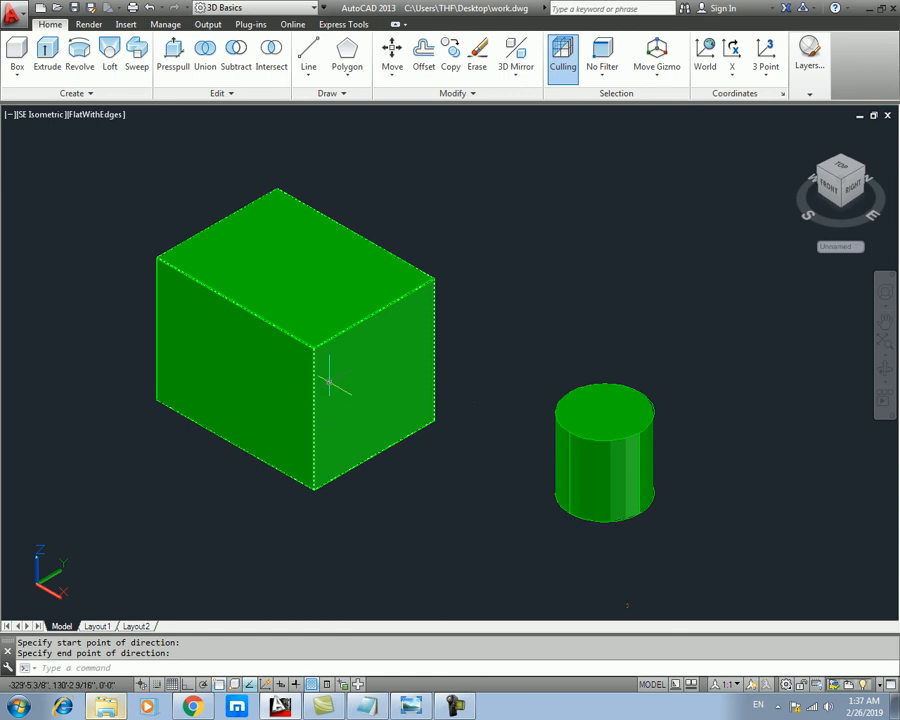
- Undo the box extrusion and delete the vertical guide line, keeping the rectangle
key(ctrl+z)
key(Escape)
click(282, 215)
click(254, 242)
key(Delete)
key(Escape)
key(Escape)
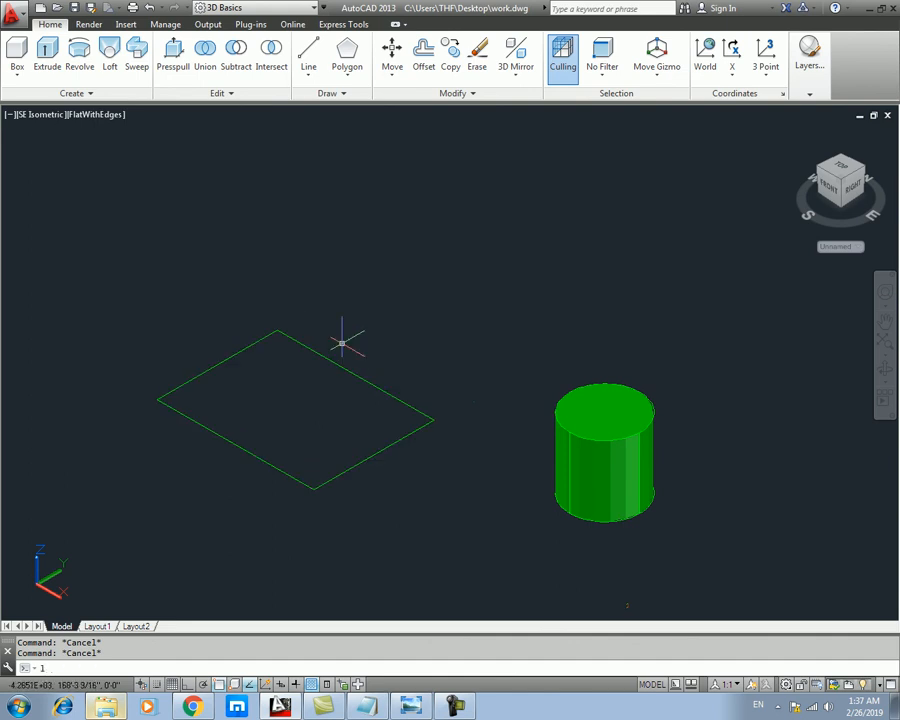
- Draw a slanted line freehand from the rectangle's back corner
text(l)
key(Return)
click(277, 329)
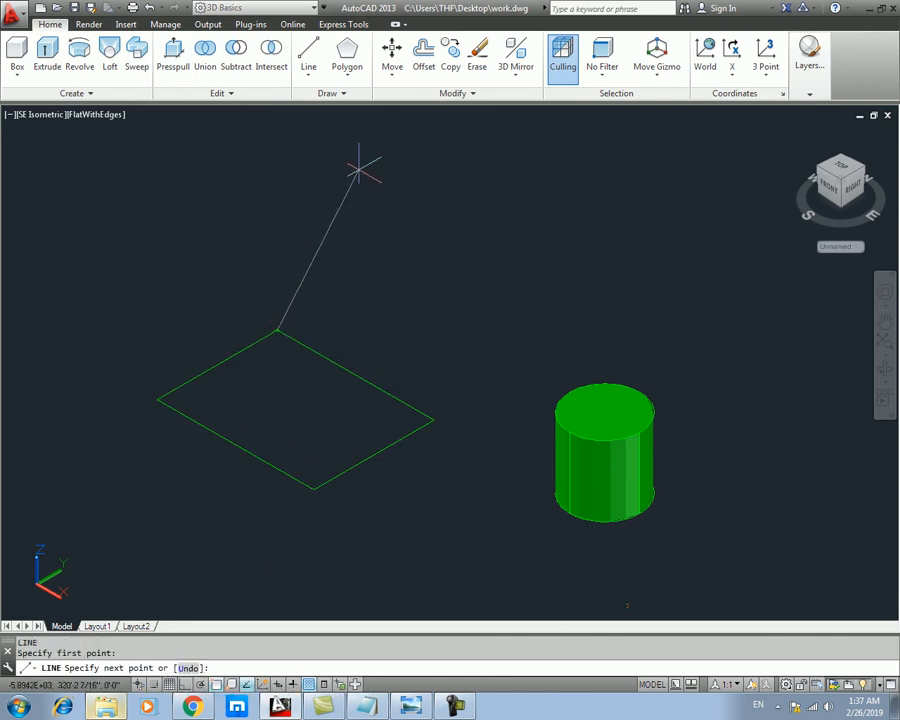
key(Escape)
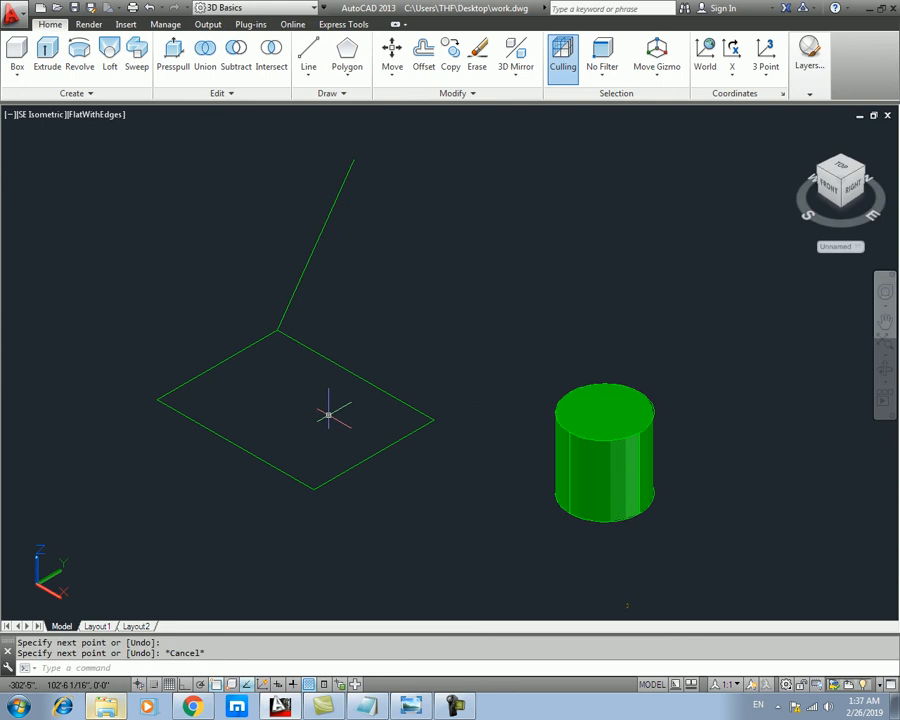
- Try to extrude the rectangle with the Direction option, from the slanted line's lower end to its upper end
key(Return)
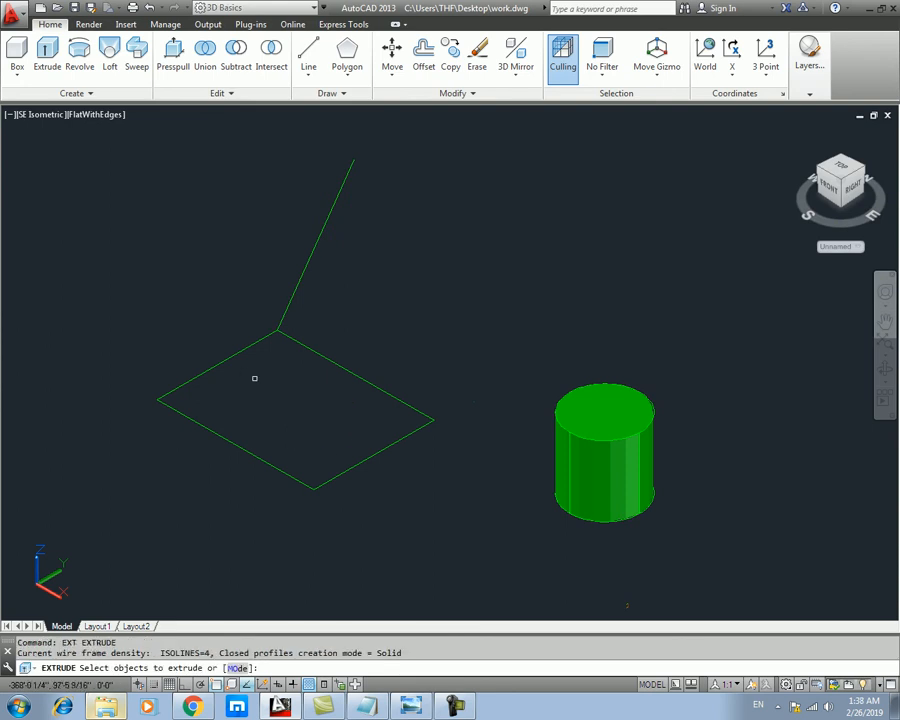
click(219, 360)
key(Return)
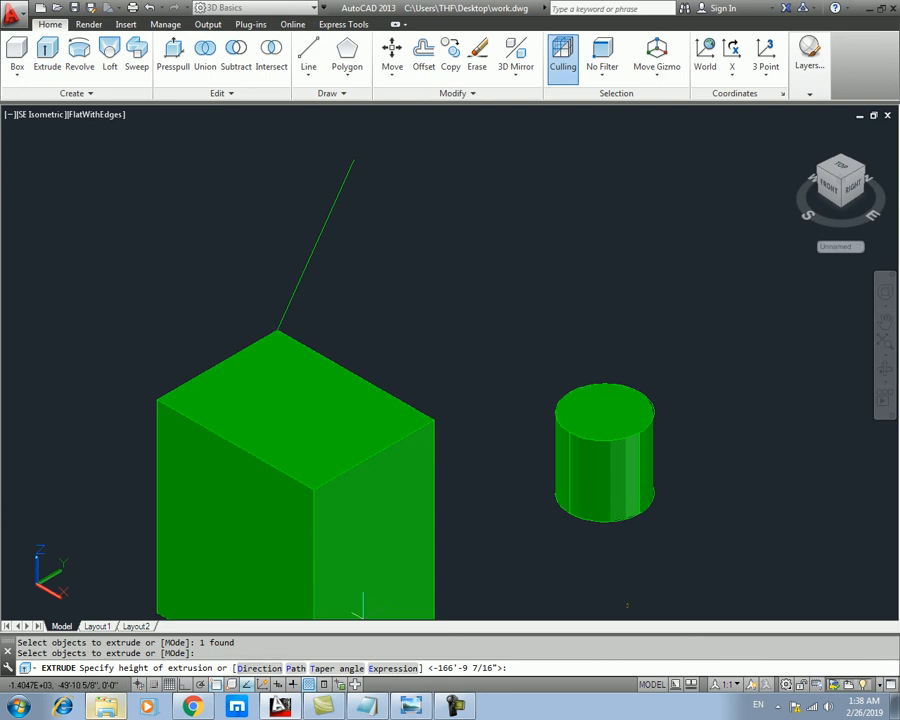
text(D)
key(Return)
click(277, 329)
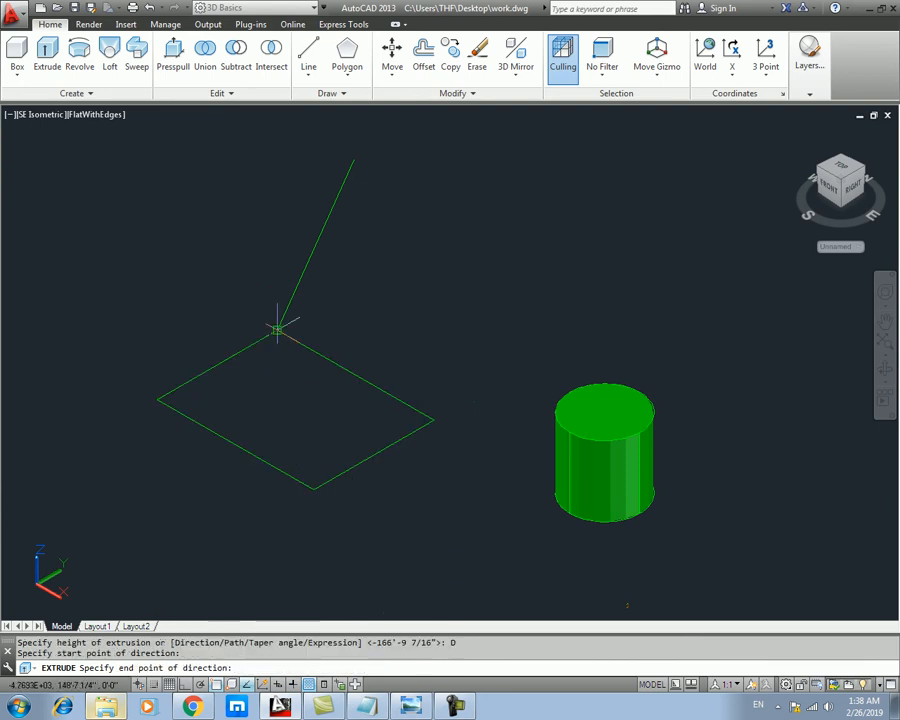
click(353, 160)
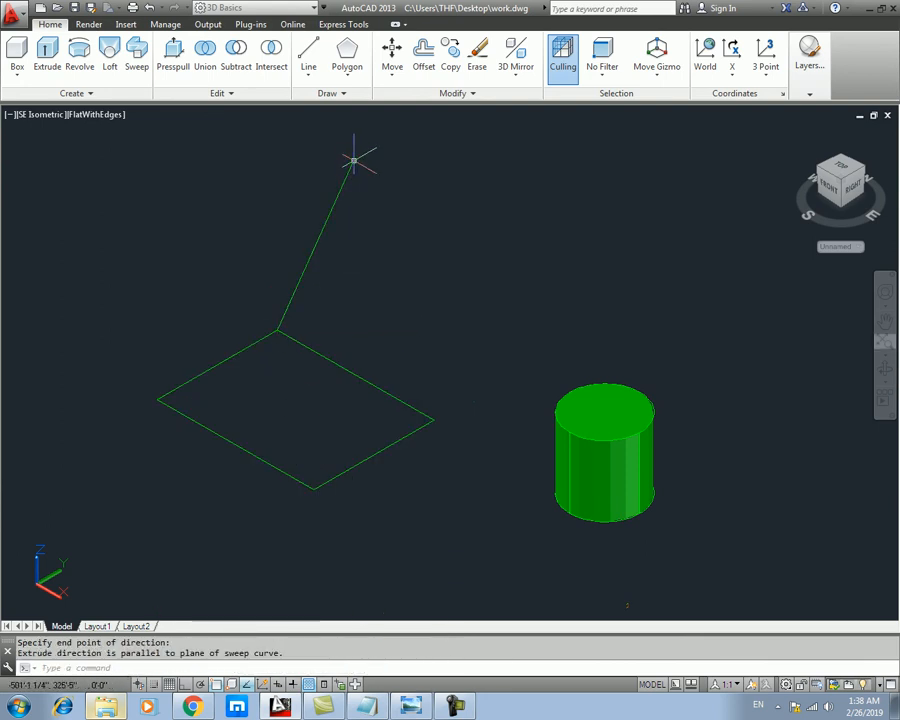
key(Return)
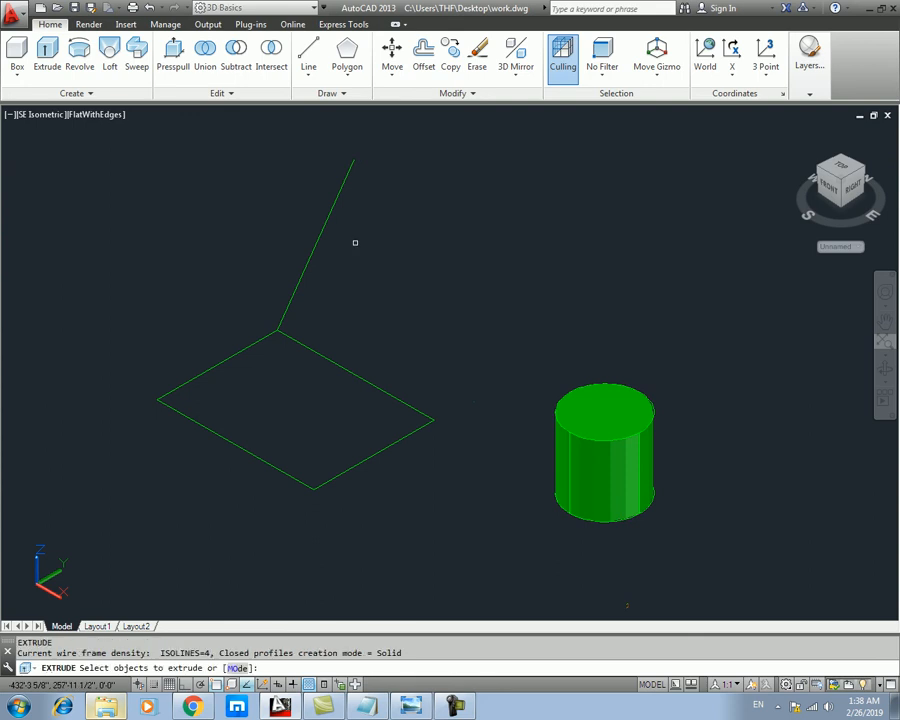
key(Escape)
- Delete the slanted guide line above the rectangle
click(354, 242)
click(249, 255)
key(Delete)
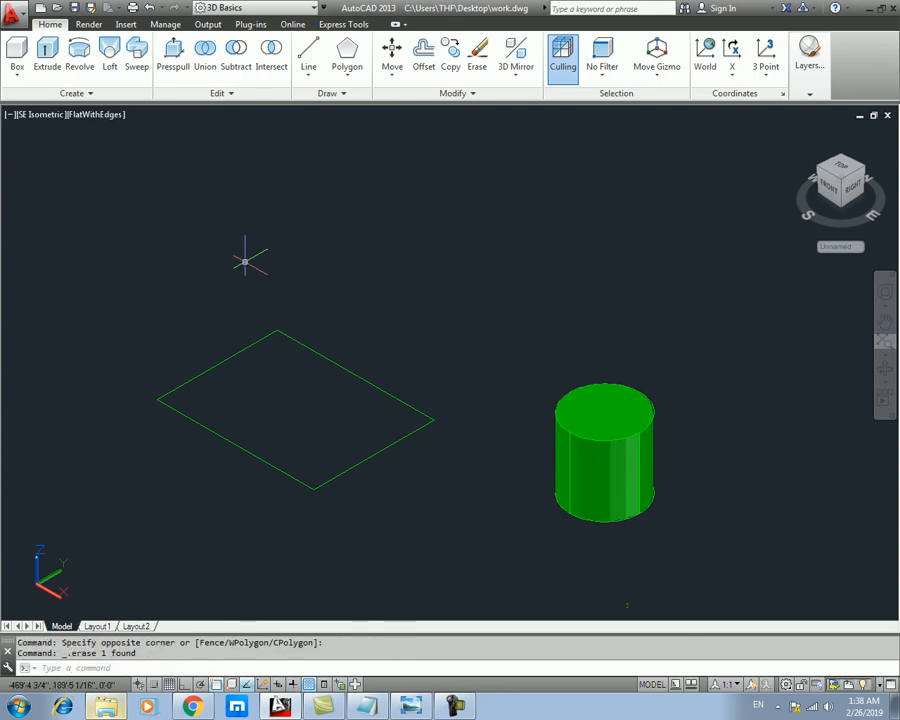
key(Escape)
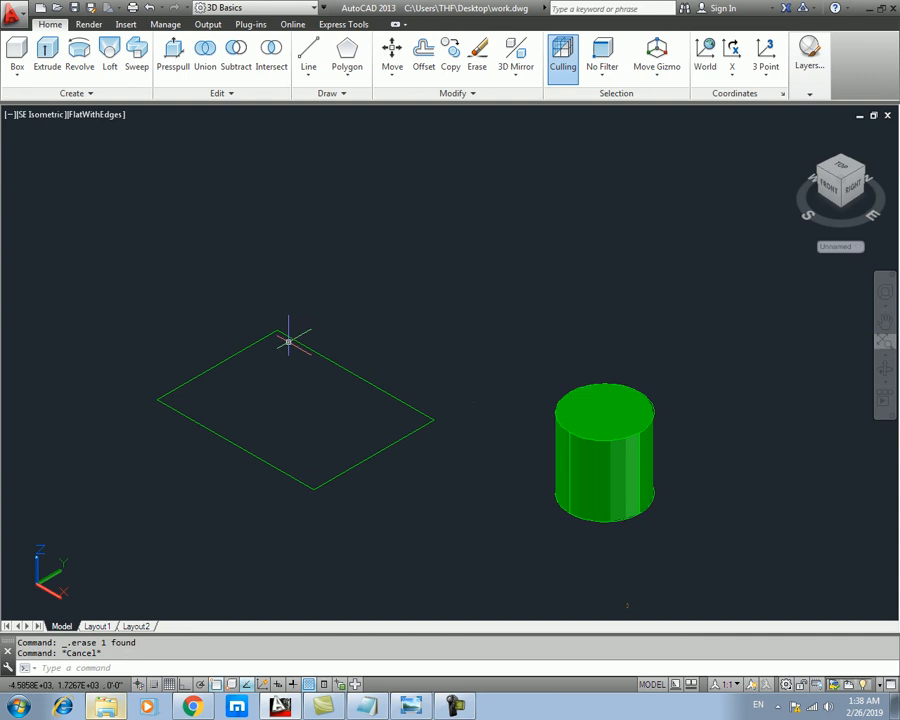
- Draw a small rectangle freehand, starting at the large rectangle's leftmost corner and lying outside its front edge
middle_drag(211, 397, 223, 376)
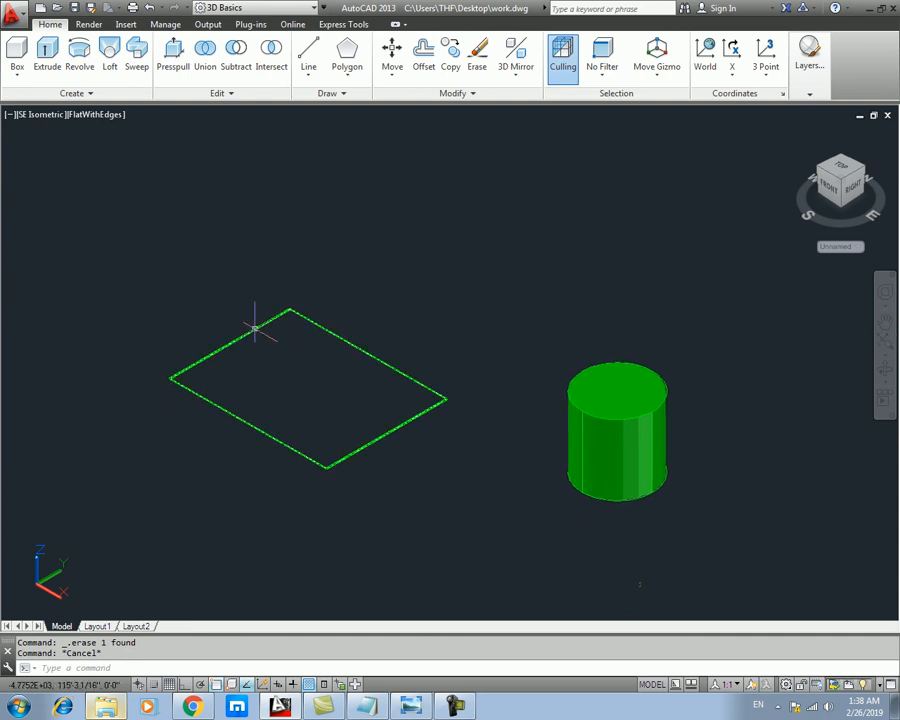
text(rec)
key(Return)
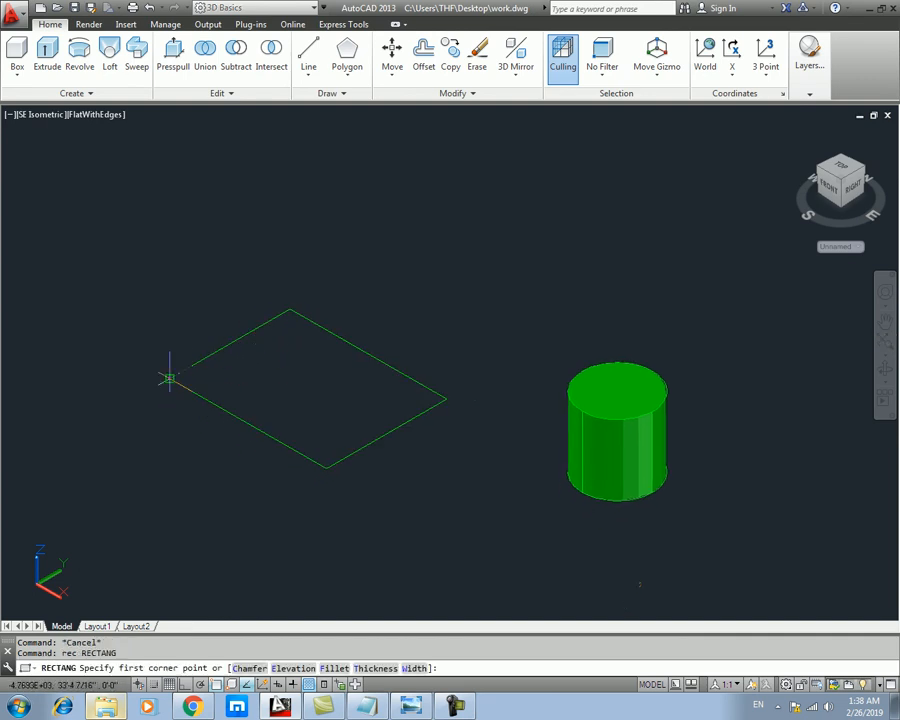
click(161, 390)
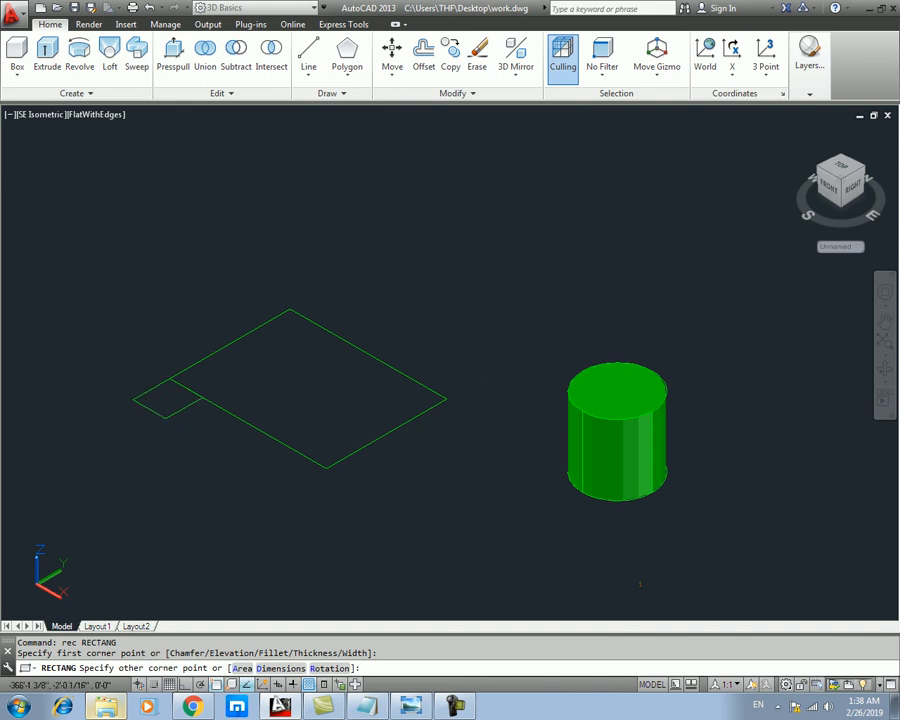
click(171, 418)
key(Escape)
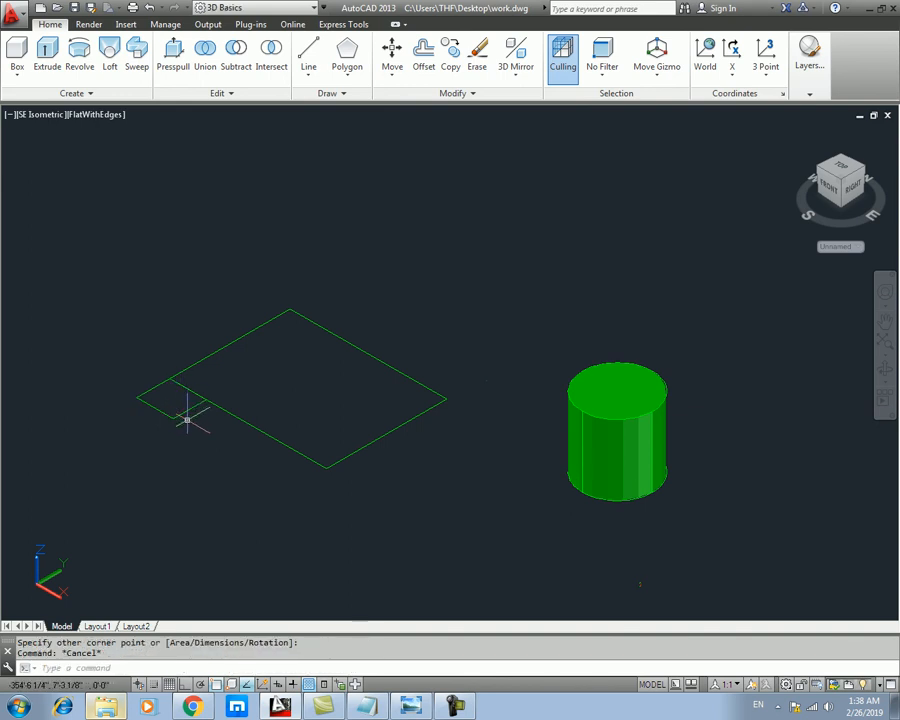
- Delete the small rectangle at the large rectangle's leftmost corner
click(178, 401)
click(167, 421)
key(Delete)
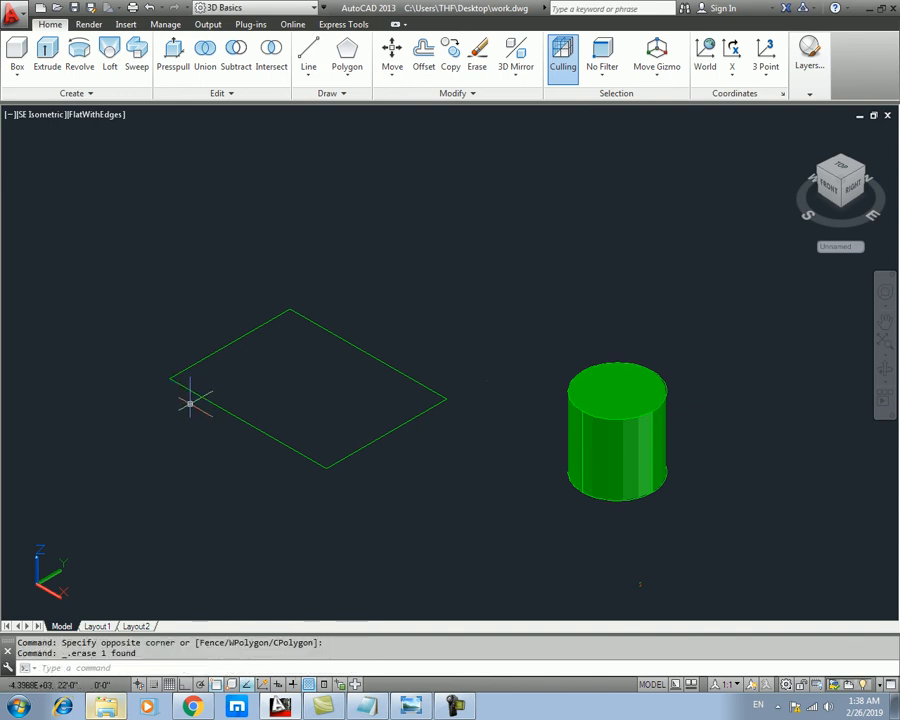
key(Escape)
key(Escape)
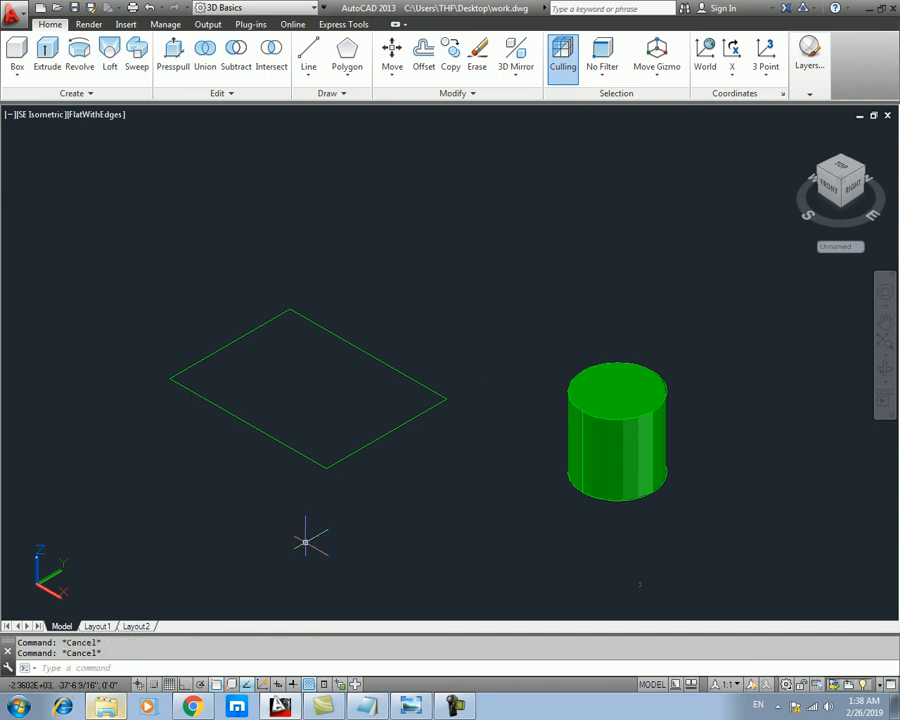
- Draw a zigzag of five connected line segments freehand in the empty area behind the rectangle
text(l)
key(Return)
middle_drag(232, 224, 226, 316)
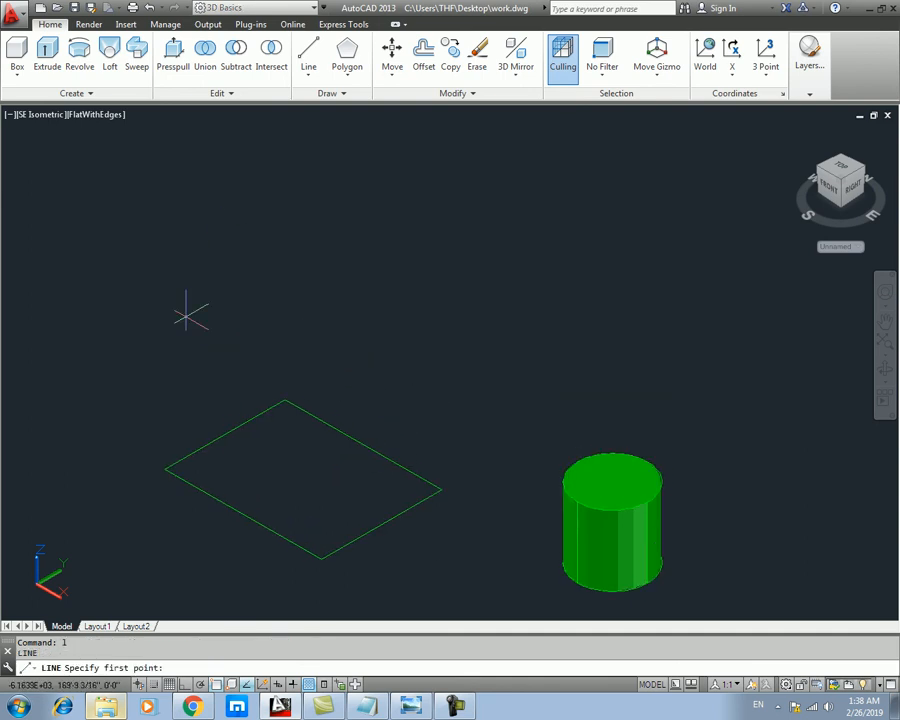
click(114, 268)
click(238, 265)
click(294, 186)
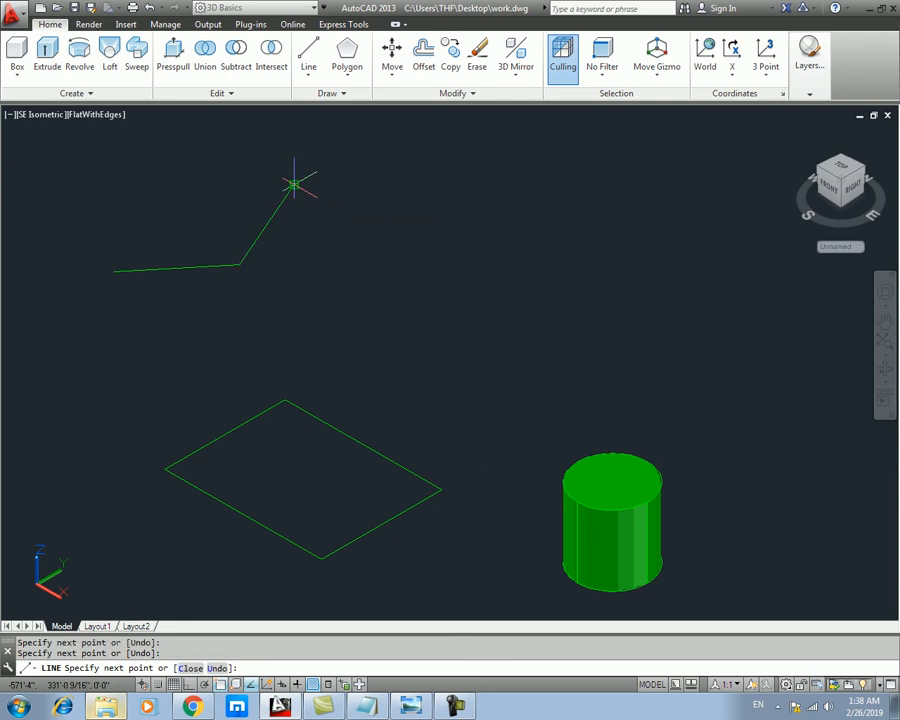
click(386, 262)
click(471, 189)
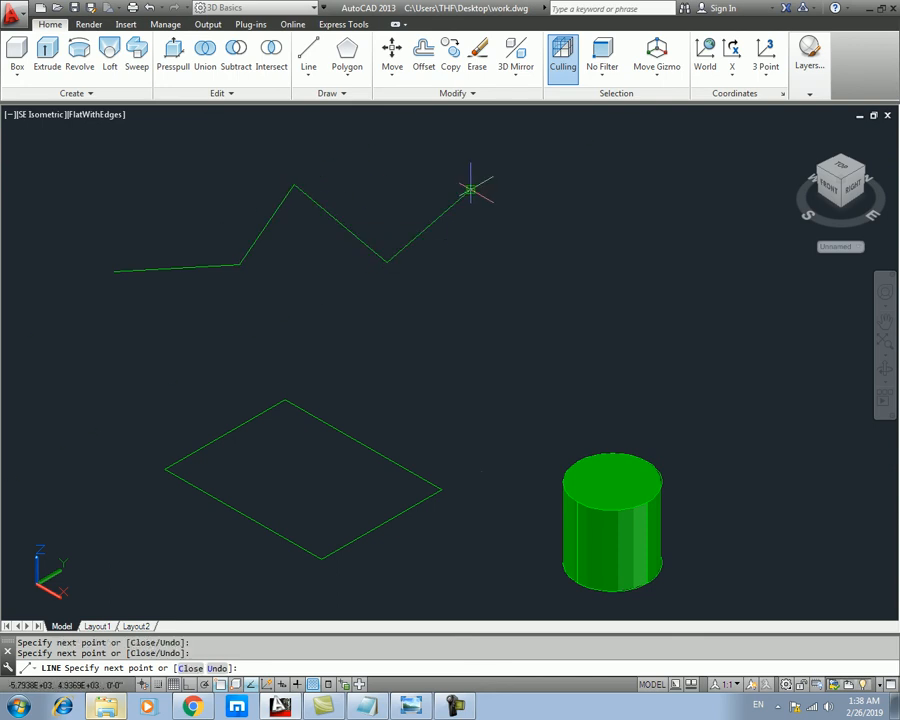
click(559, 233)
key(Escape)
- Delete all five line segments of the zigzag
middle_drag(386, 234, 514, 234)
click(648, 303)
click(378, 169)
key(Delete)
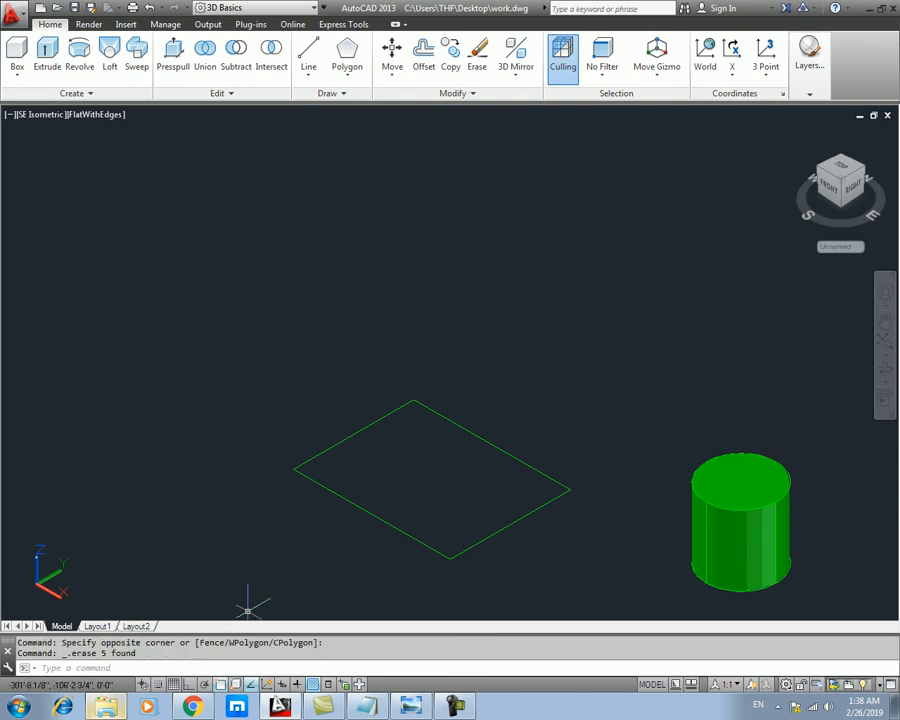
- Draw a zigzag polyline with six segments freehand in the empty area behind the rectangle
text(pl)
key(Return)
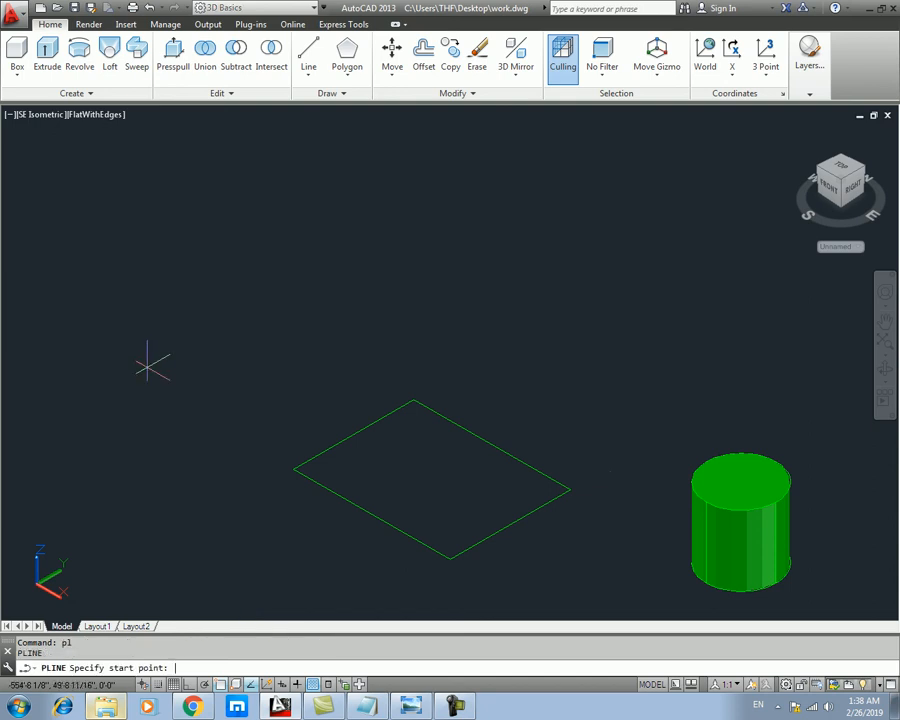
click(126, 306)
click(184, 241)
click(256, 305)
click(335, 217)
click(535, 268)
click(591, 178)
click(640, 263)
key(Escape)
middle_drag(214, 318, 267, 321)
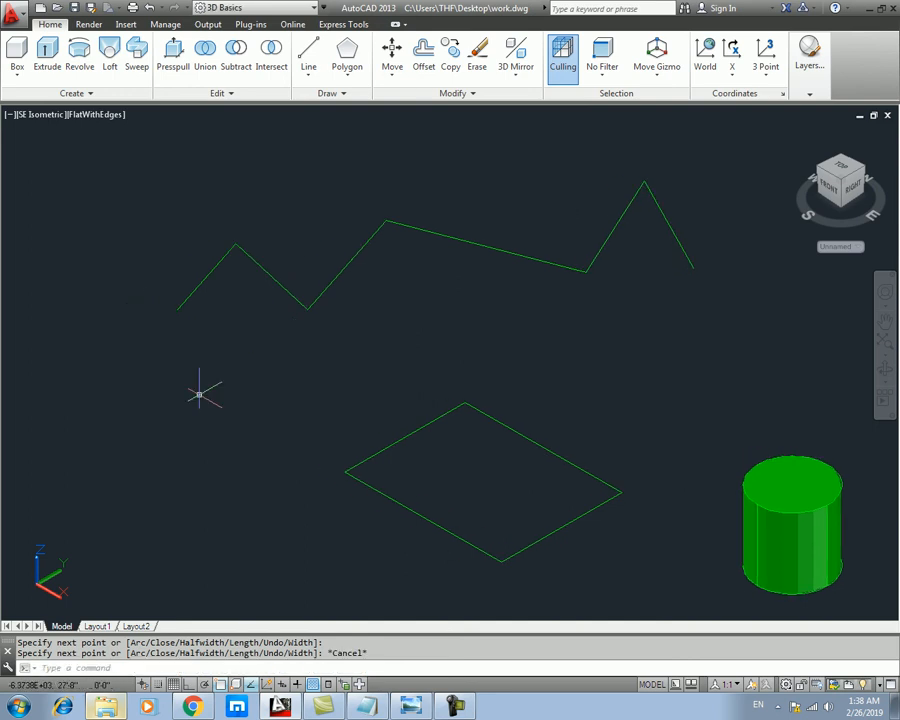
- Draw a small circle freehand, centred on the zigzag polyline's left endpoint
text(c)
key(Return)
click(177, 309)
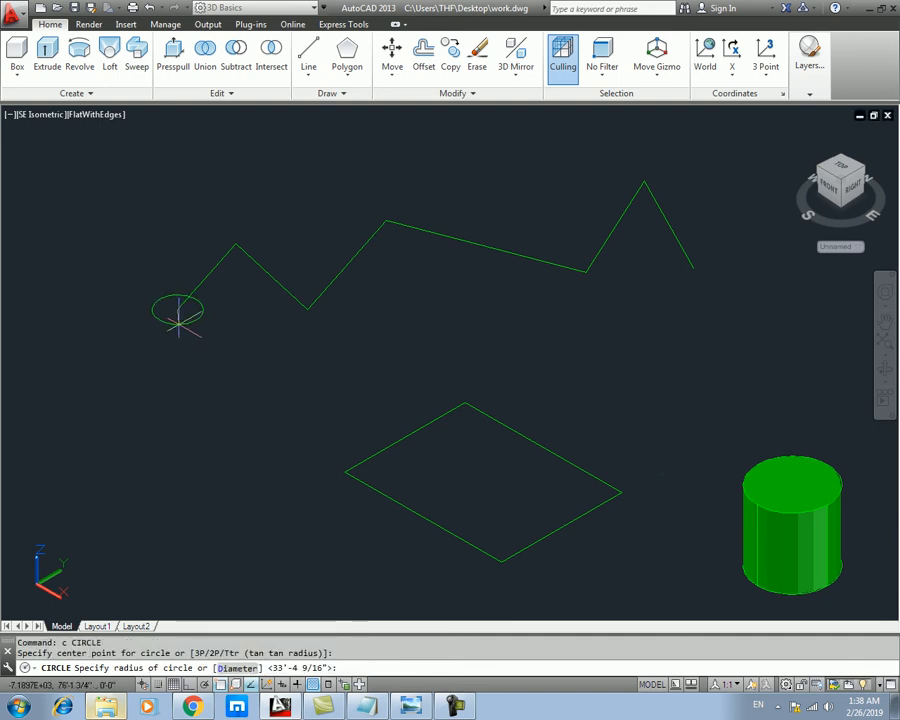
click(179, 320)
key(Escape)
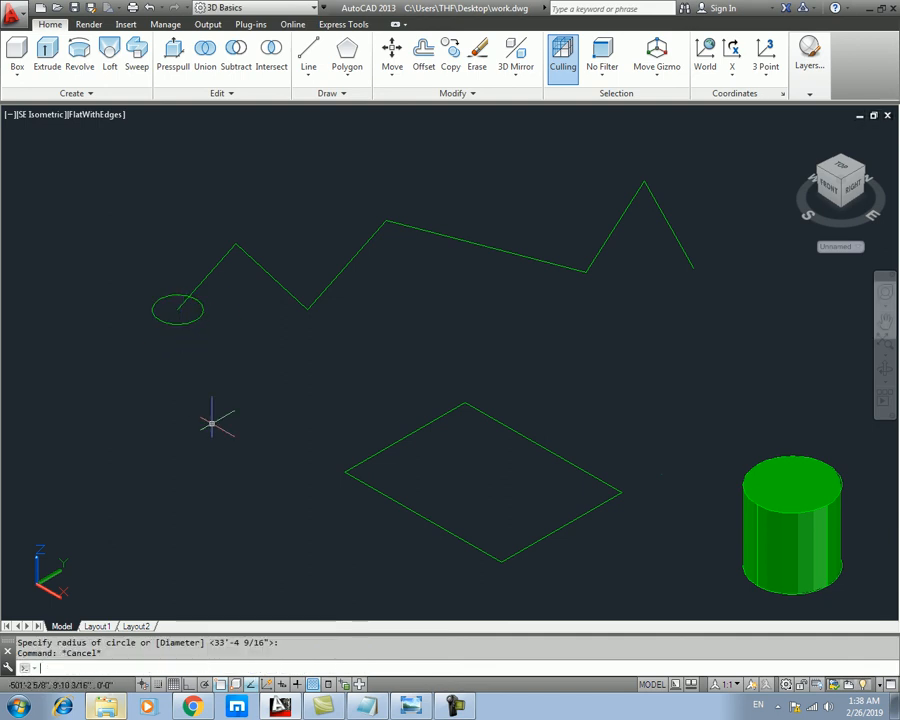
- Try to extrude the small circle along the zigzag polyline with the Path option, and delete the circle
text(ext)
key(Return)
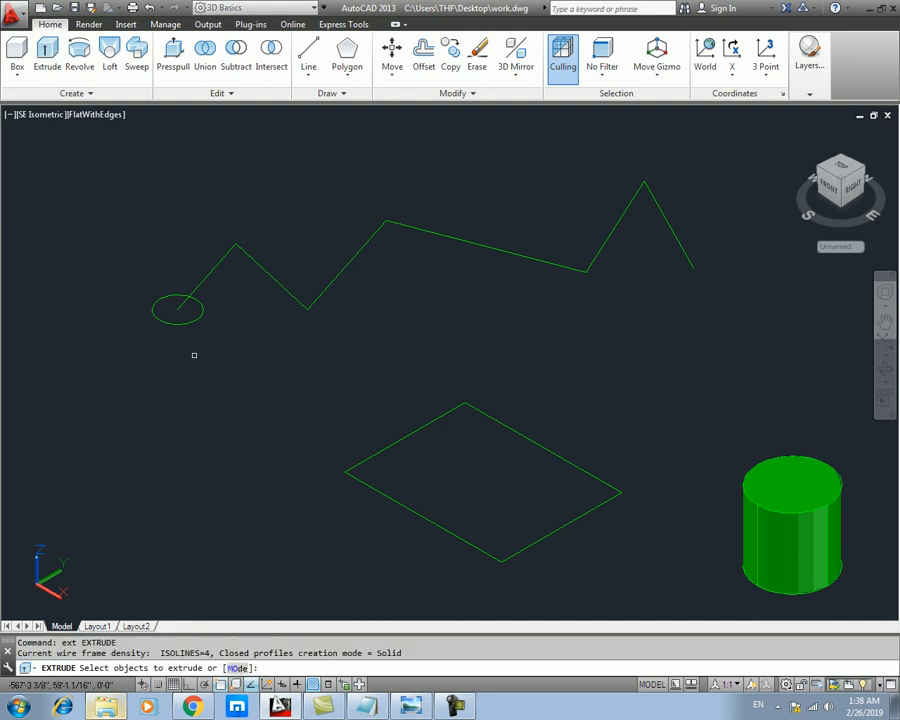
click(186, 323)
key(Return)
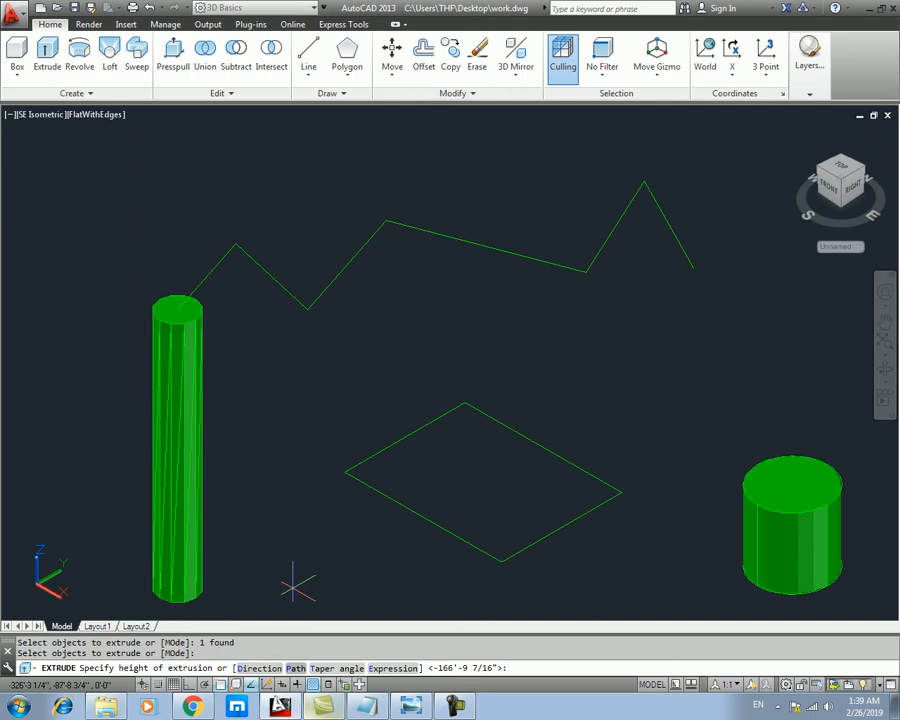
click(295, 668)
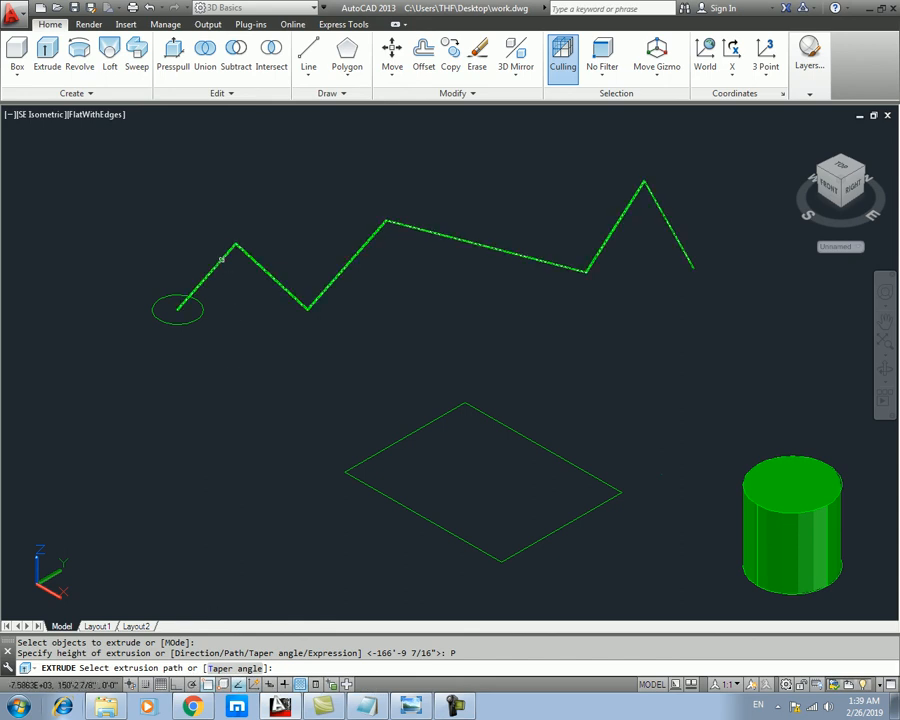
click(221, 259)
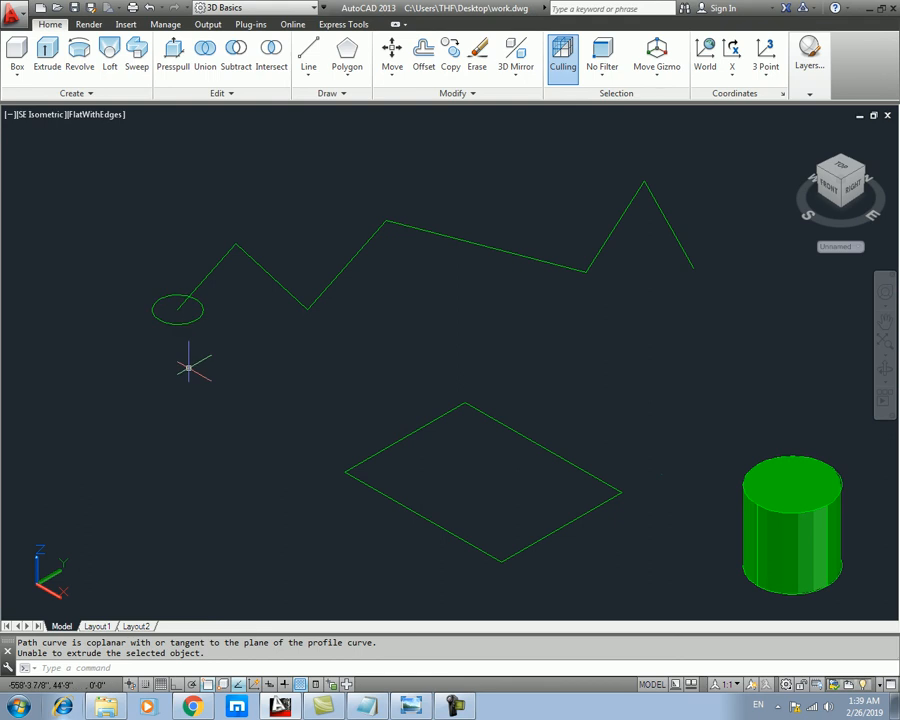
click(168, 321)
key(Delete)
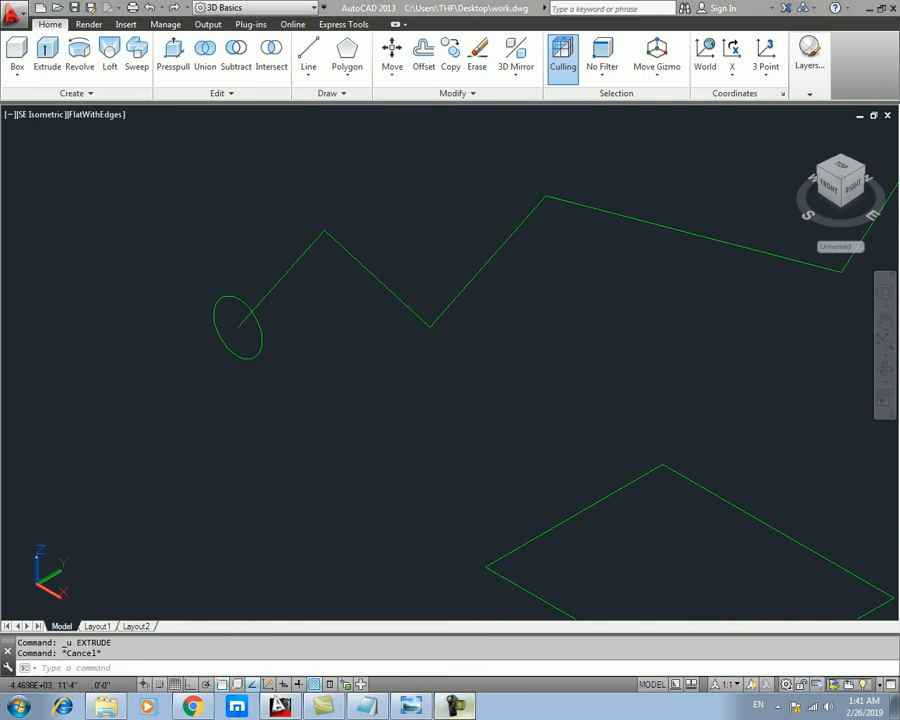
- Extrude the small circle along the zigzag polyline using the Path option
middle_drag(331, 387, 188, 461)
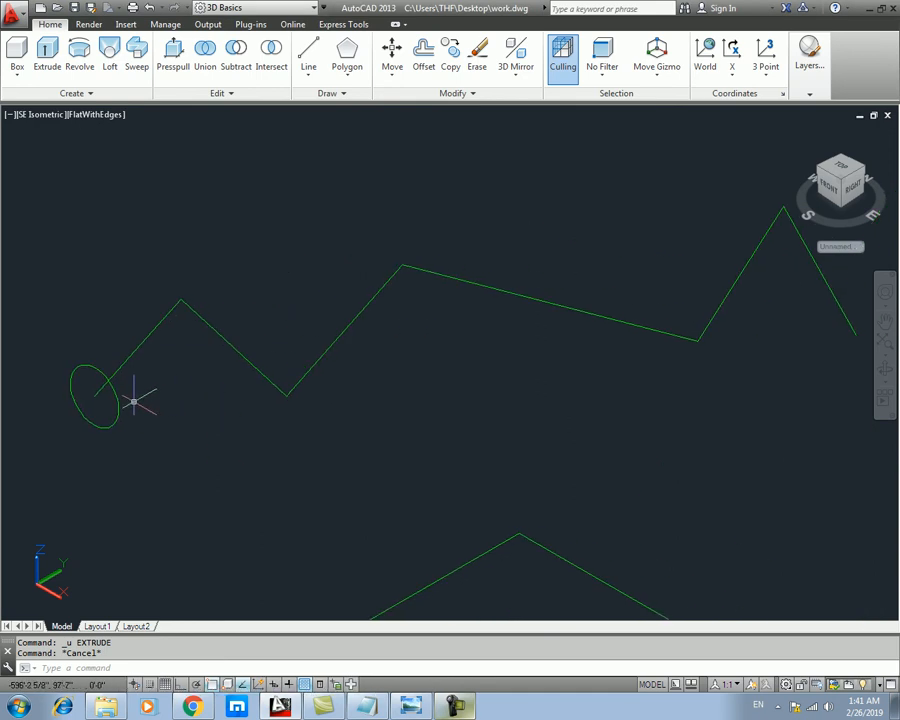
scroll(134, 403, down, 2)
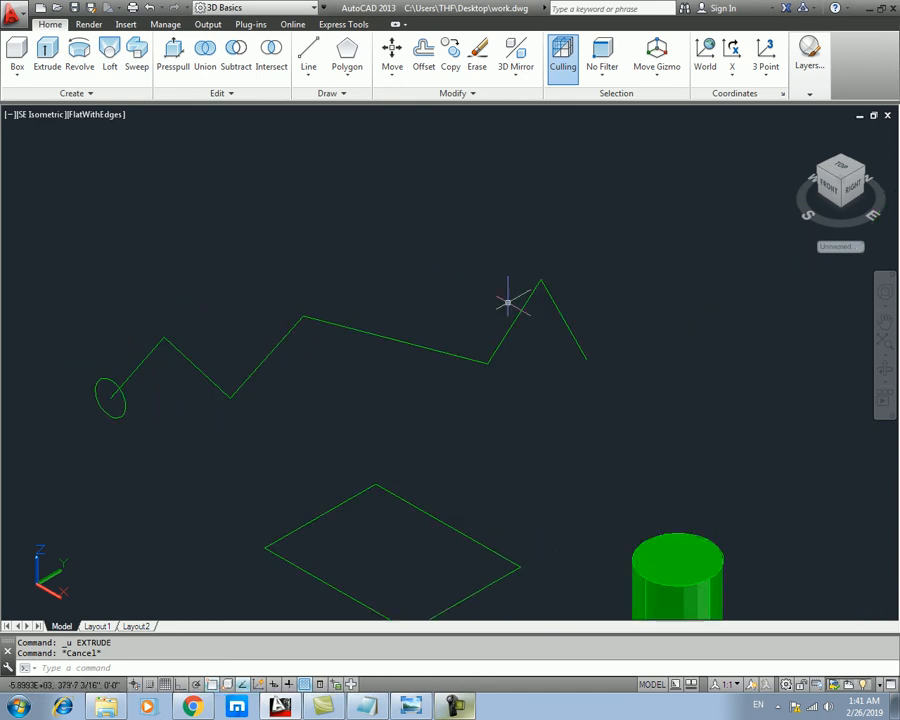
middle_drag(265, 478, 339, 456)
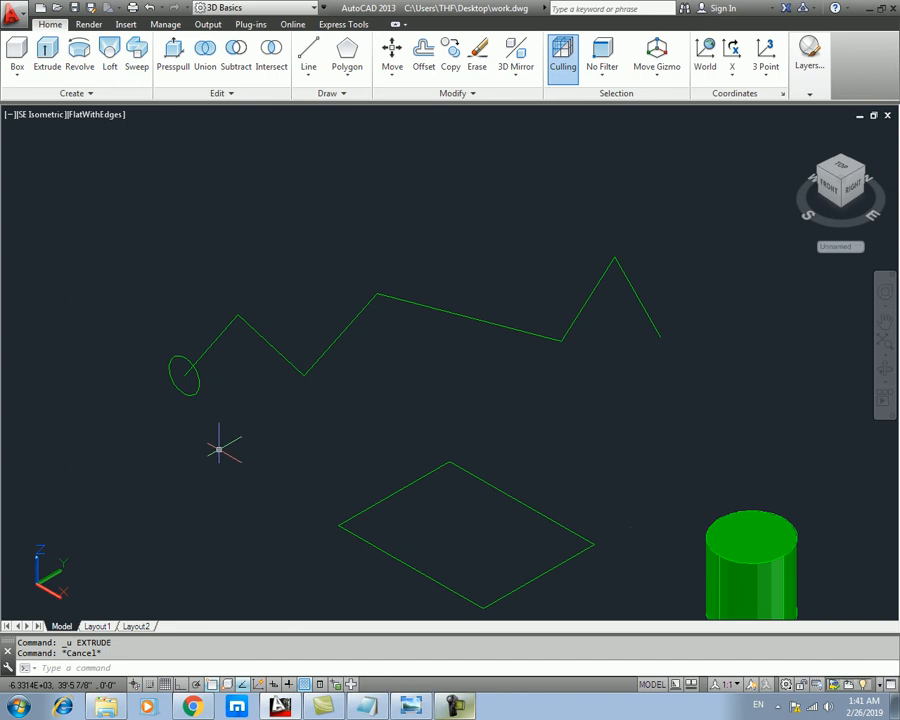
text(ext)
key(Return)
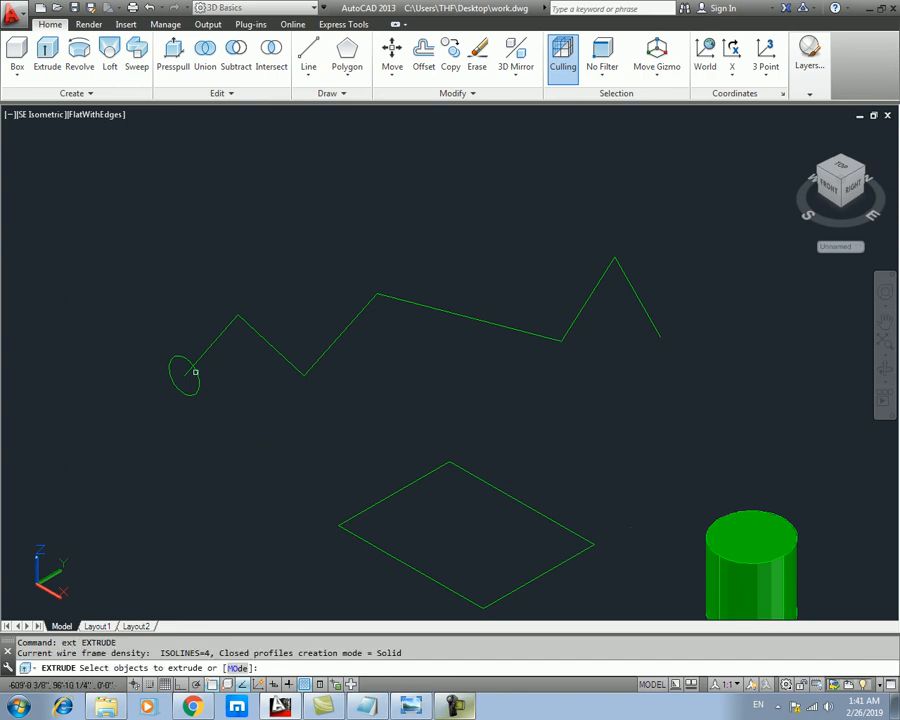
click(195, 366)
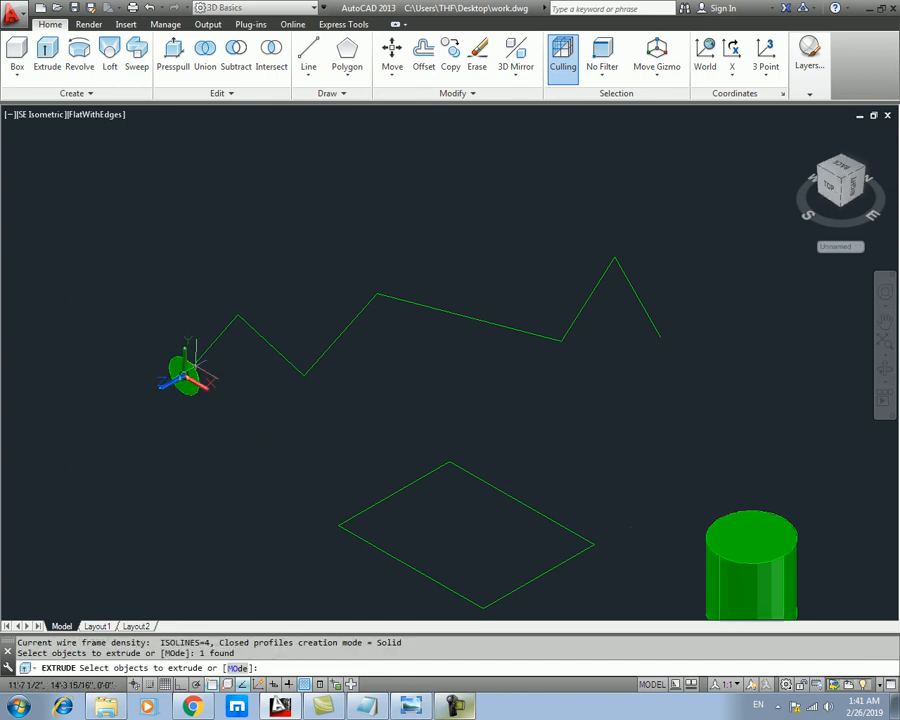
key(Return)
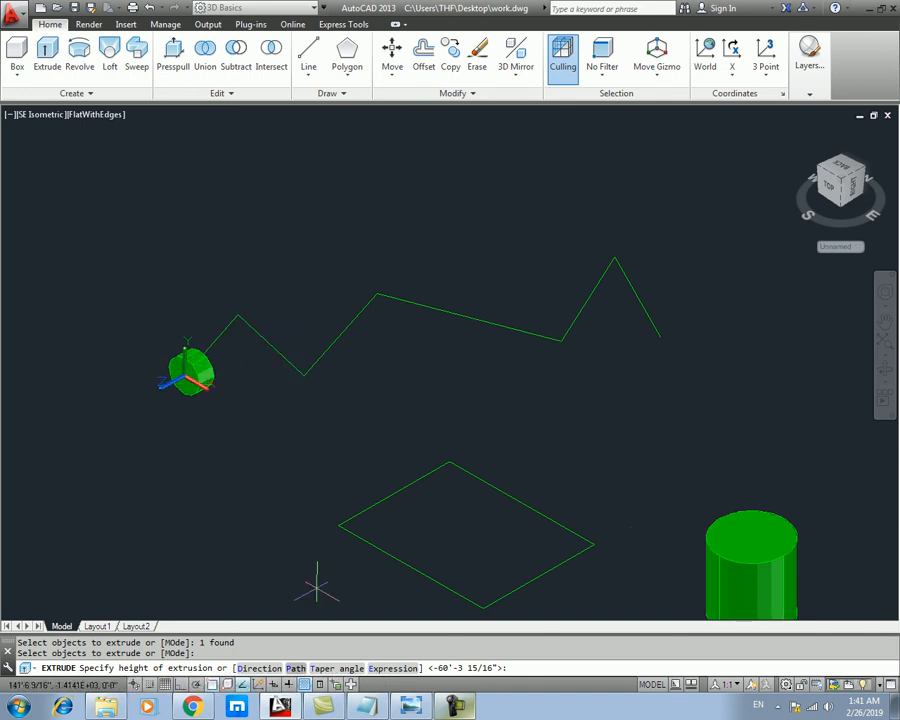
text(P)
key(Return)
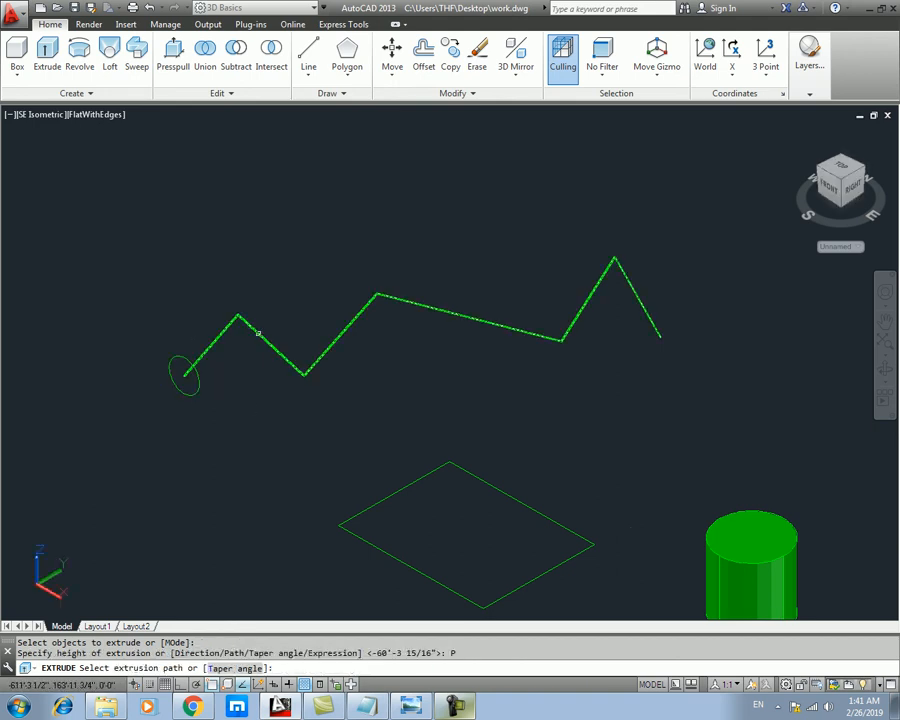
click(251, 326)
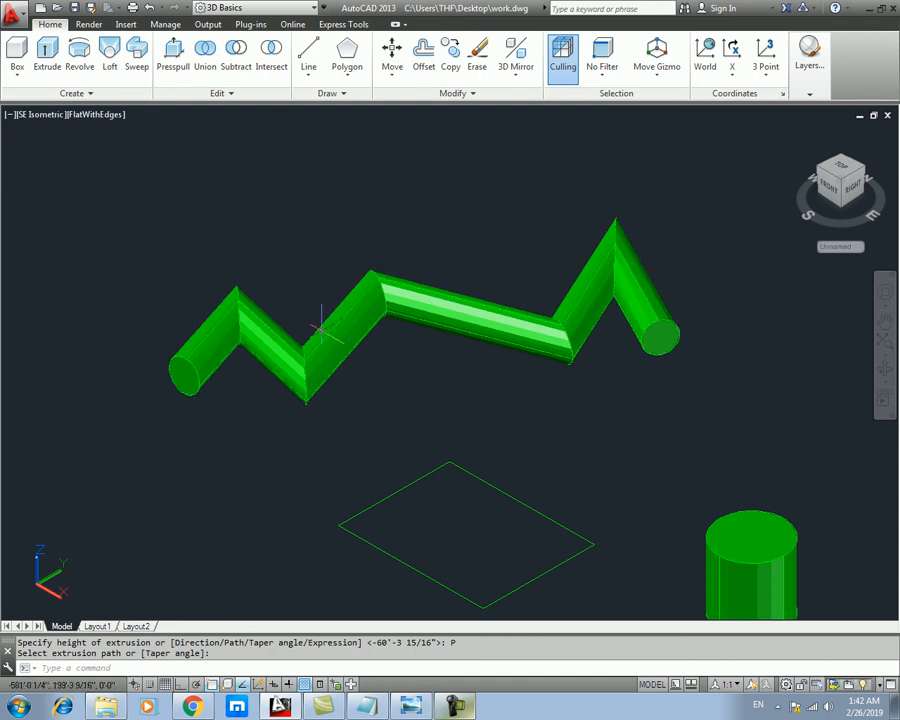
scroll(300, 320, up, 5)
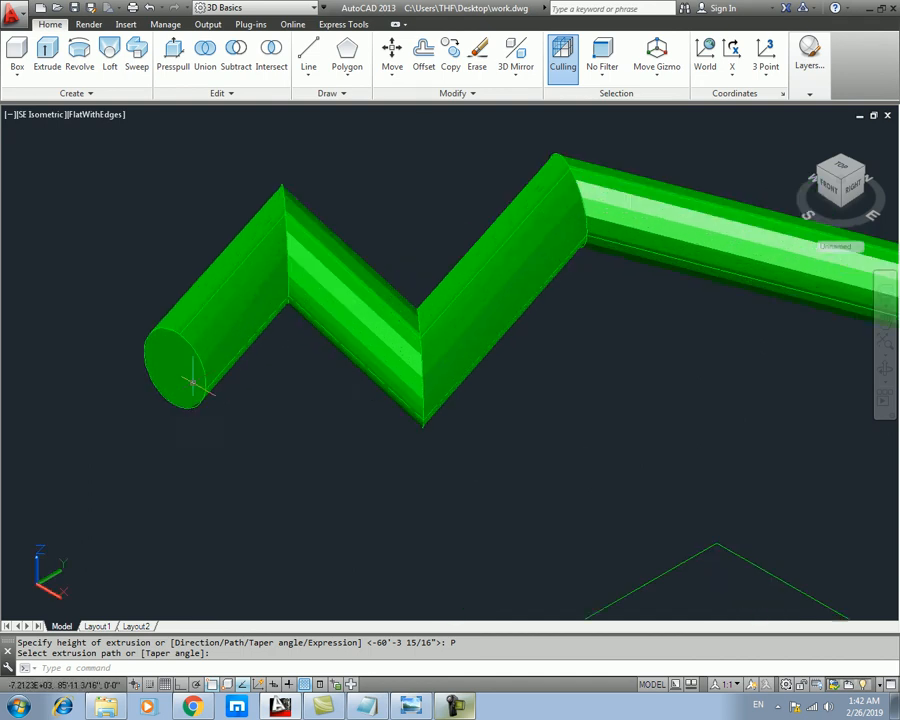
scroll(374, 352, up, 2)
scroll(300, 368, down, 8)
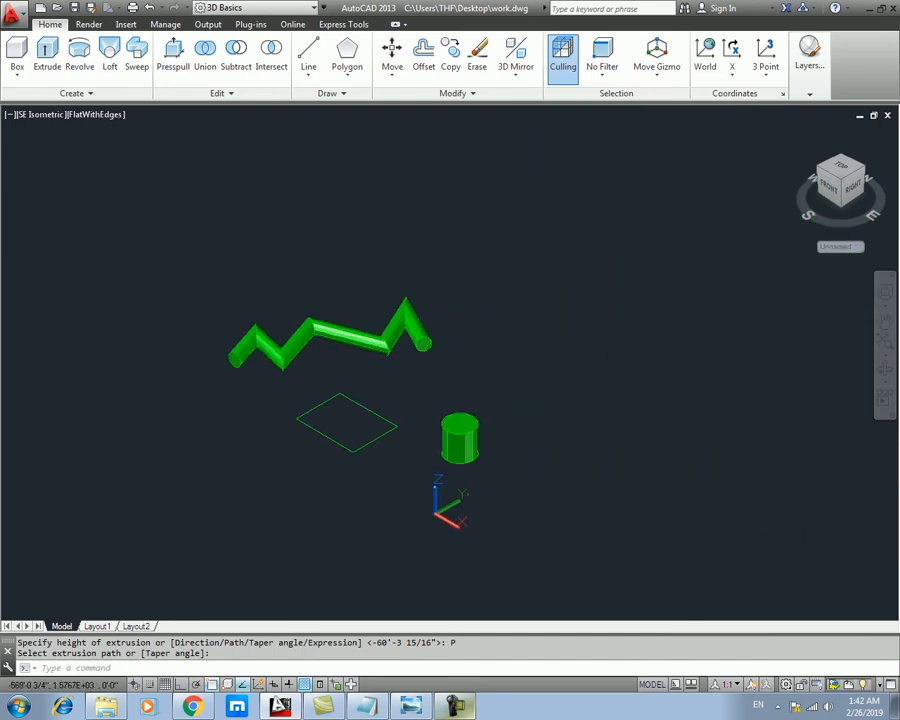
- Undo the path extrusion and delete the small circle at the start of the zigzag polyline
key(ctrl+z)
key(ctrl+z)
key(ctrl+z)
click(239, 292)
click(207, 312)
key(Delete)
- Draw a slightly larger circle freehand, flat on the ground plane, just below the zigzag polyline's left endpoint
mouse_move(266, 378)
middle_down()
mouse_move(266, 396)
mouse_move(282, 358)
mouse_move(292, 360)
middle_up()
scroll(261, 354, down, 2)
text(c)
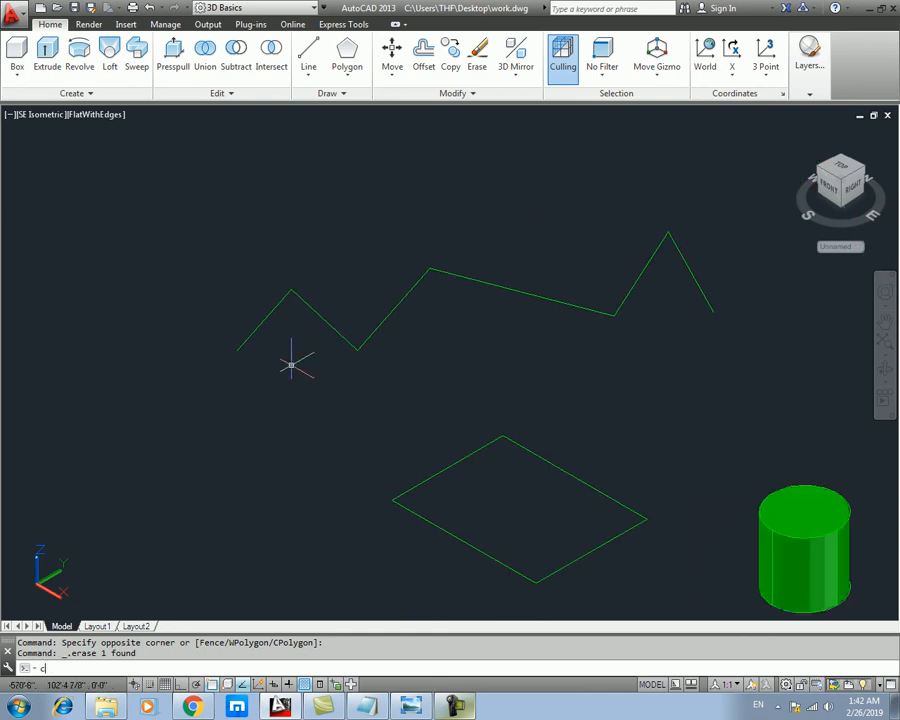
key(Return)
click(227, 394)
click(260, 411)
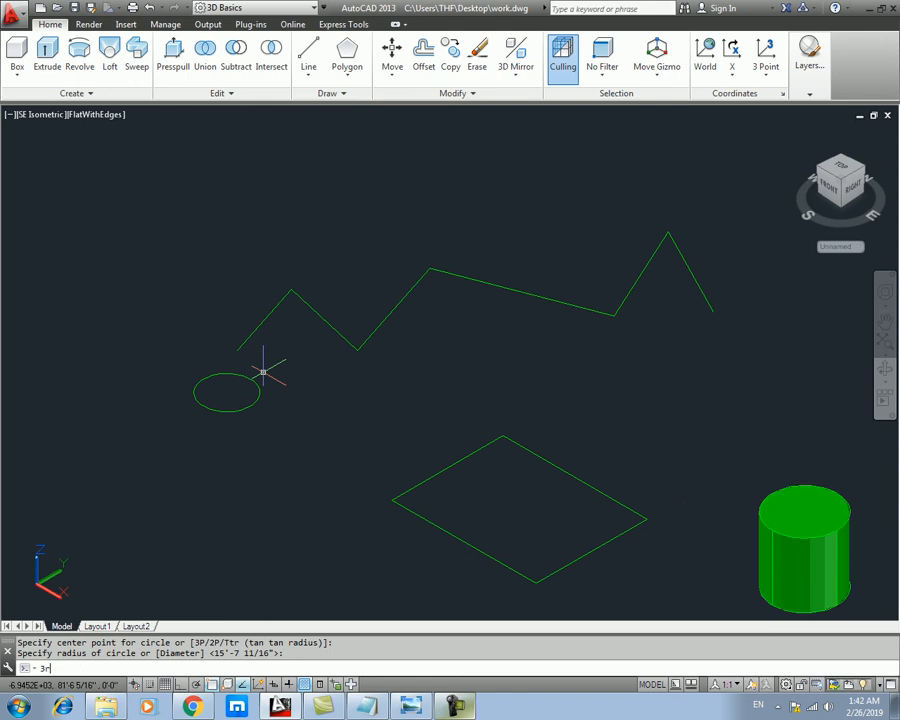
- Stand the new circle upright by rotating it about its X axis with 3D Rotate
text(3r)
key(Return)
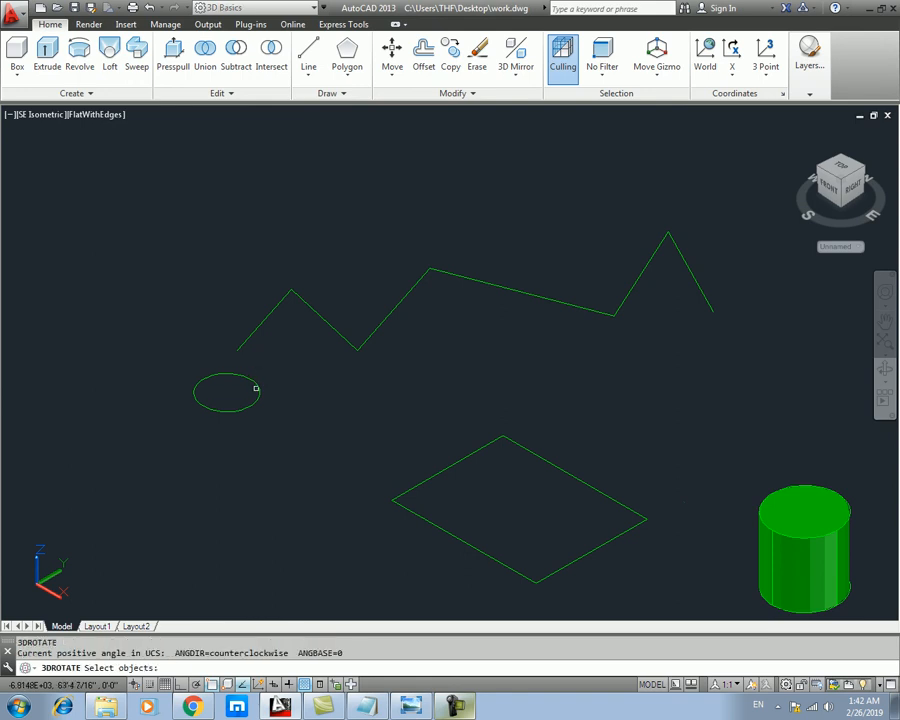
click(256, 388)
key(Return)
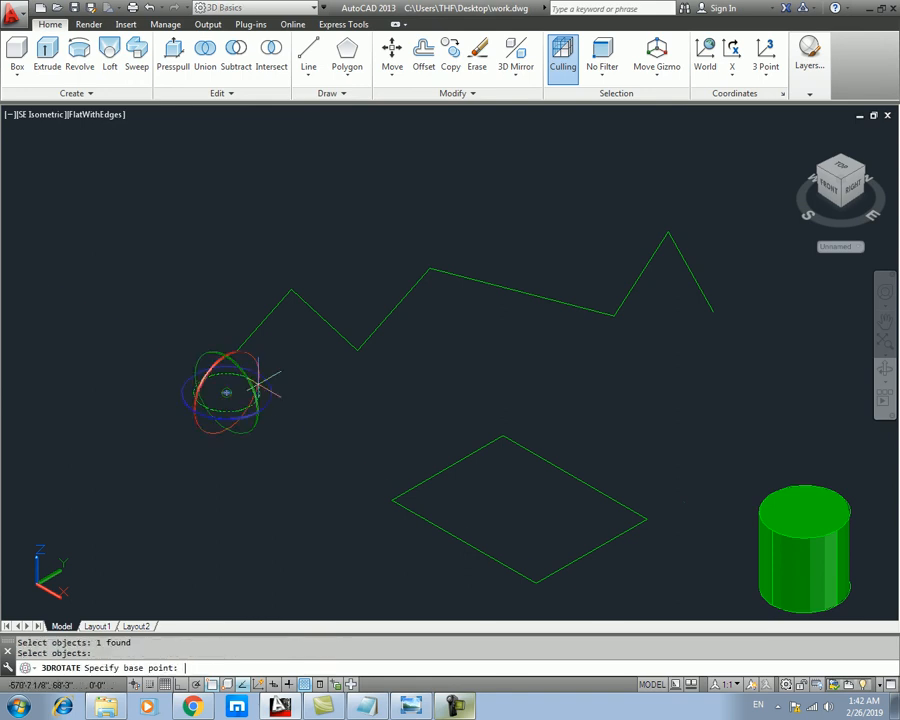
click(204, 382)
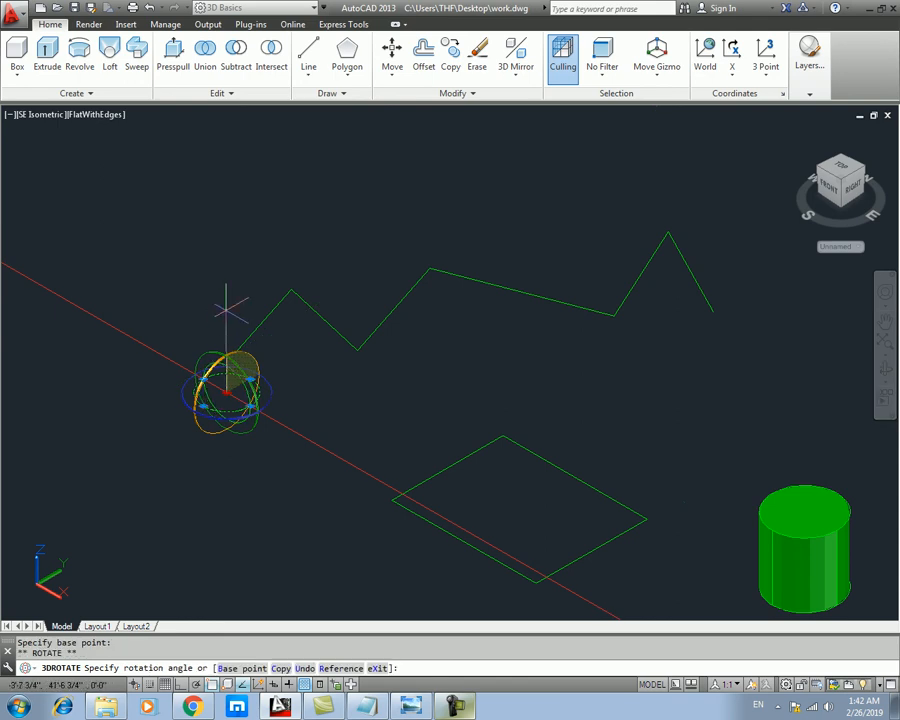
key(Escape)
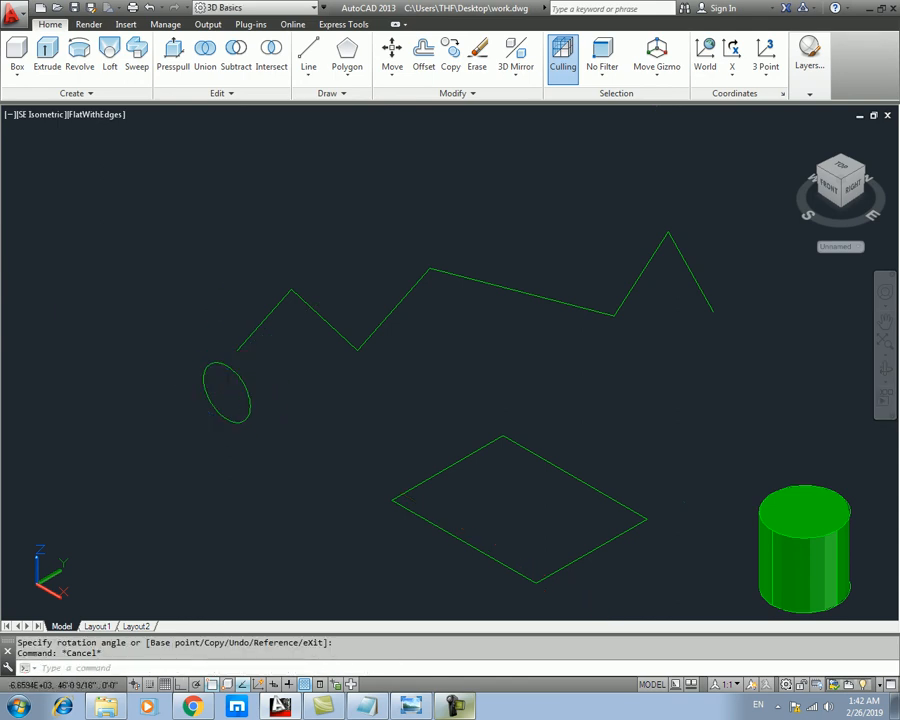
- Move the upright circle by its centre onto the zigzag polyline's left endpoint
middle_drag(252, 404, 256, 424)
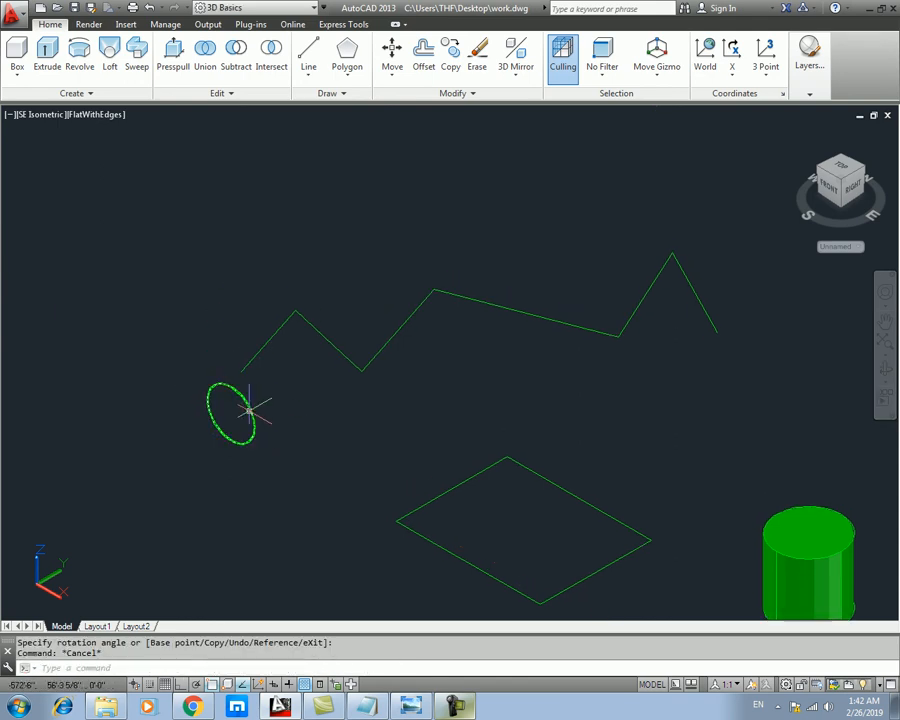
click(248, 410)
text(m)
key(Return)
click(231, 412)
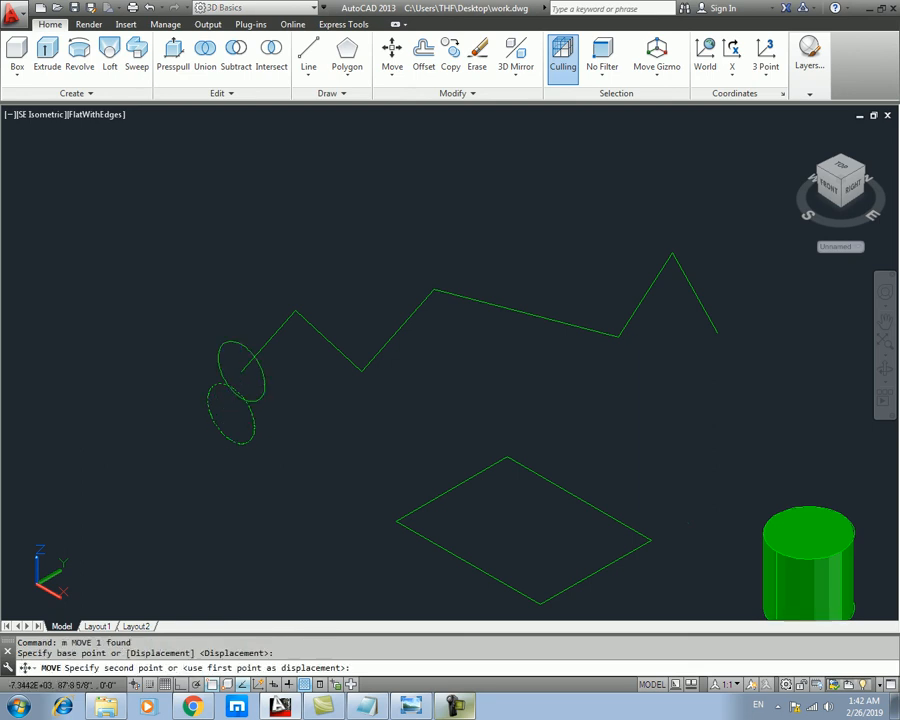
click(241, 371)
key(Escape)
- Extrude the larger circle along the zigzag polyline with the Path option
text(ext)
key(Return)
click(263, 376)
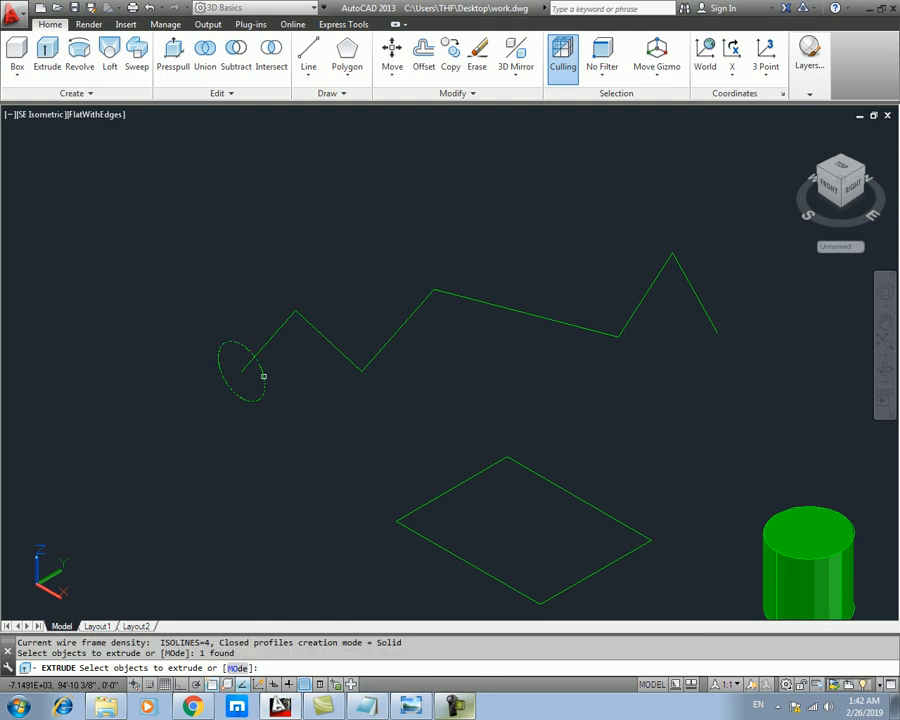
key(Return)
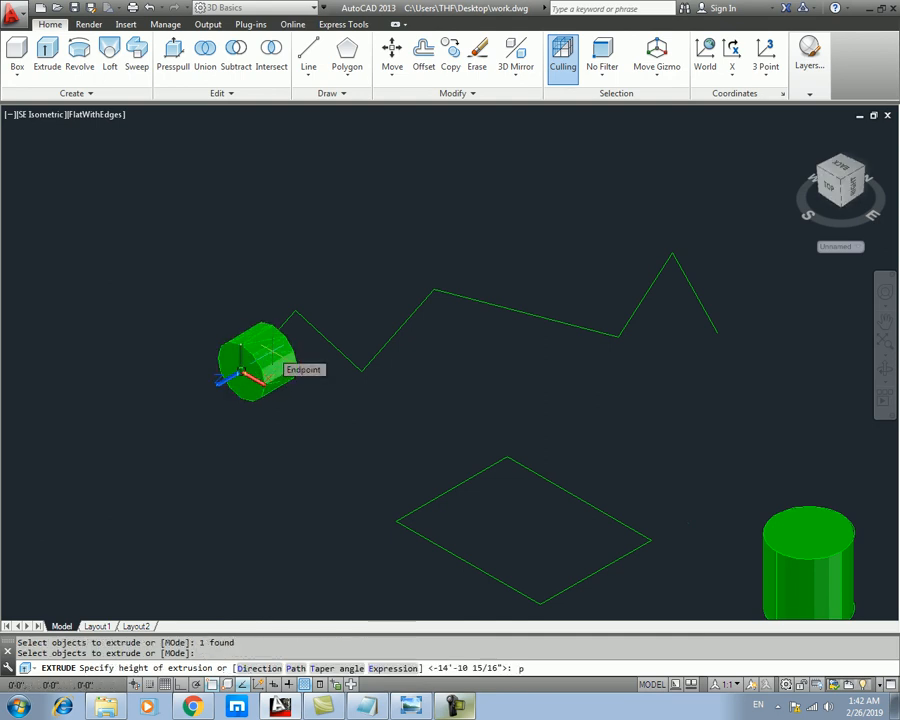
text(p)
key(Return)
click(281, 330)
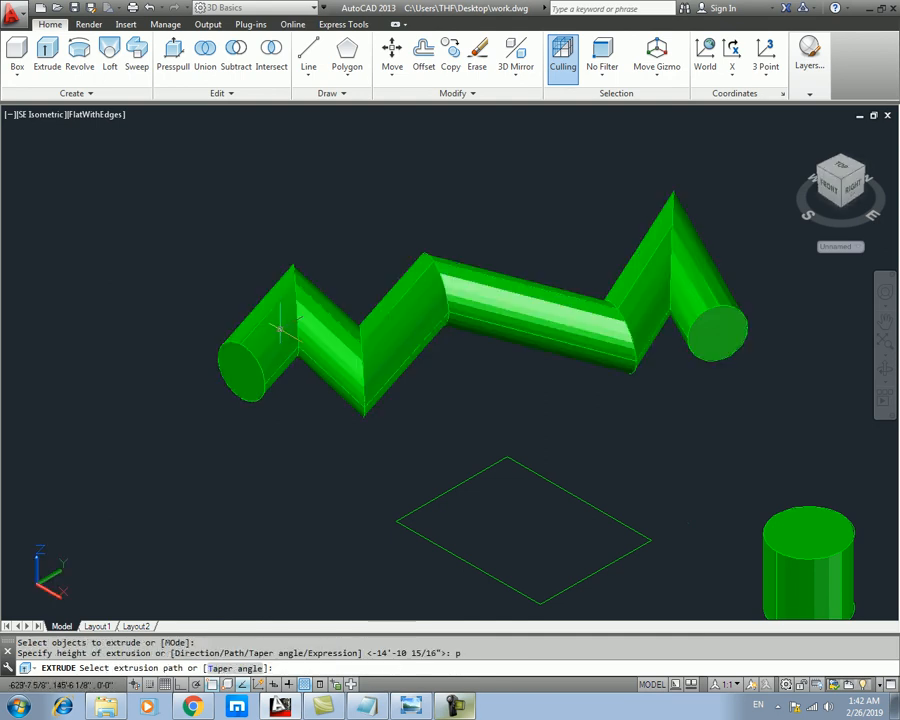
middle_drag(652, 279, 468, 309)
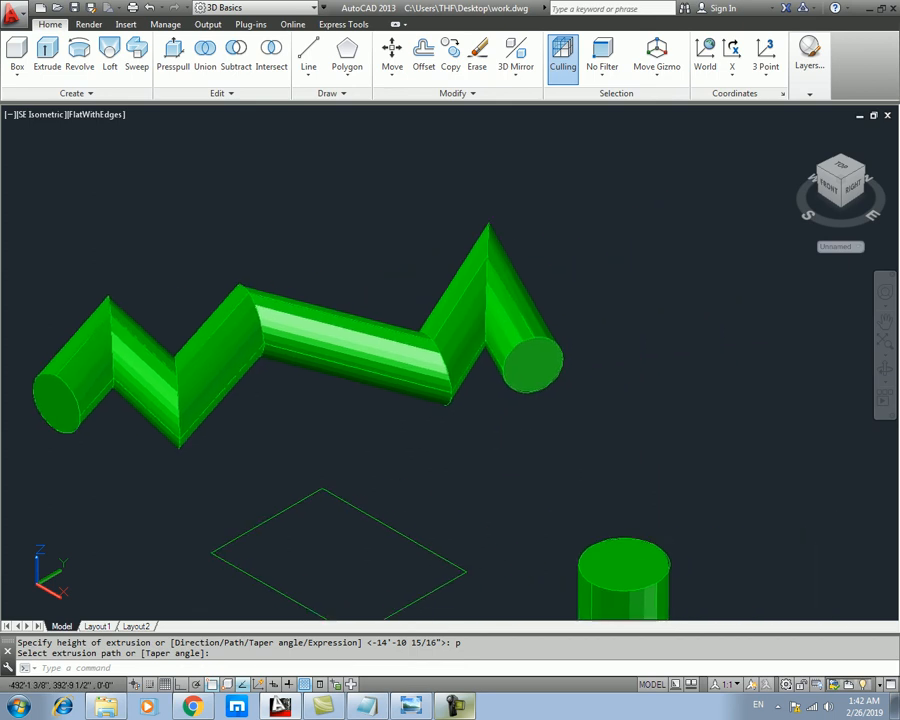
scroll(467, 309, down, 2)
middle_drag(452, 361, 567, 341)
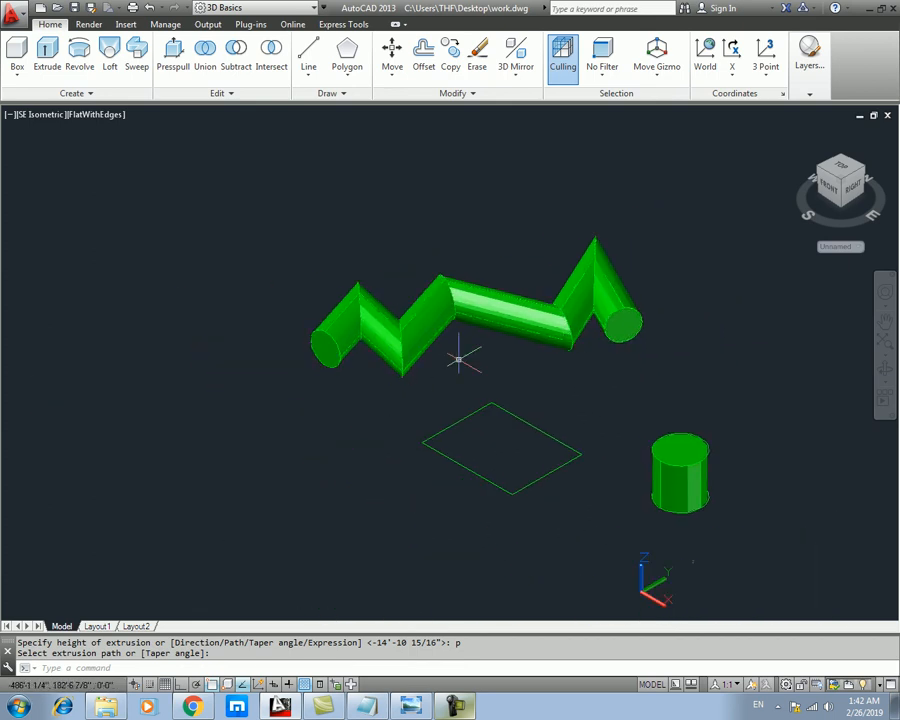
key(Escape)
text(ext)
key(Return)
click(448, 457)
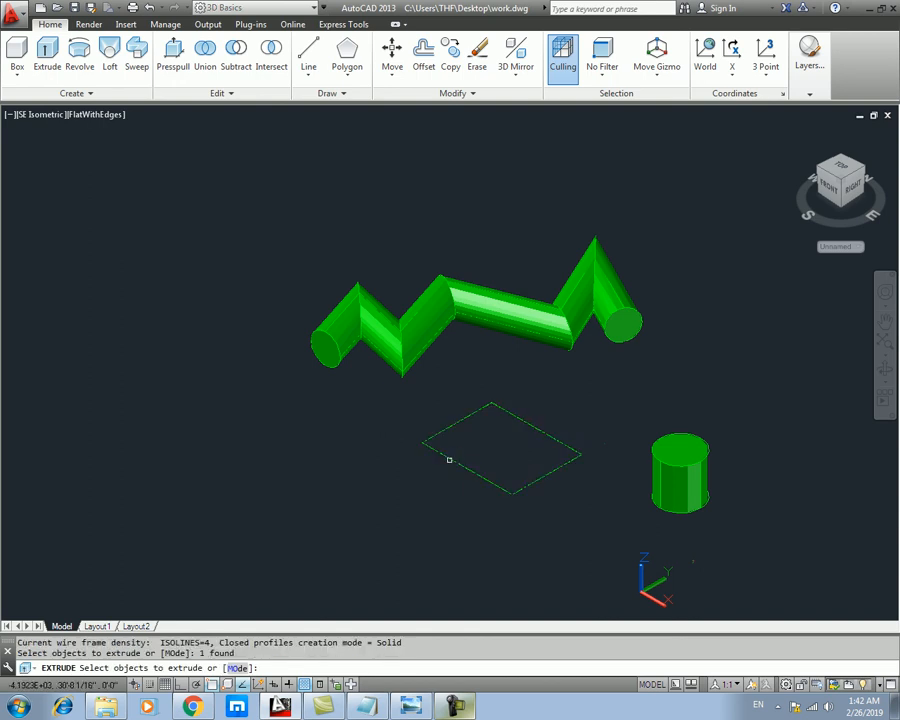
key(Return)
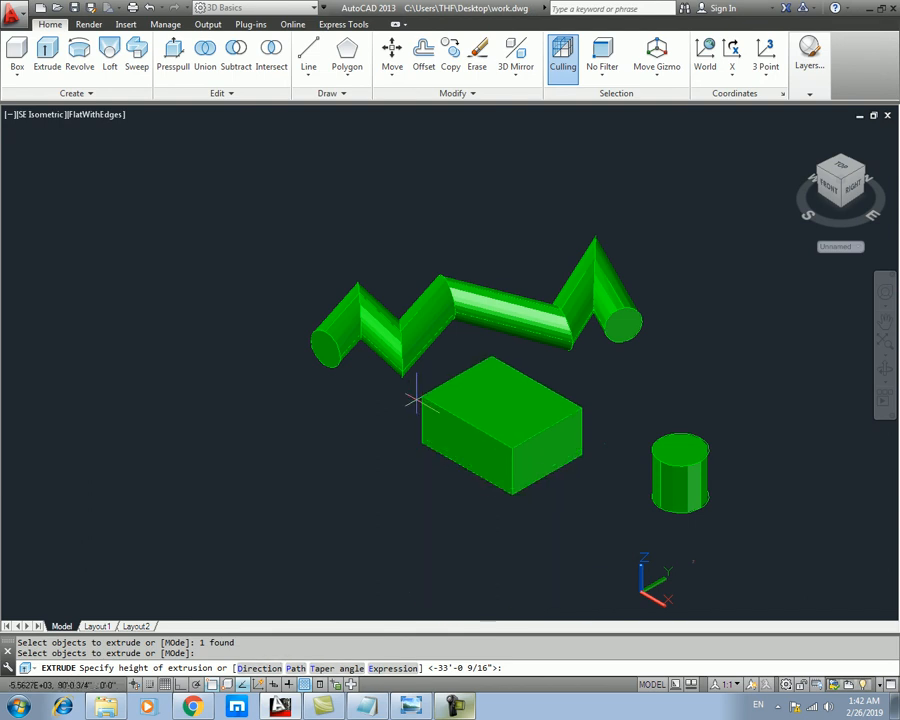
middle_drag(470, 330, 208, 355)
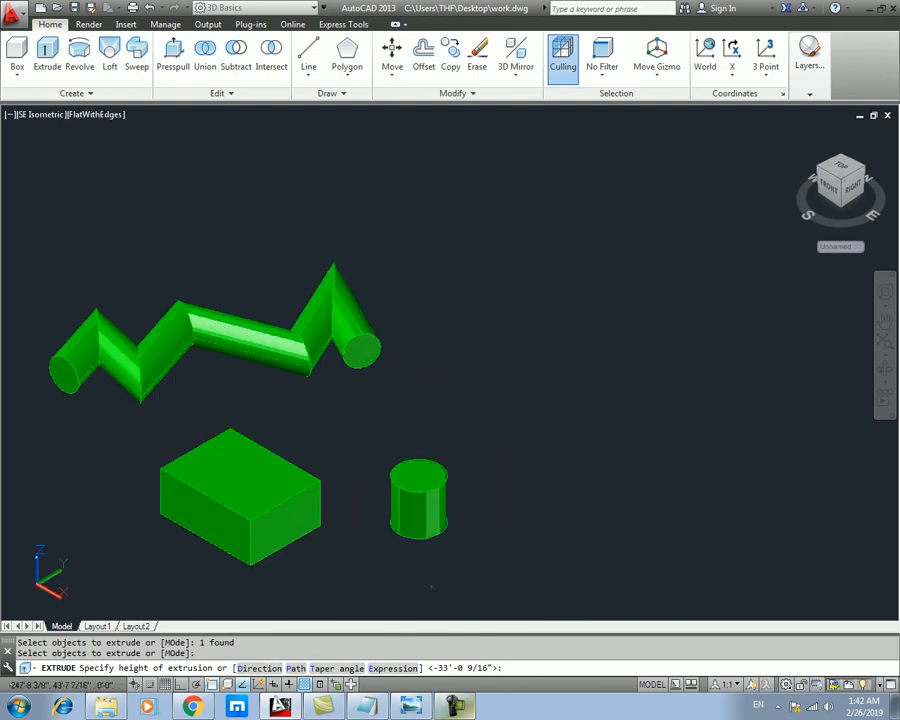
middle_drag(257, 562, 405, 332)
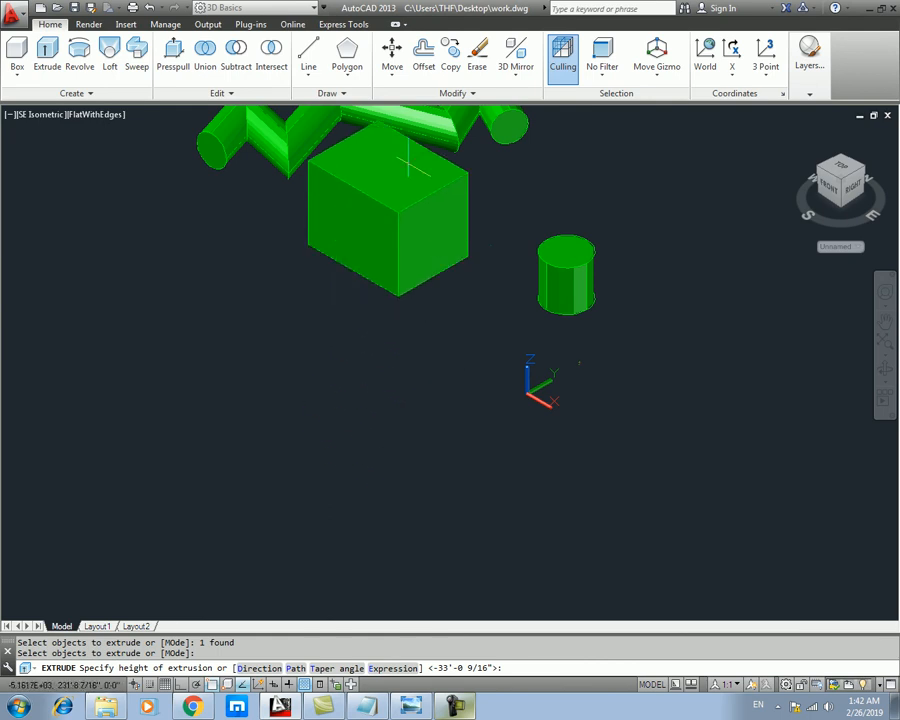
middle_drag(360, 150, 311, 313)
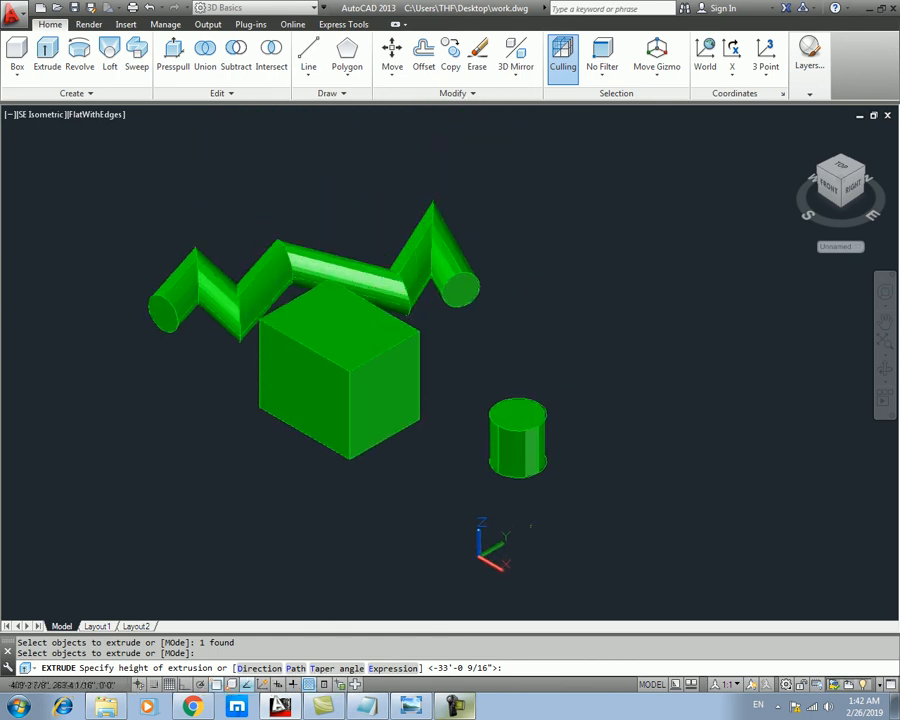
key(Escape)
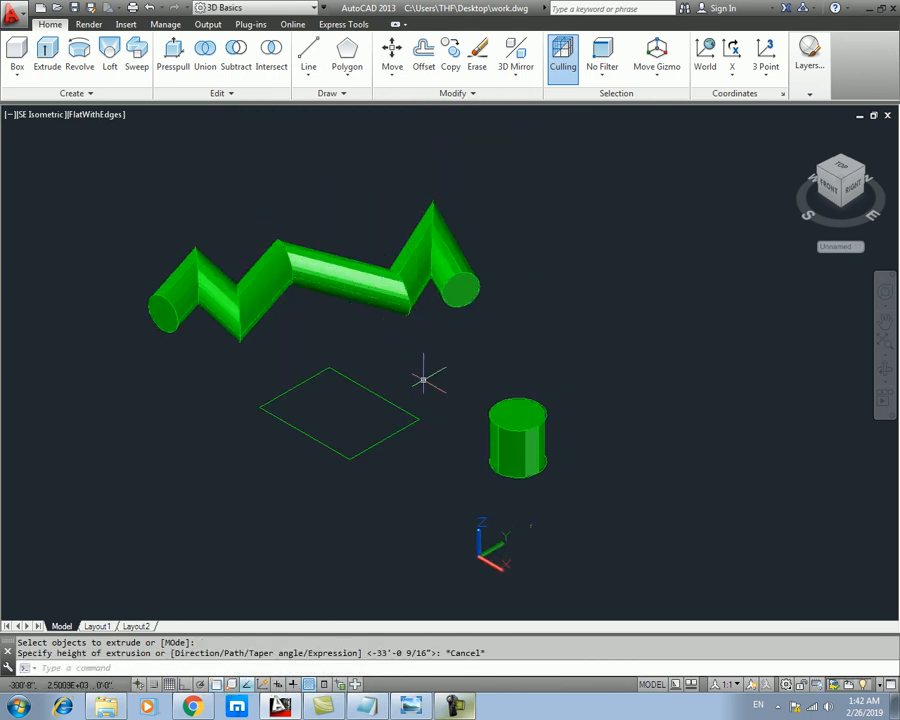
- Draw a single slanted line freehand in the empty area to the left of the zigzag solid
middle_drag(171, 399, 390, 393)
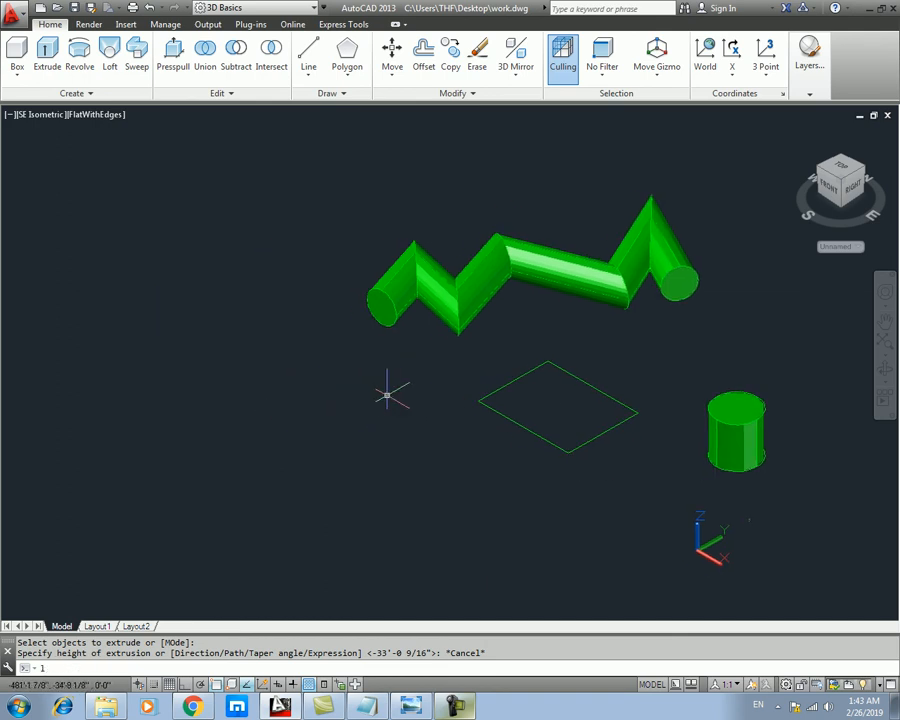
key(Return)
click(217, 297)
click(287, 433)
key(Escape)
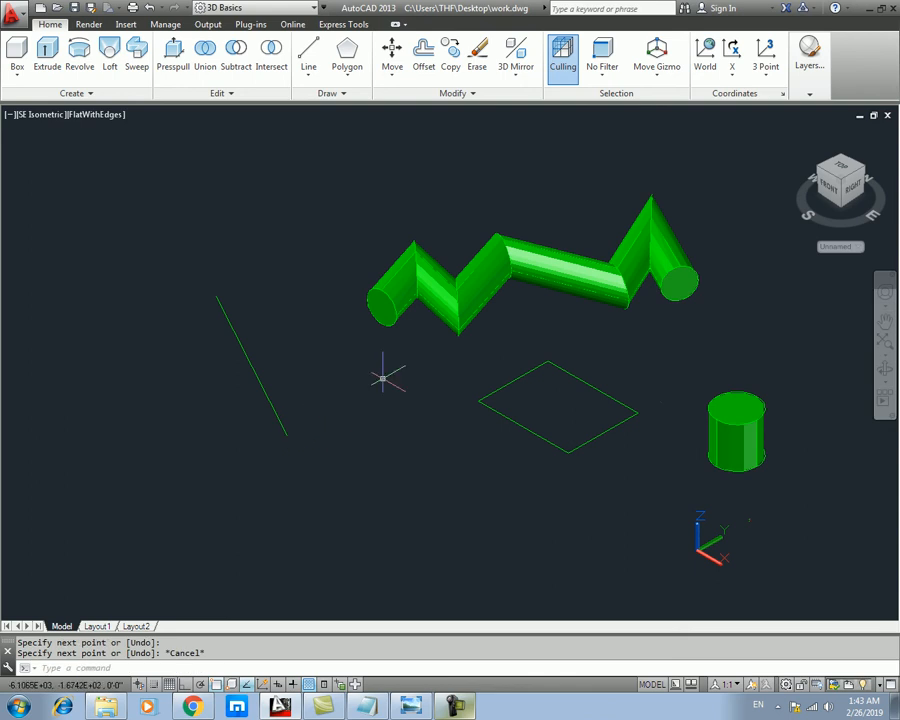
- Extrude the slanted line upward into a vertical surface, setting its height freehand
text(ext)
key(Return)
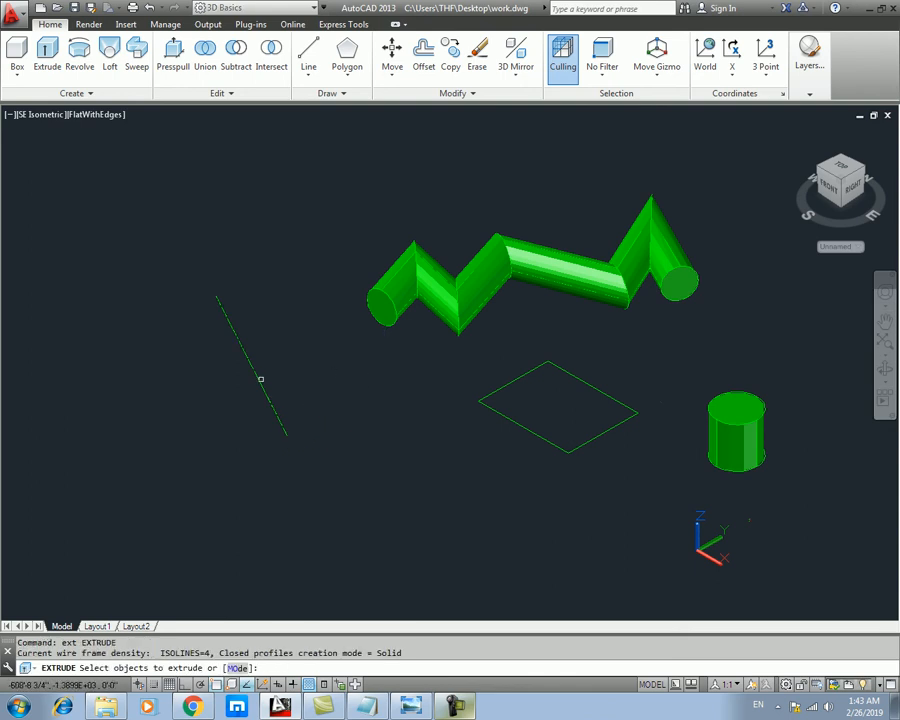
click(260, 379)
key(Return)
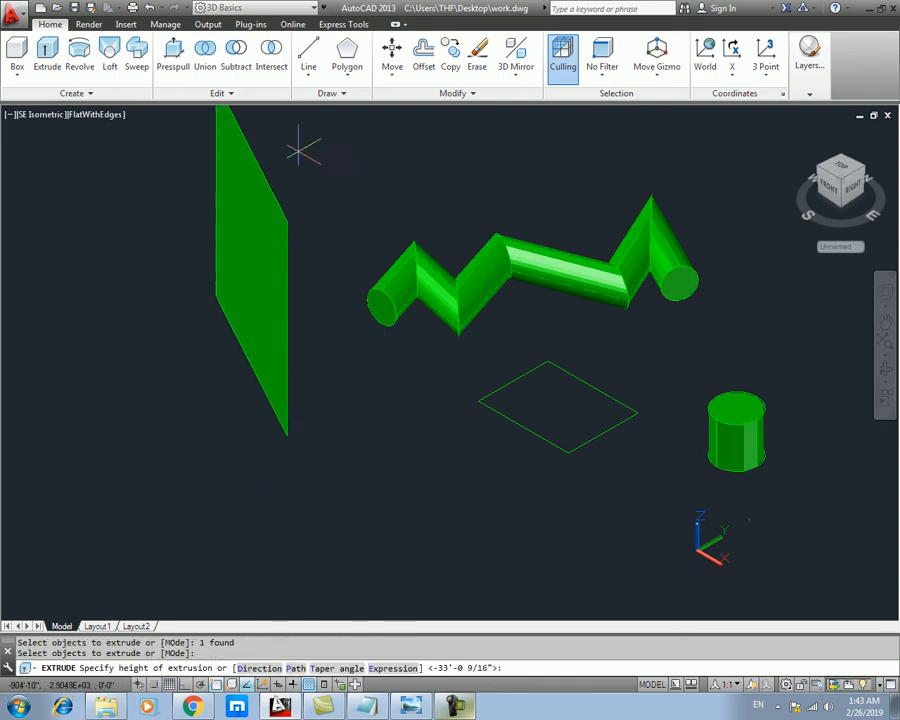
click(297, 205)
- Switch the viewport to the Top view
middle_drag(311, 338, 452, 352)
click(336, 350)
key(Escape)
scroll(360, 361, down, 4)
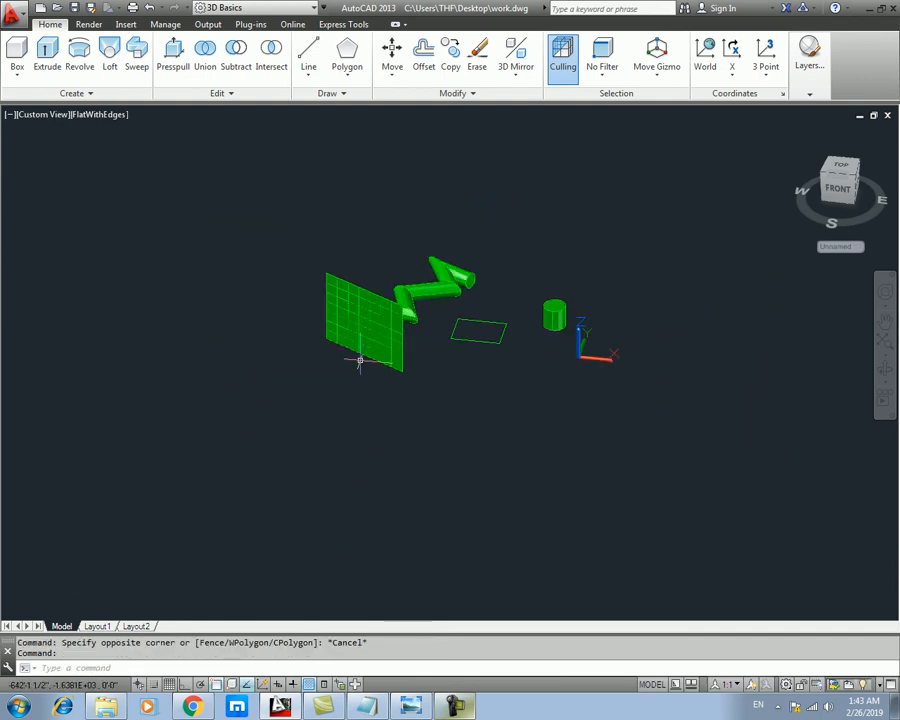
click(42, 114)
click(52, 150)
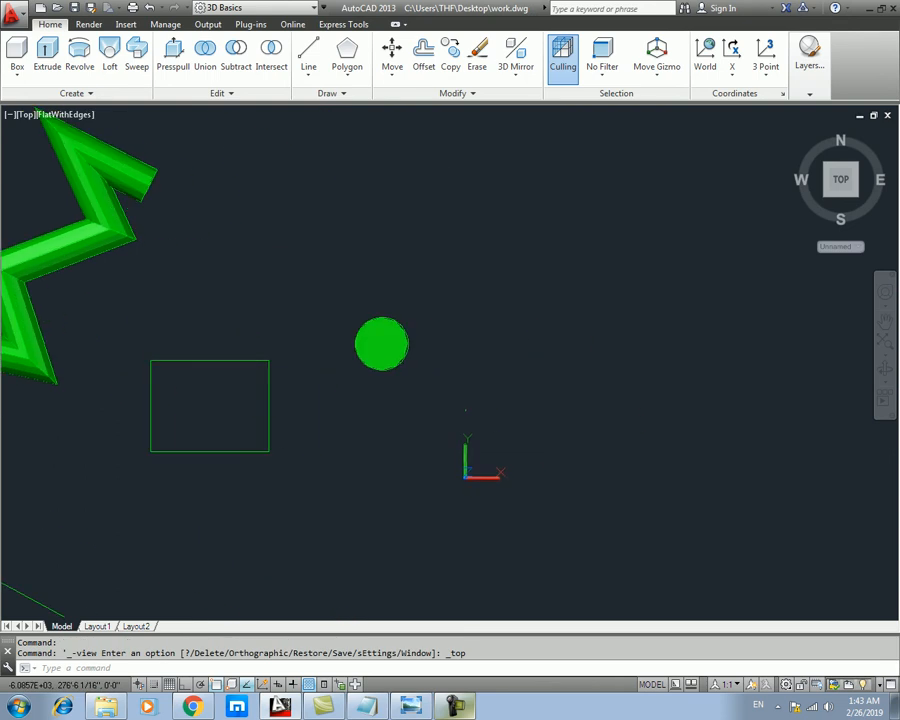
- Draw a horizontal line 5' long in the empty area to the upper right of the solid circle
key(Return)
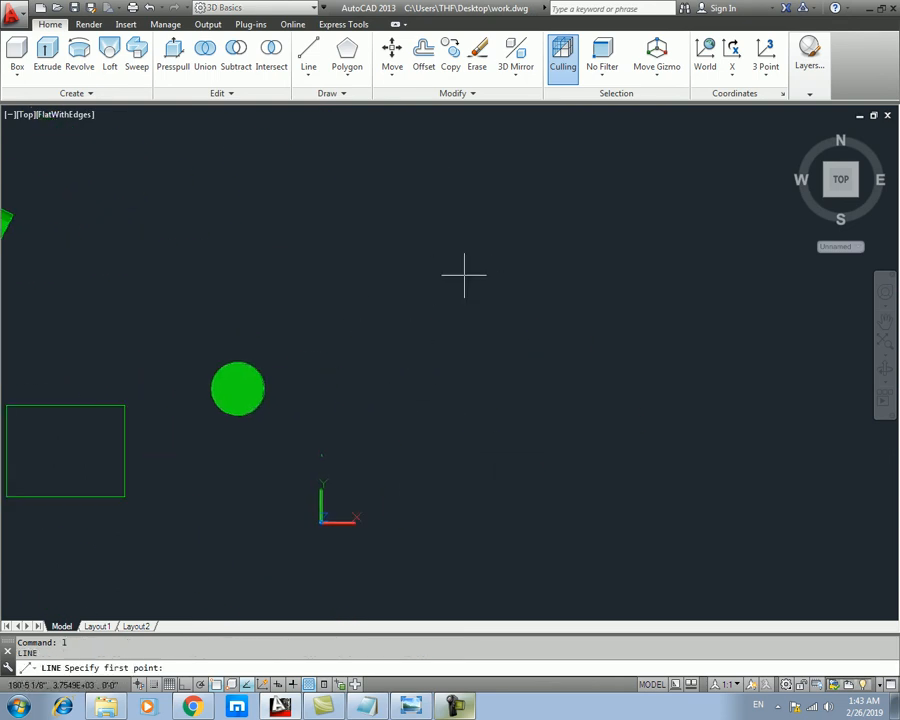
click(399, 207)
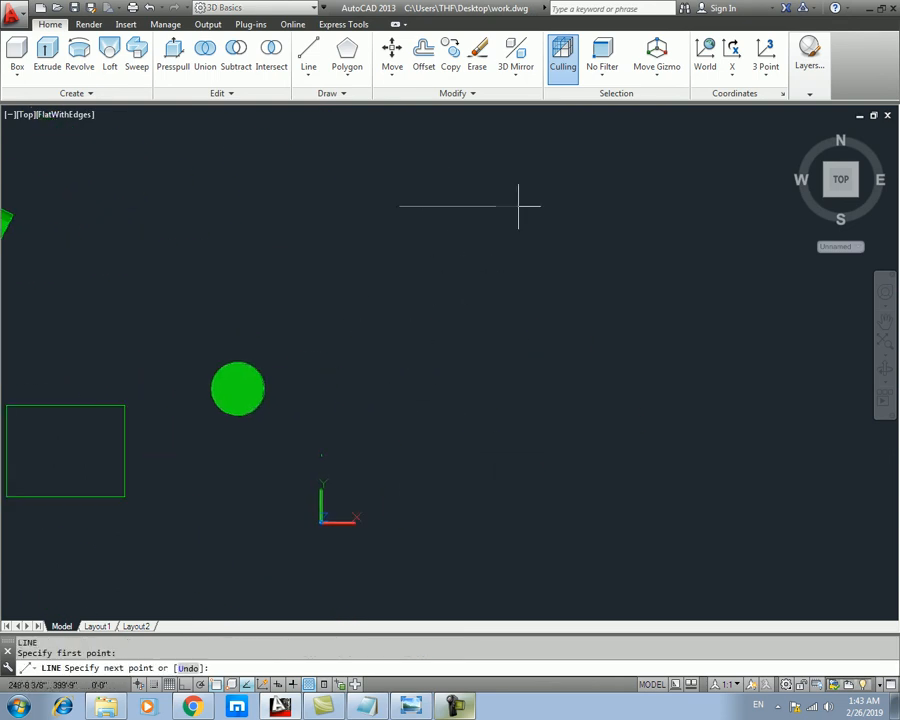
key(Return)
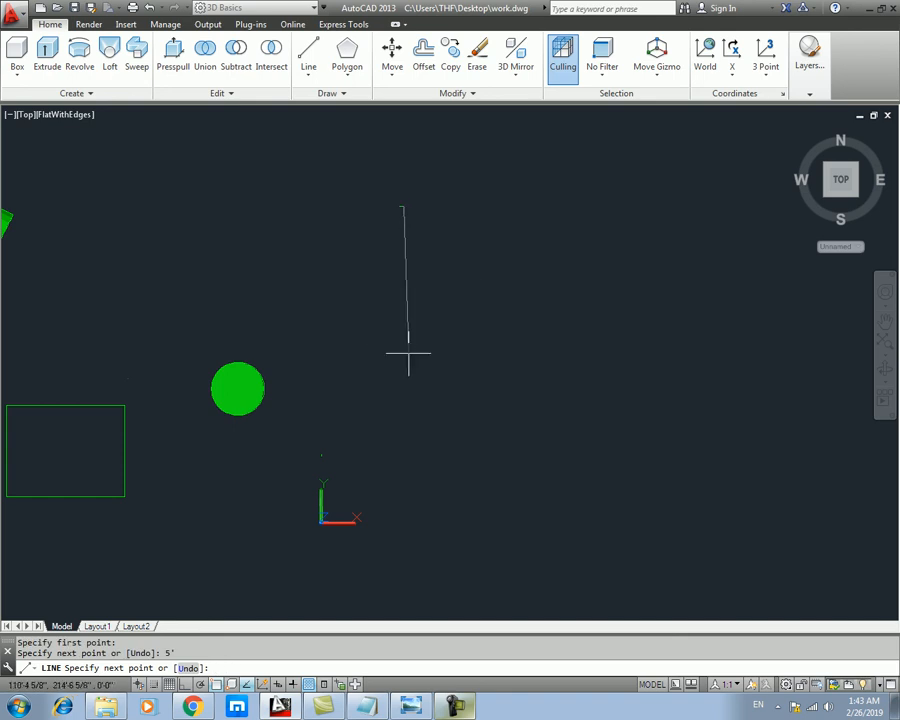
- Continue the line with Ortho on, adding a 9-inch vertical segment and a 5' segment back, and close it into a thin rectangle
scroll(410, 354, up, 5)
middle_drag(410, 277, 422, 558)
middle_drag(399, 166, 400, 372)
scroll(386, 286, up, 2)
scroll(400, 372, up, 6)
middle_drag(340, 228, 412, 455)
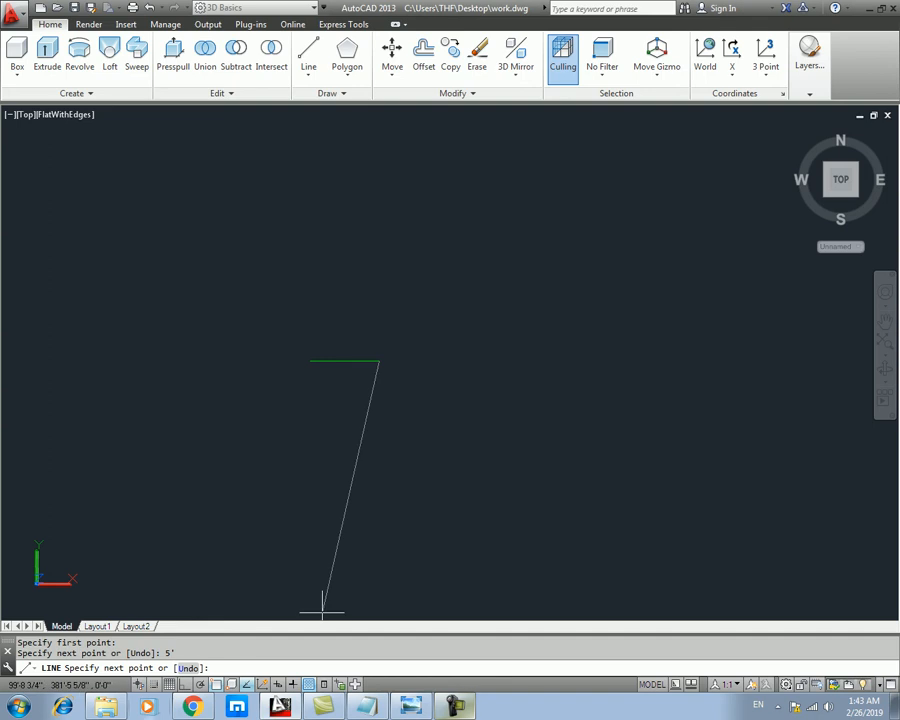
key(F8)
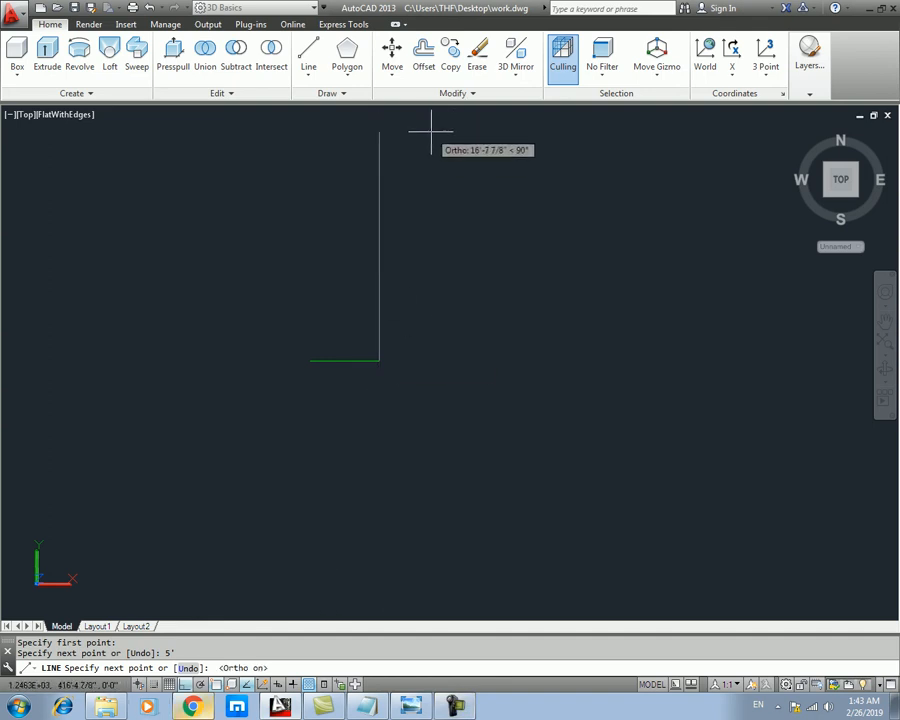
key(Return)
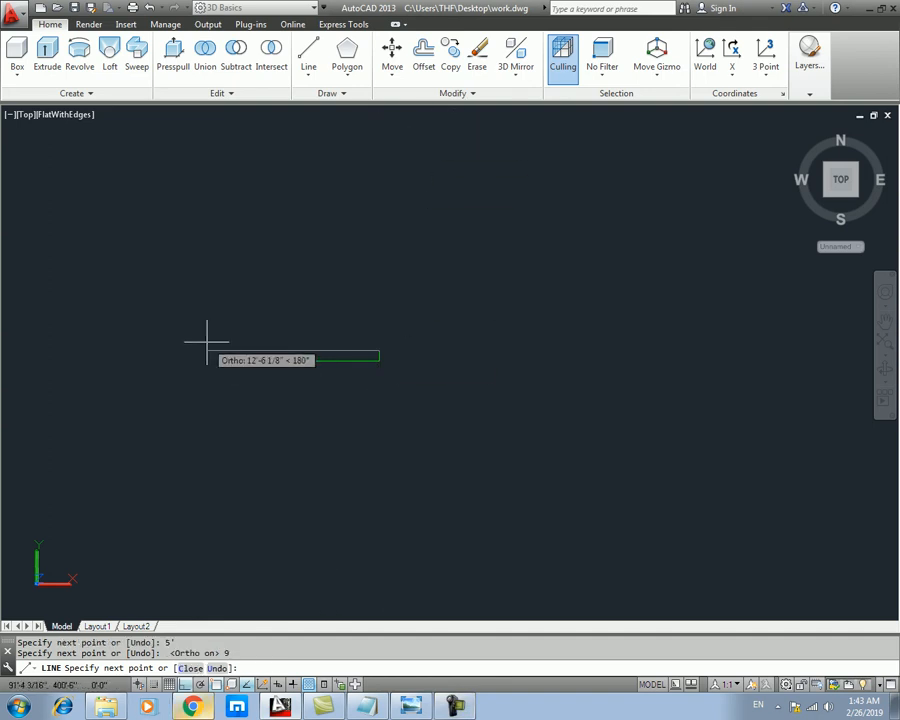
text(5')
key(Return)
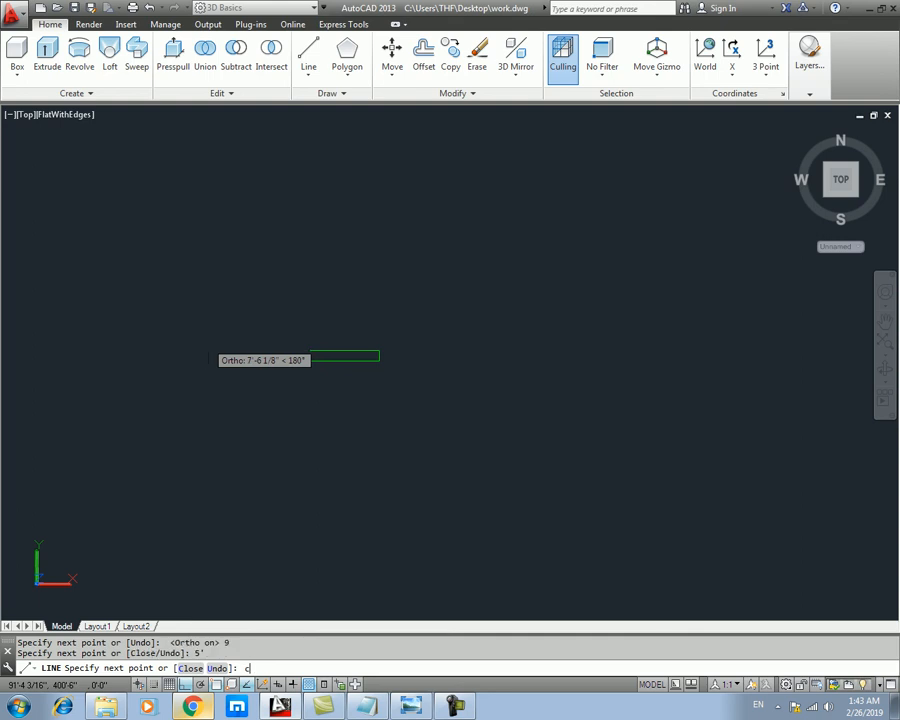
text(c)
key(Return)
- Switch the viewport to the SE Isometric view
scroll(352, 337, up, 4)
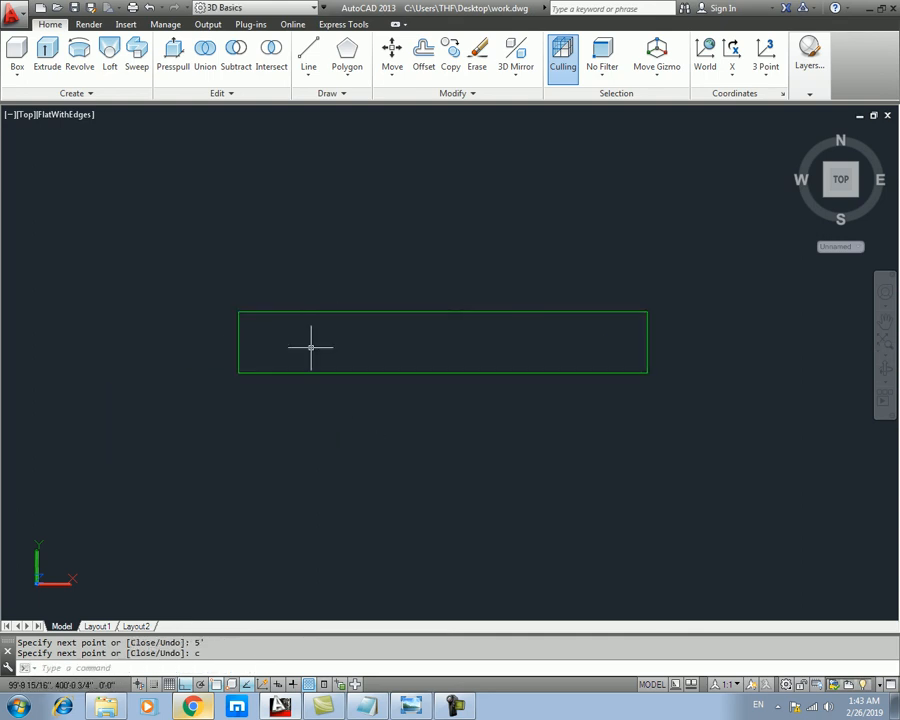
click(25, 114)
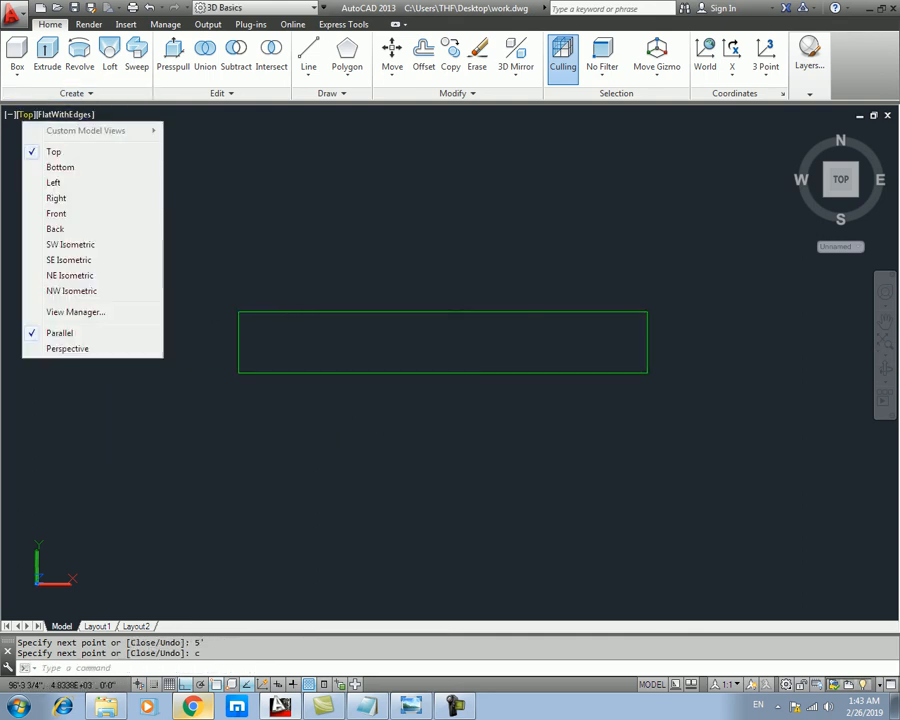
click(72, 259)
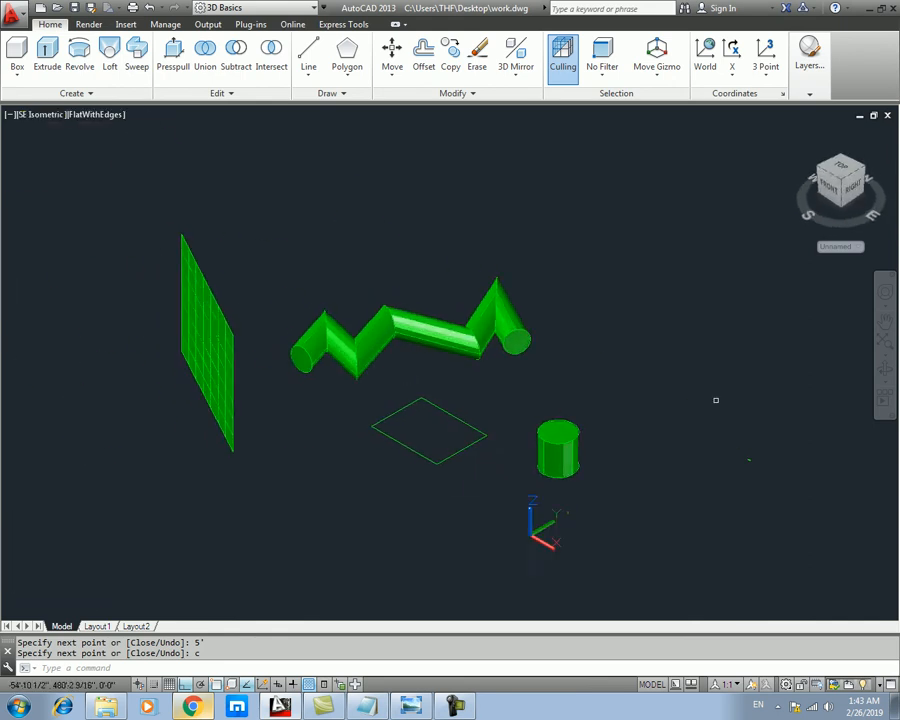
- Try to extrude the thin rectangle's four separate lines upward together, and cancel the command at the height prompt
scroll(620, 480, up, 6)
scroll(327, 342, down, 4)
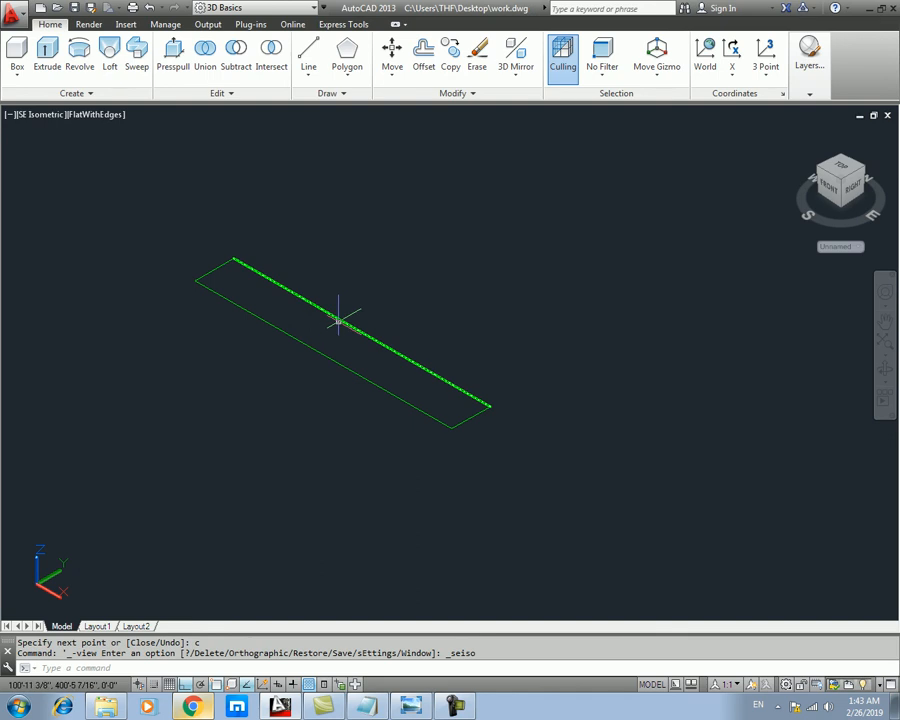
key(Return)
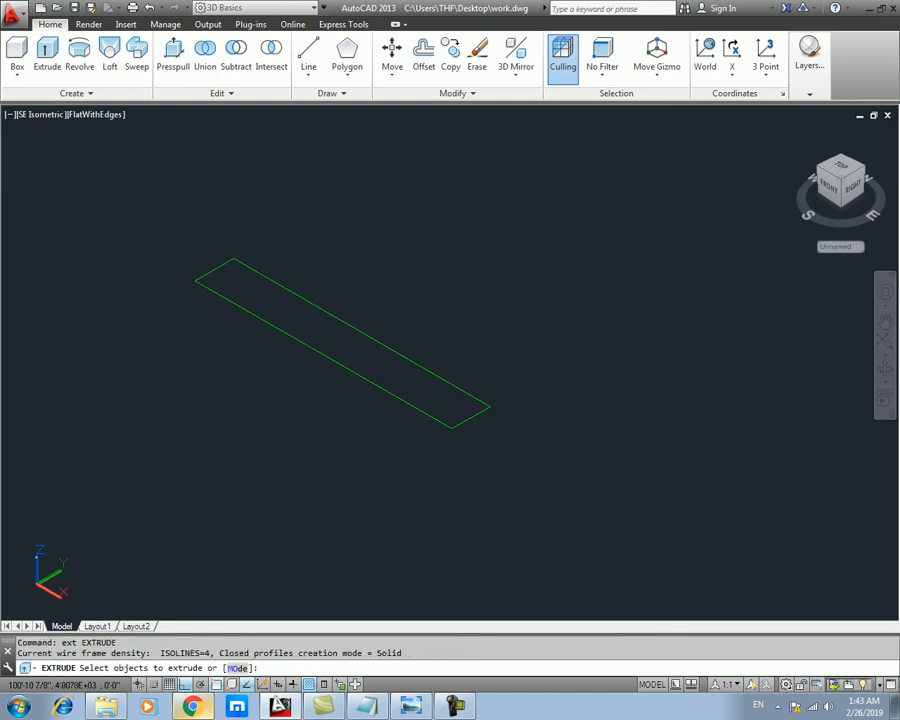
click(331, 315)
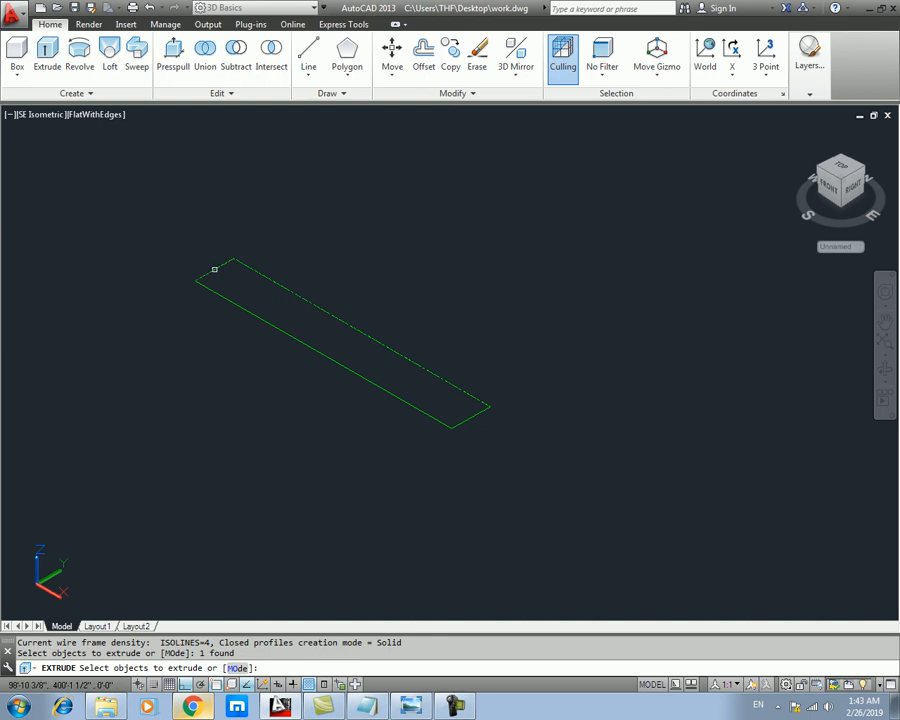
click(214, 269)
click(240, 309)
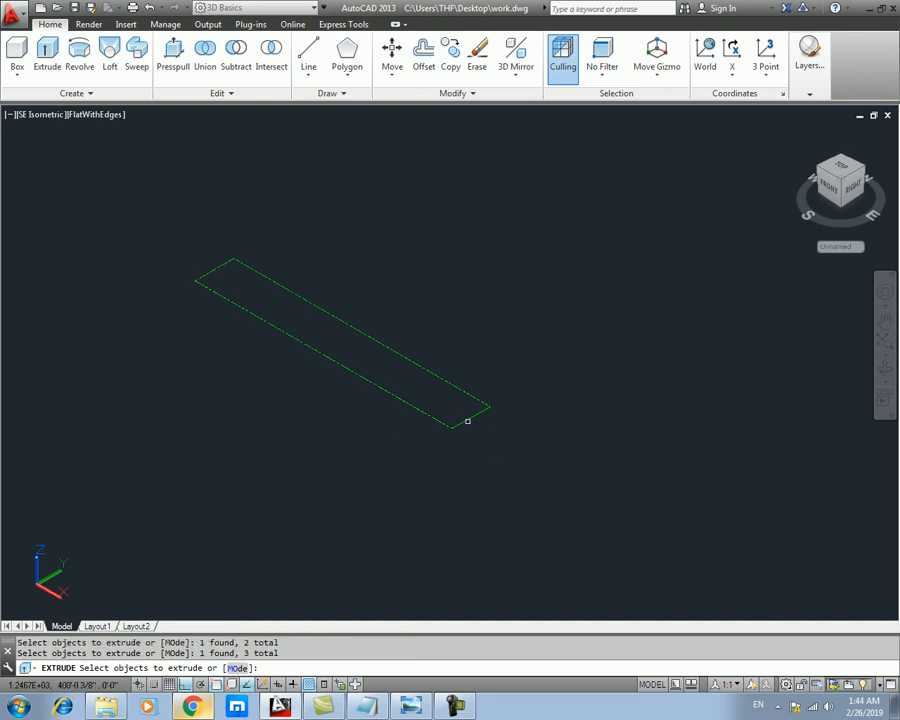
key(Return)
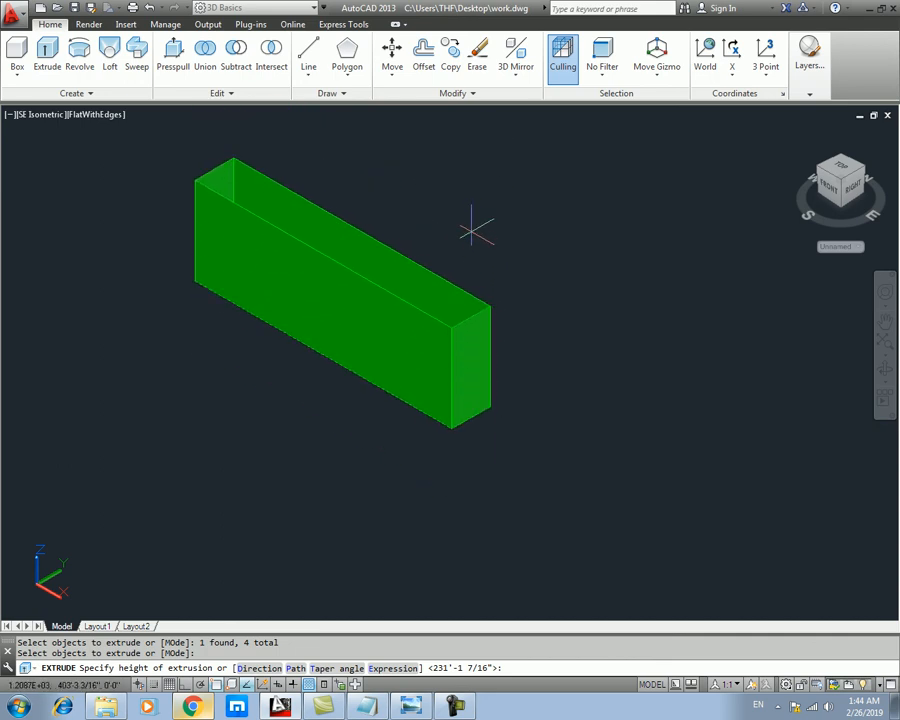
key(Escape)
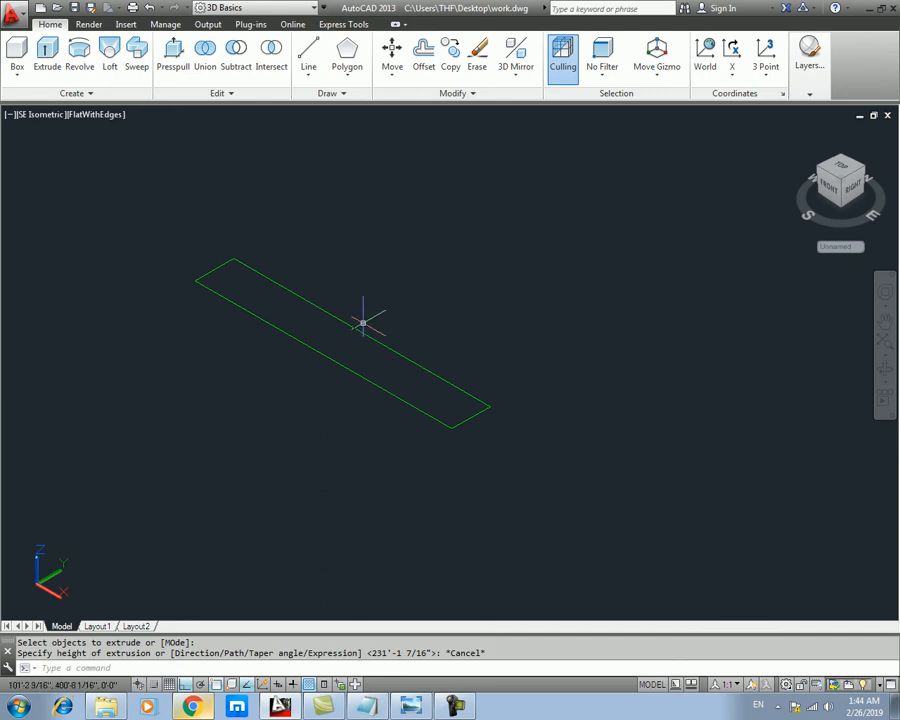
key(Escape)
- Draw a circle and a rectangle freehand in the empty area to the right of the thin rectangle
text(c)
key(Return)
click(637, 198)
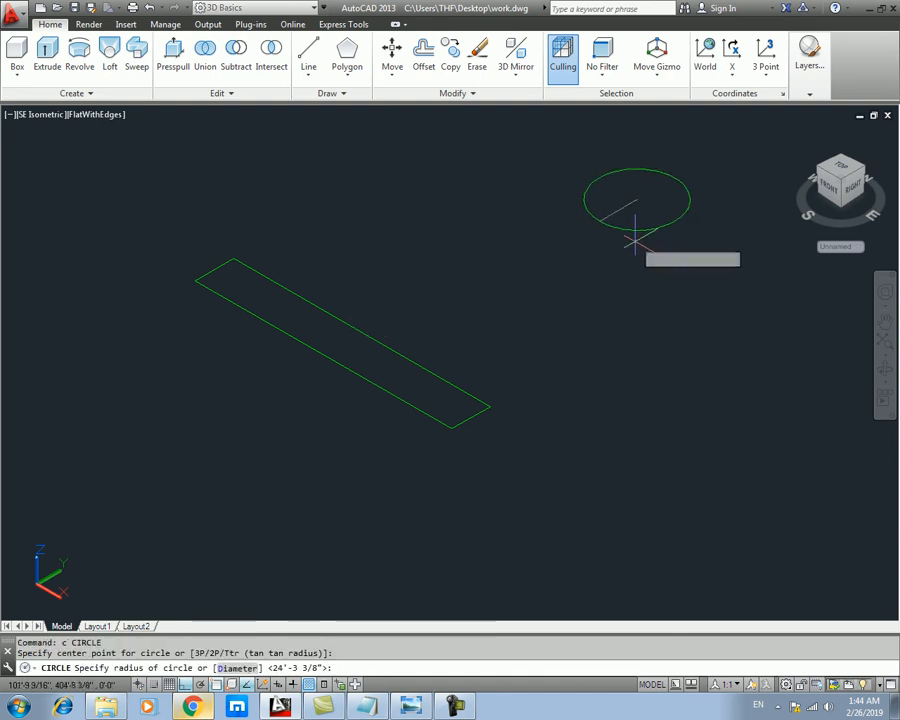
text(rec)
key(Return)
click(671, 325)
click(707, 422)
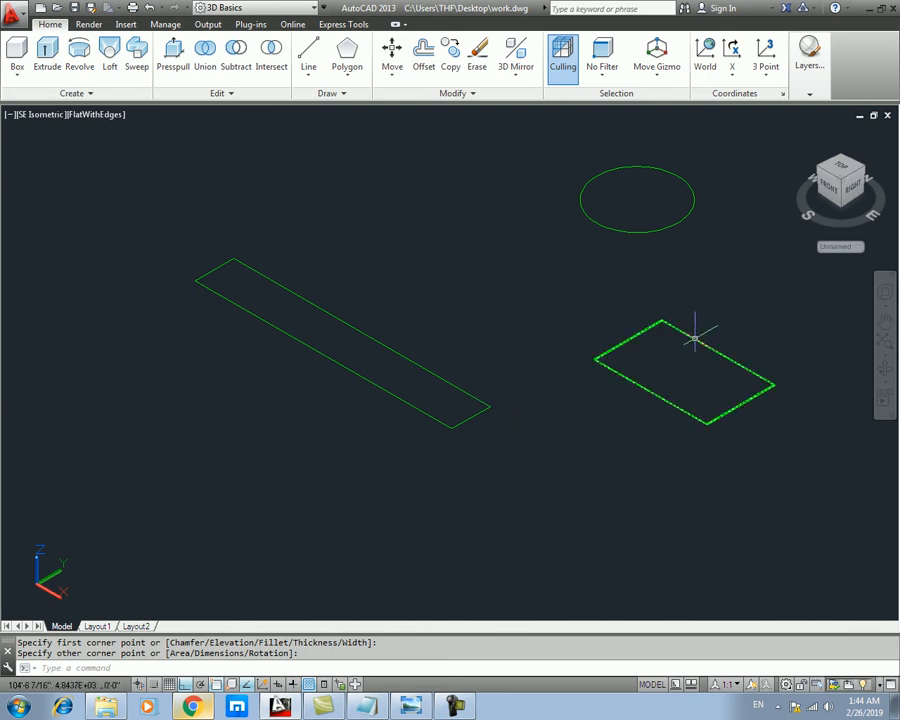
- Create a closed polyline boundary from the thin rectangle's lines by picking a point inside it, with island detection on
click(427, 371)
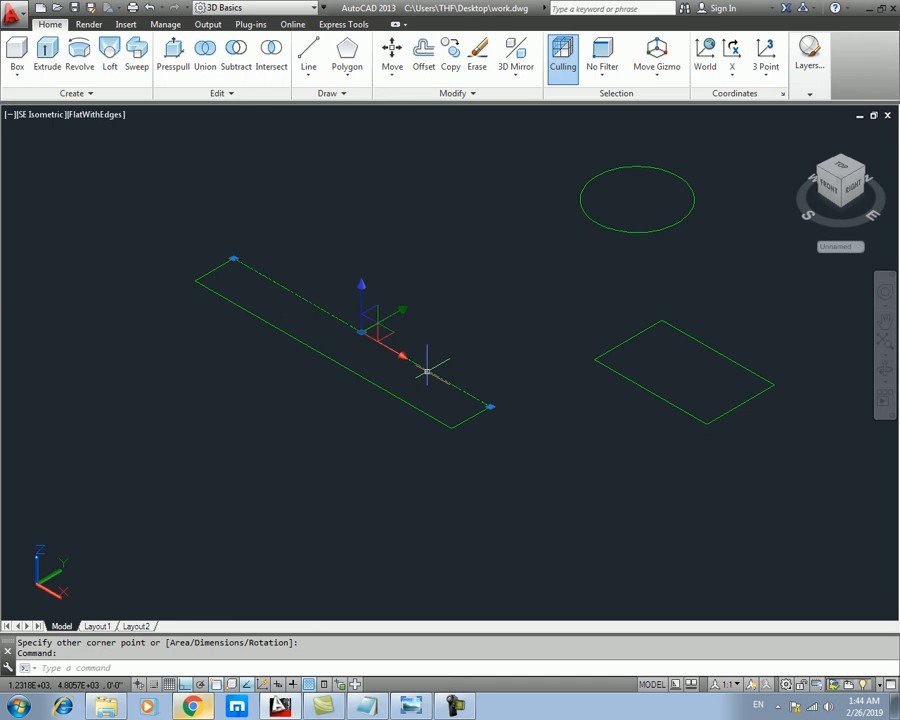
key(Escape)
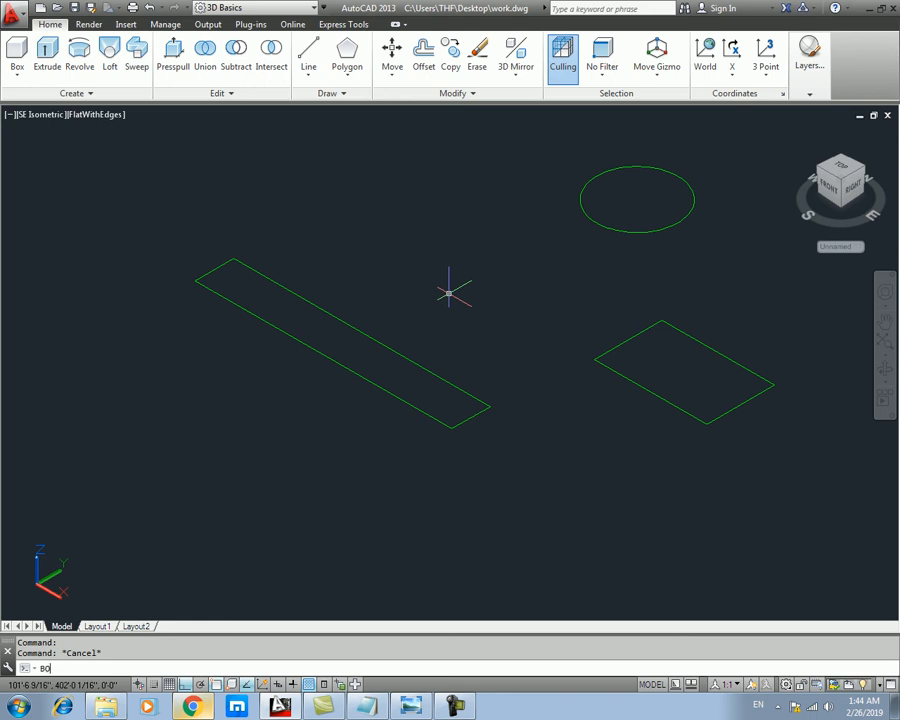
key(Return)
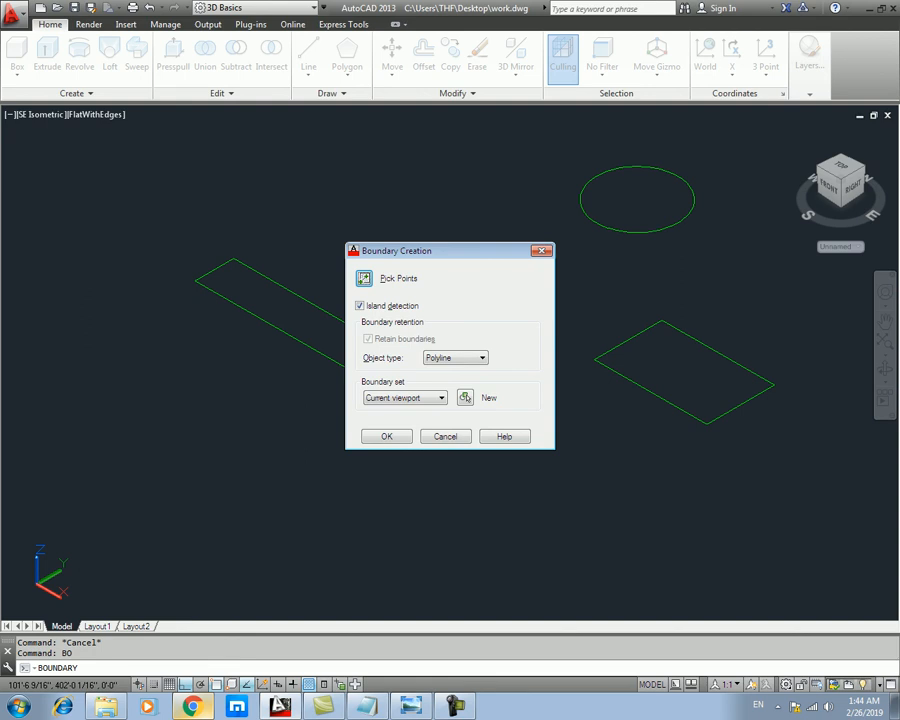
click(364, 278)
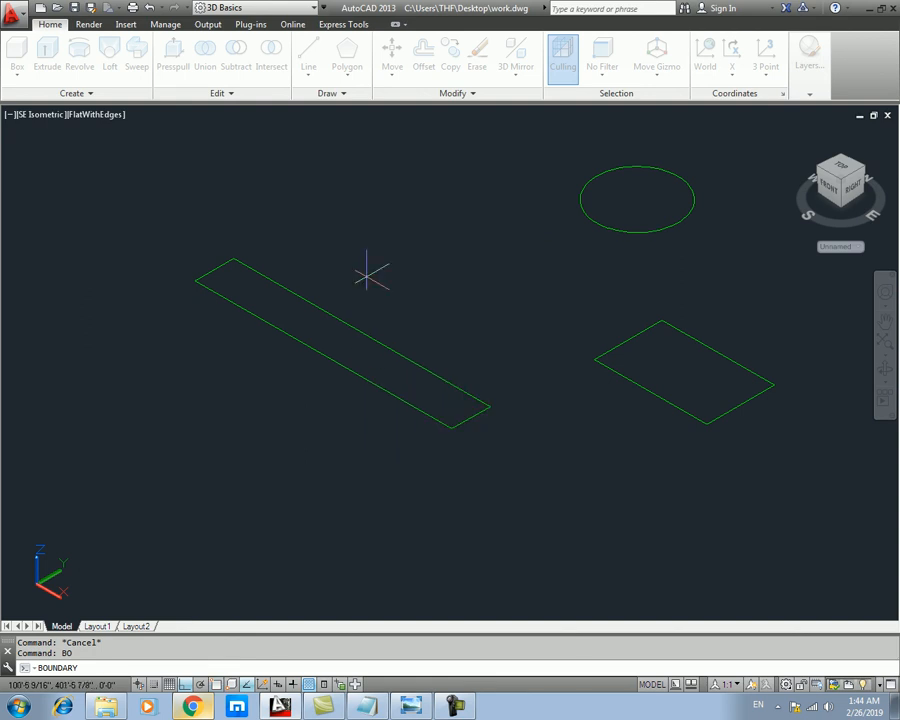
scroll(350, 340, up, 3)
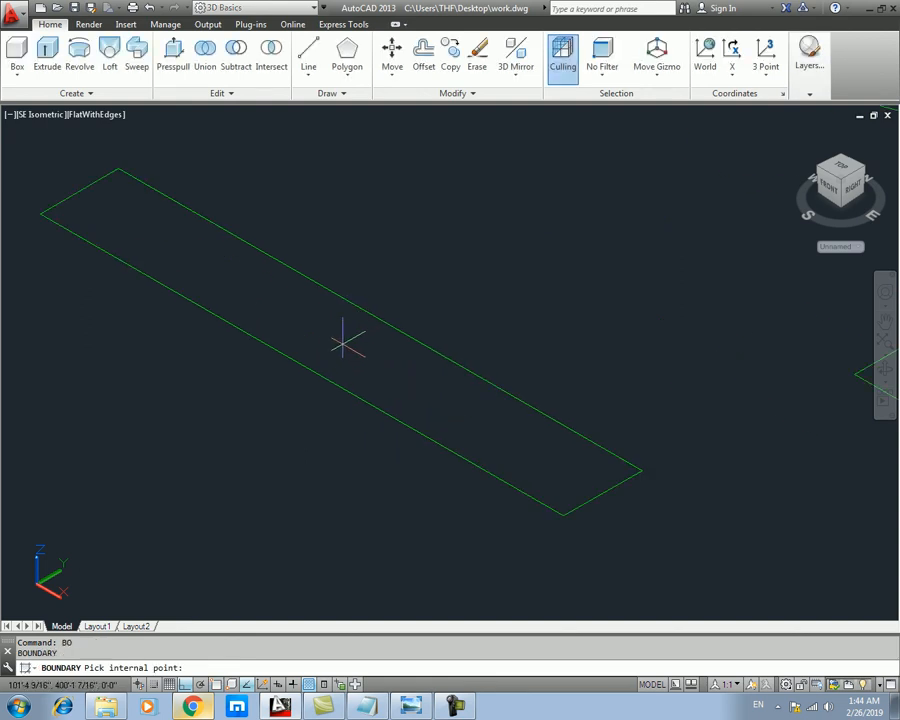
middle_drag(350, 350, 120, 167)
middle_drag(172, 207, 285, 337)
scroll(172, 207, down, 3)
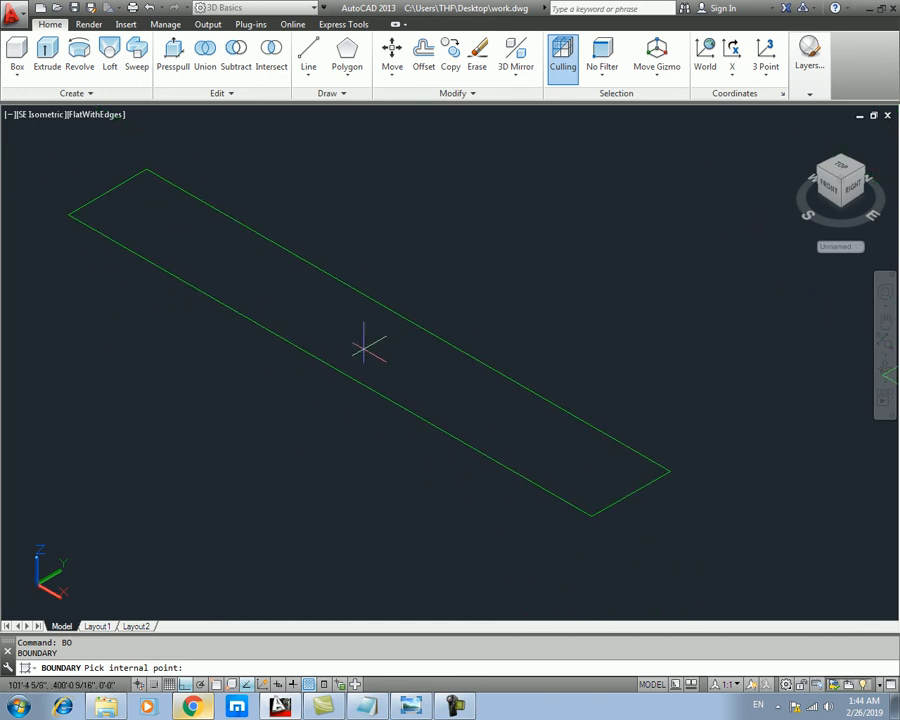
click(366, 348)
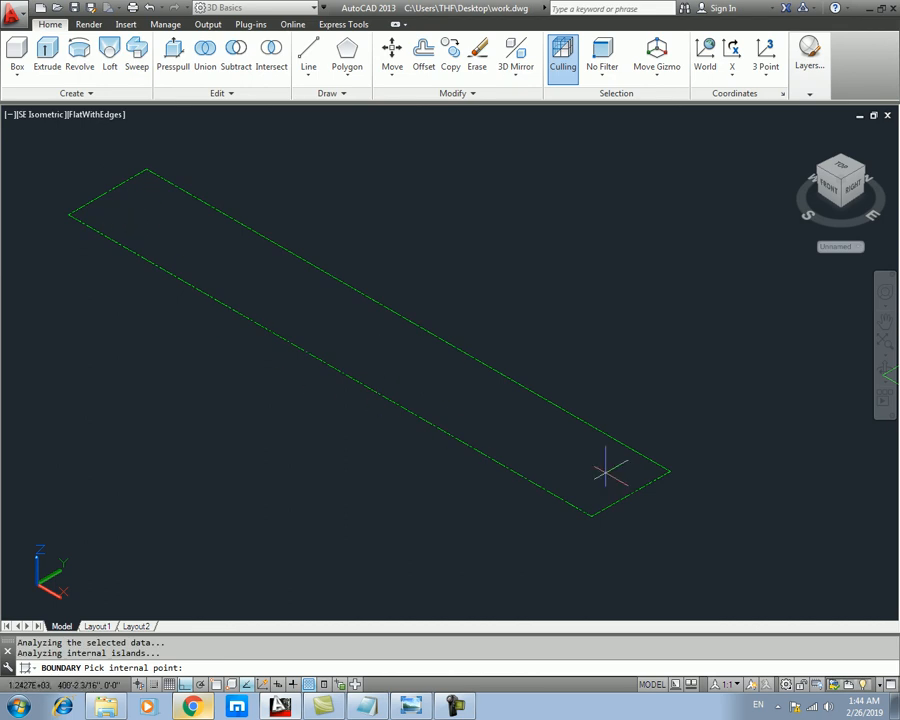
key(Return)
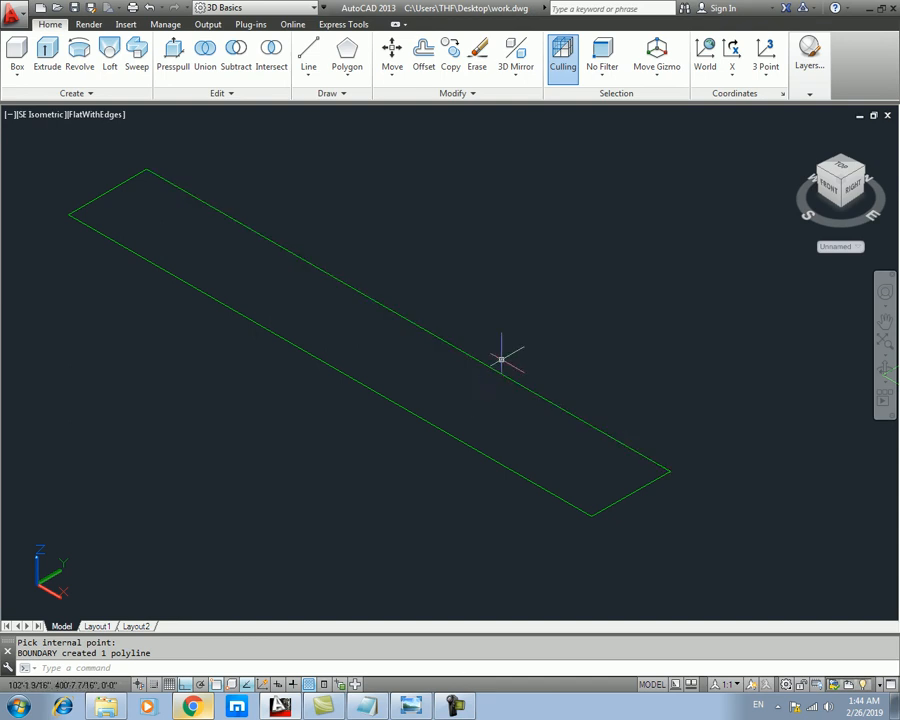
- Erase the original long separate lines that lie over the thin rectangle's boundary polyline
middle_drag(474, 394, 526, 386)
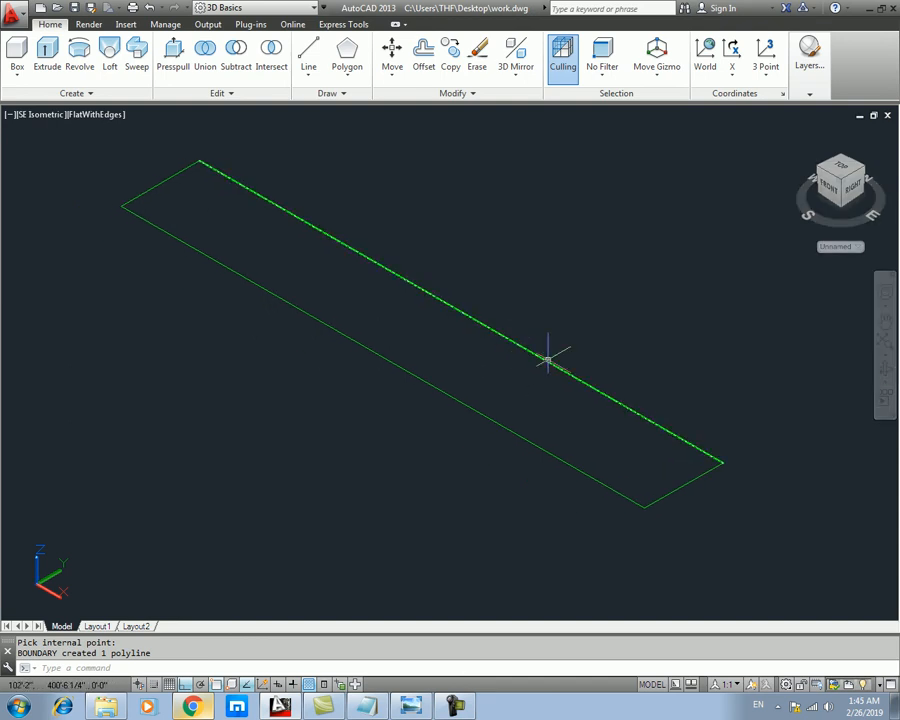
click(546, 358)
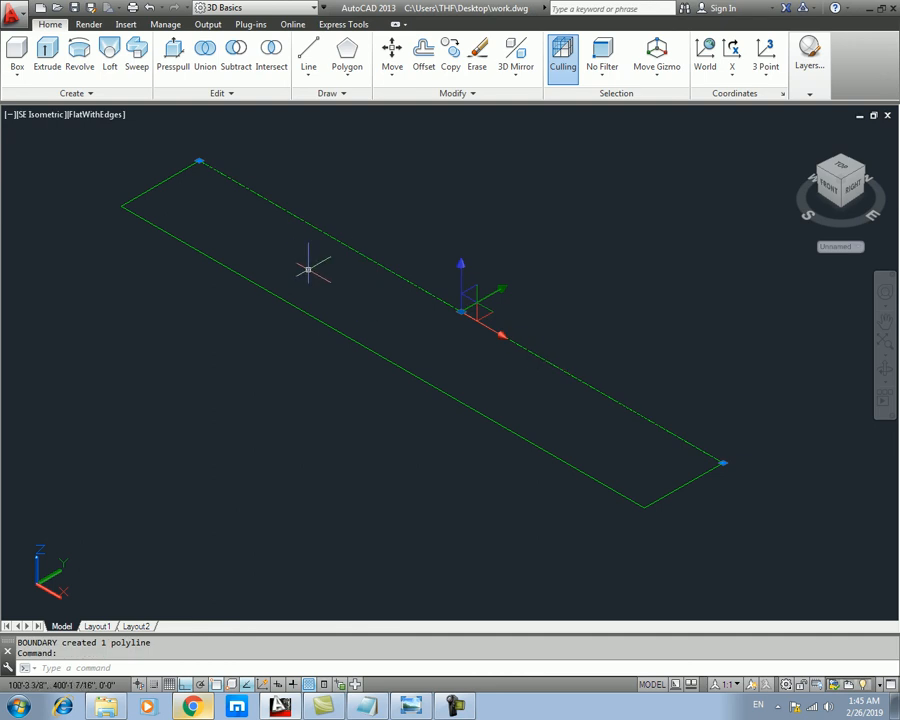
key(Delete)
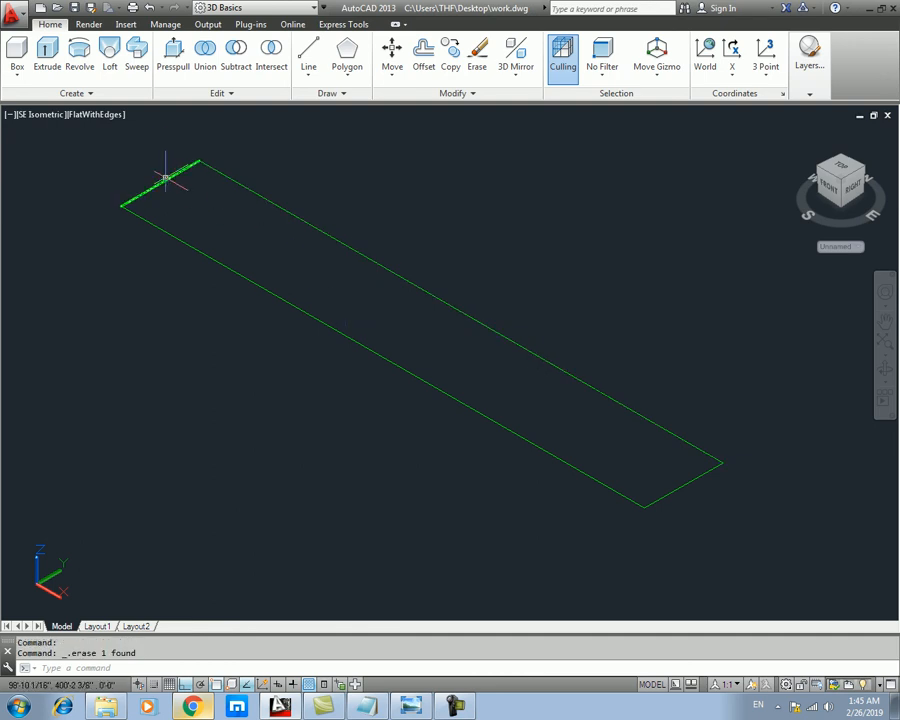
click(180, 240)
key(Delete)
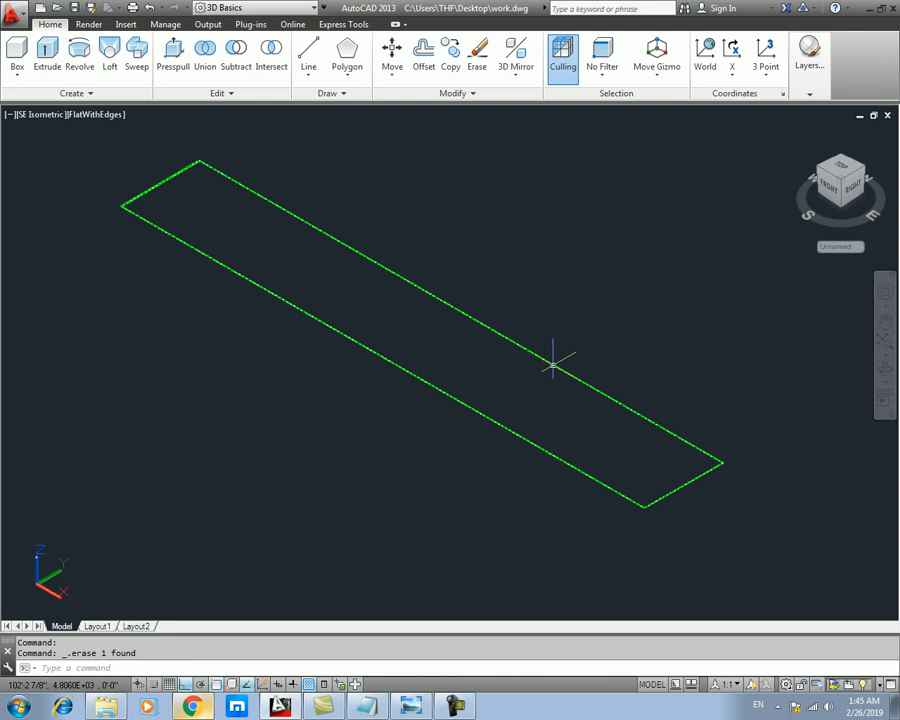
- Extrude the thin boundary polyline upward into a solid box, setting its height freehand
scroll(553, 366, down, 2)
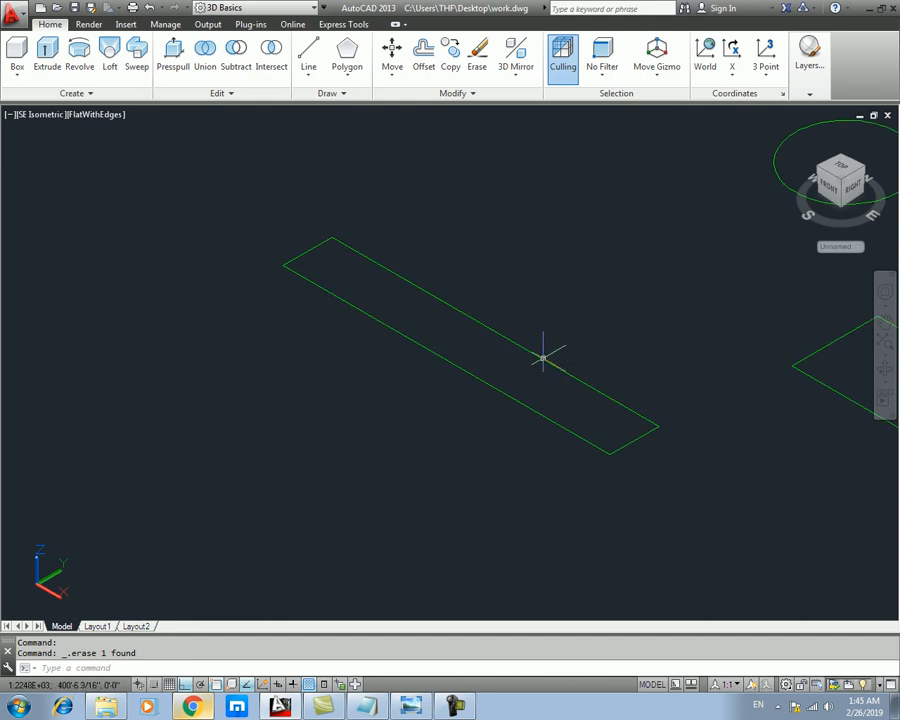
key(Escape)
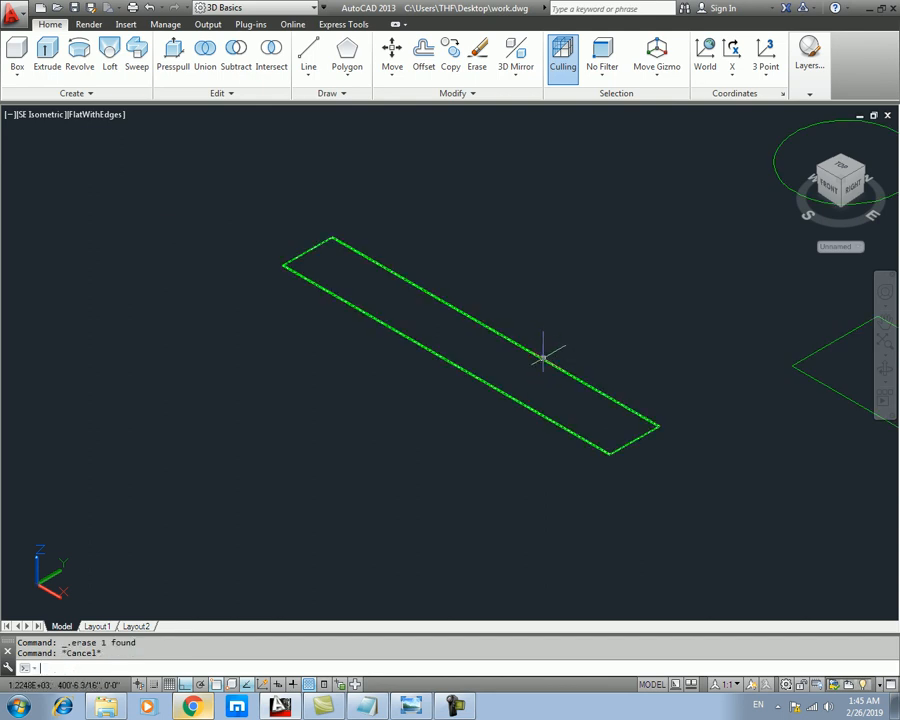
text(ext)
key(Return)
click(546, 360)
key(Return)
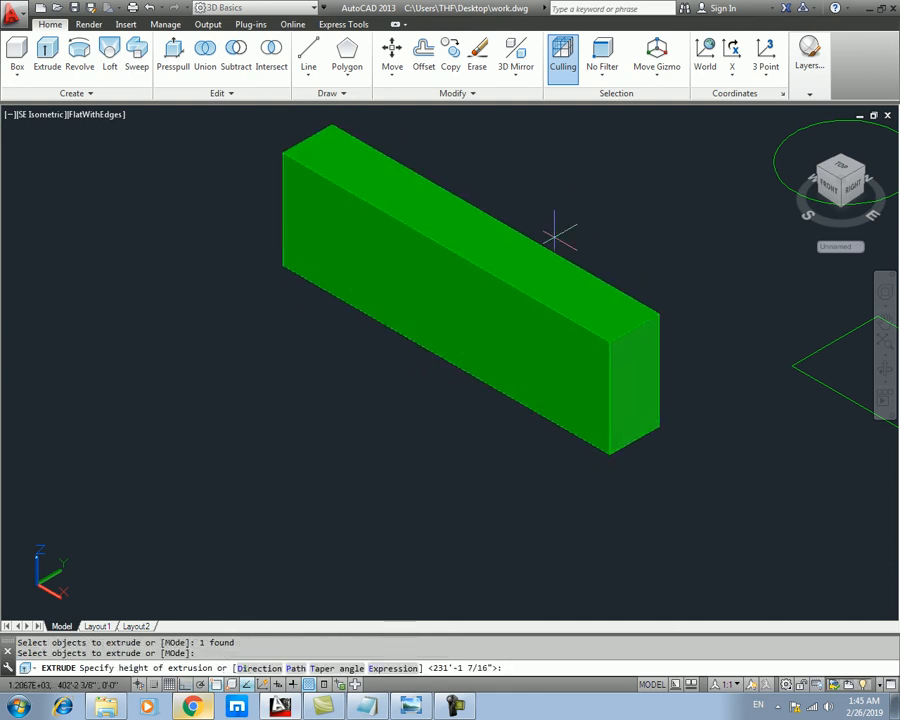
click(555, 240)
middle_drag(468, 242, 456, 299)
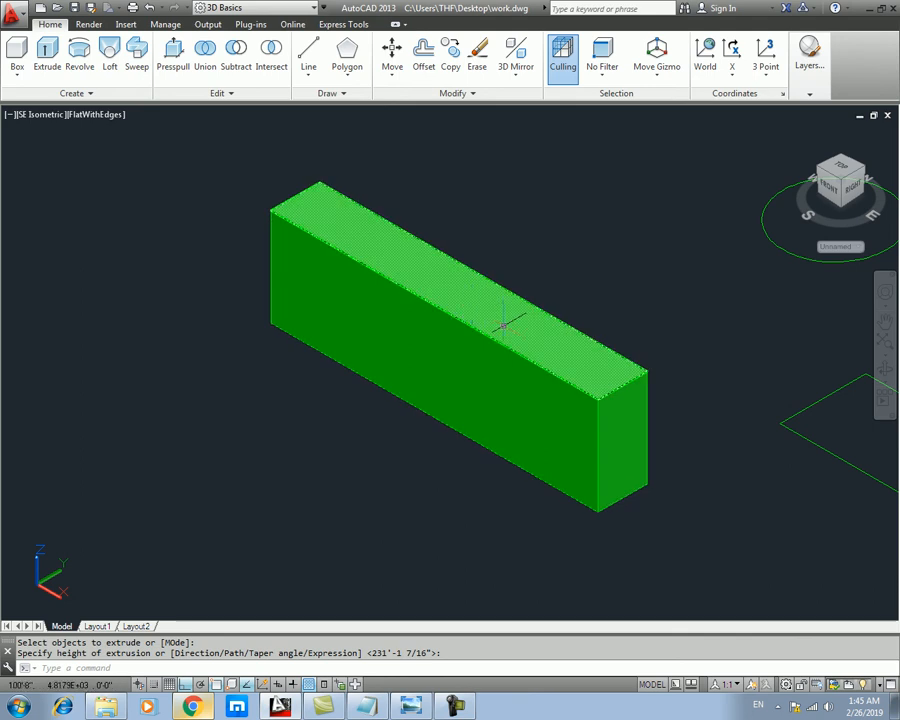
- Undo the boundary polyline's extrusion and the erasing of the original lines
key(ctrl+z)
key(ctrl+z)
key(Escape)
key(ctrl+z)
key(ctrl+z)
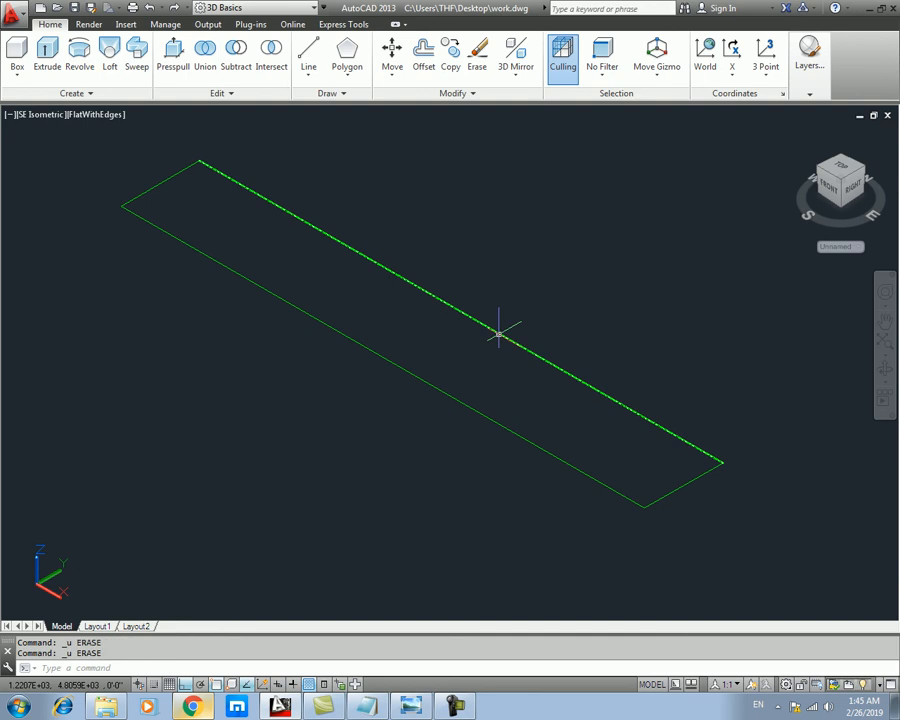
- Undo the earlier commands until only the thin rectangle's original separate lines remain, including the boundary polyline, rectangle and circle
key(ctrl+z)
middle_drag(341, 319, 493, 288)
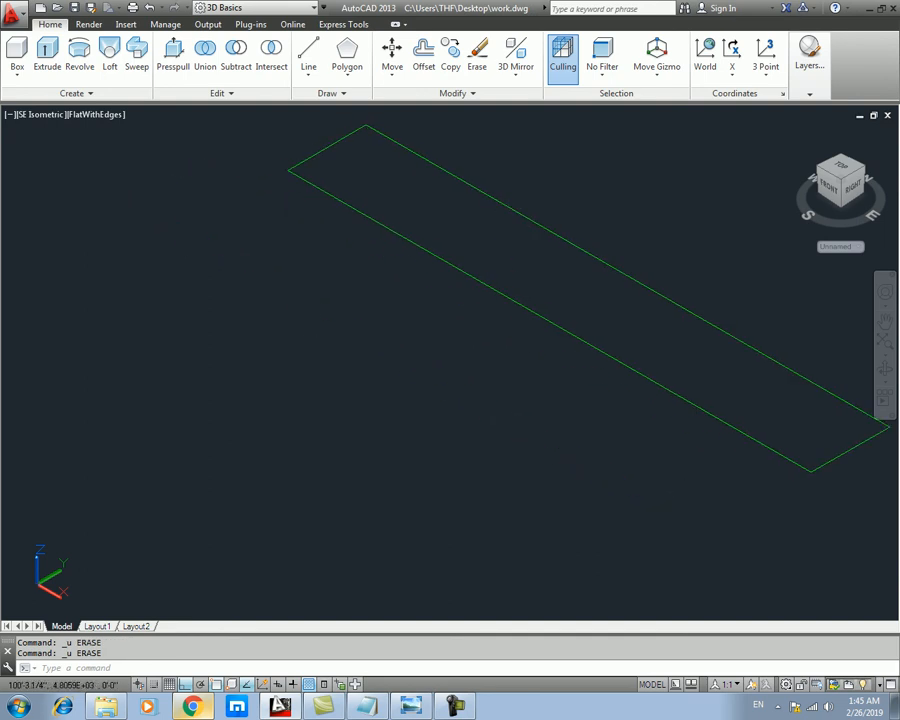
key(ctrl+z)
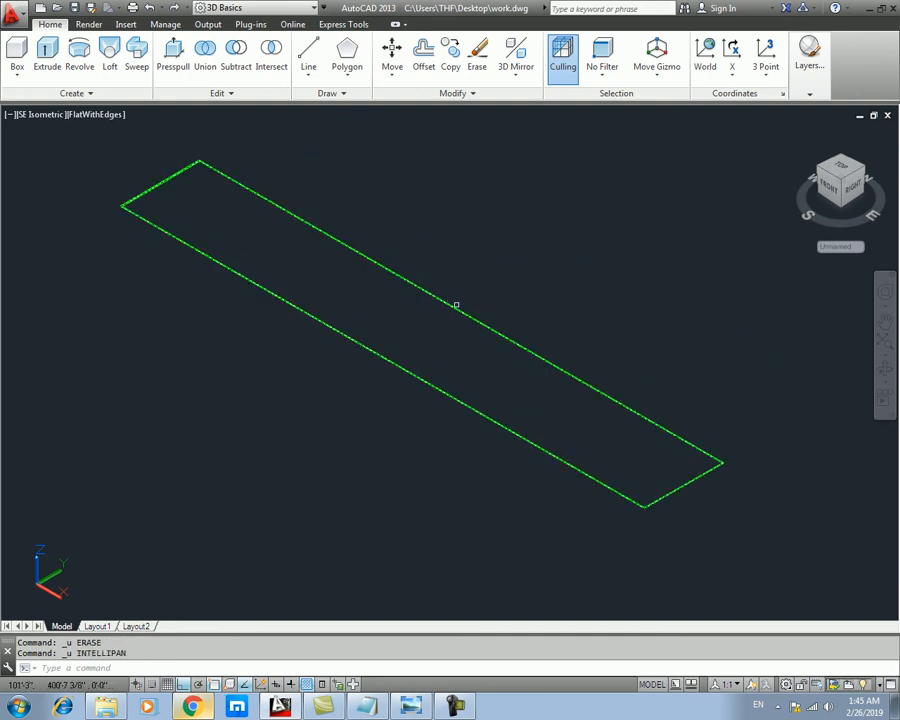
key(ctrl+z)
key(ctrl+z)
key(ctrl+z)
key(ctrl+z)
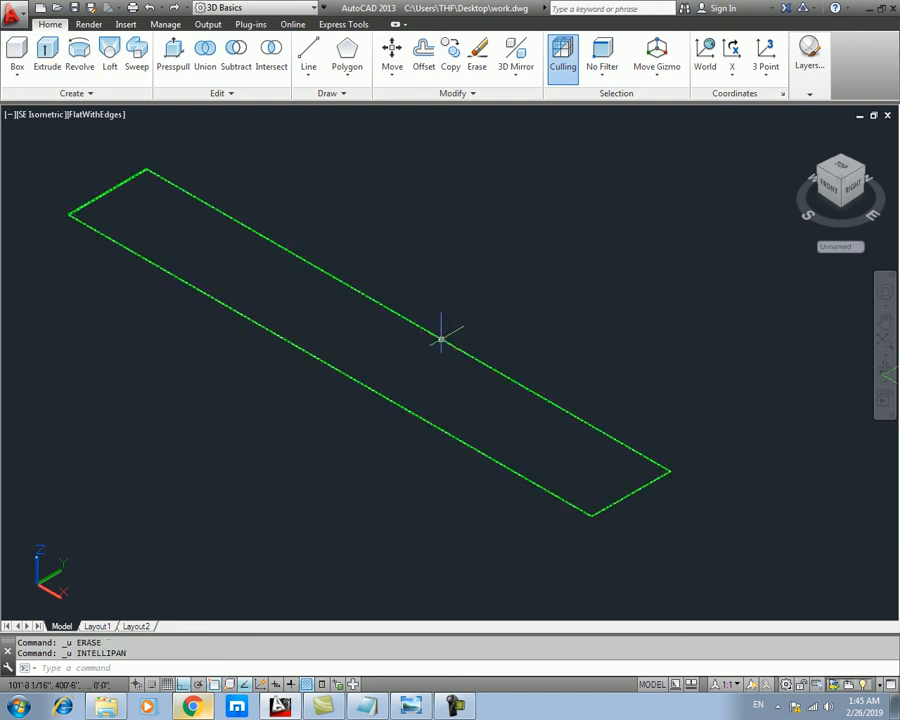
key(ctrl+z)
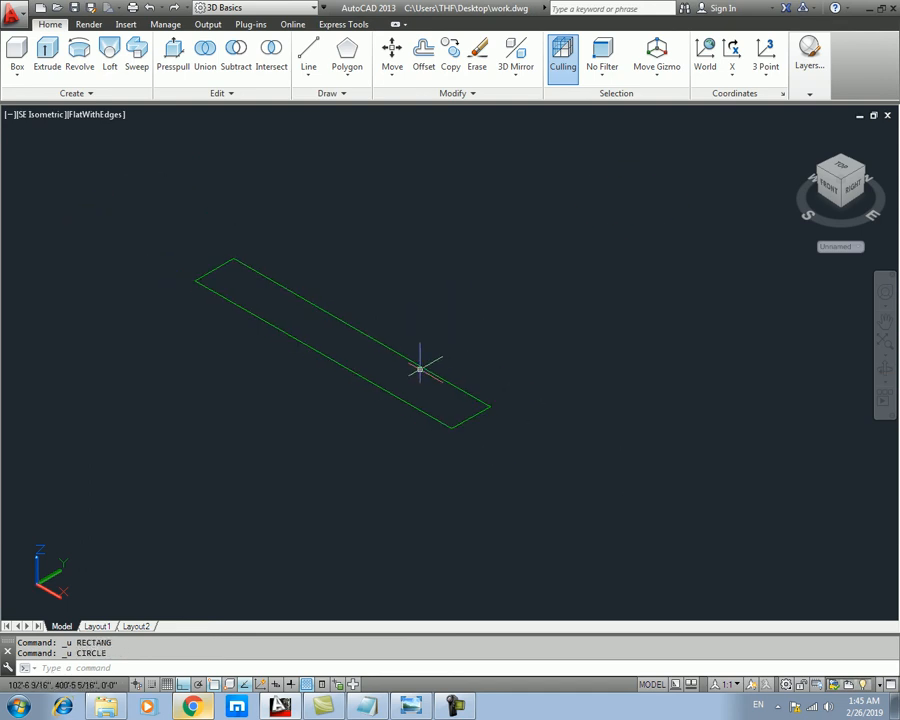
- Convert the thin rectangle's four separate lines into a single region
middle_drag(388, 391, 458, 359)
scroll(454, 300, up, 4)
middle_drag(366, 345, 426, 403)
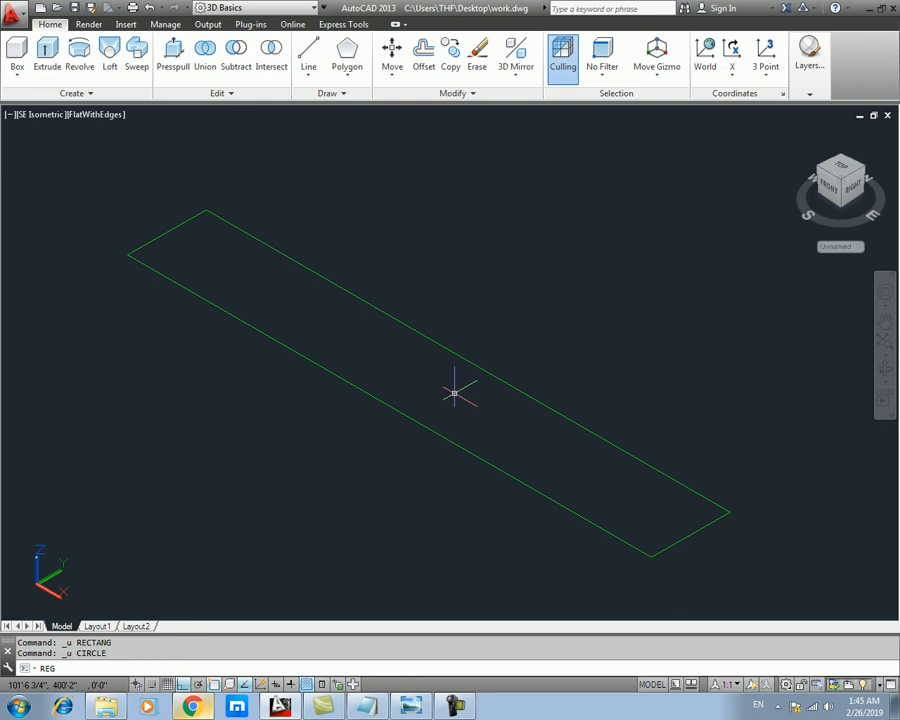
key(Return)
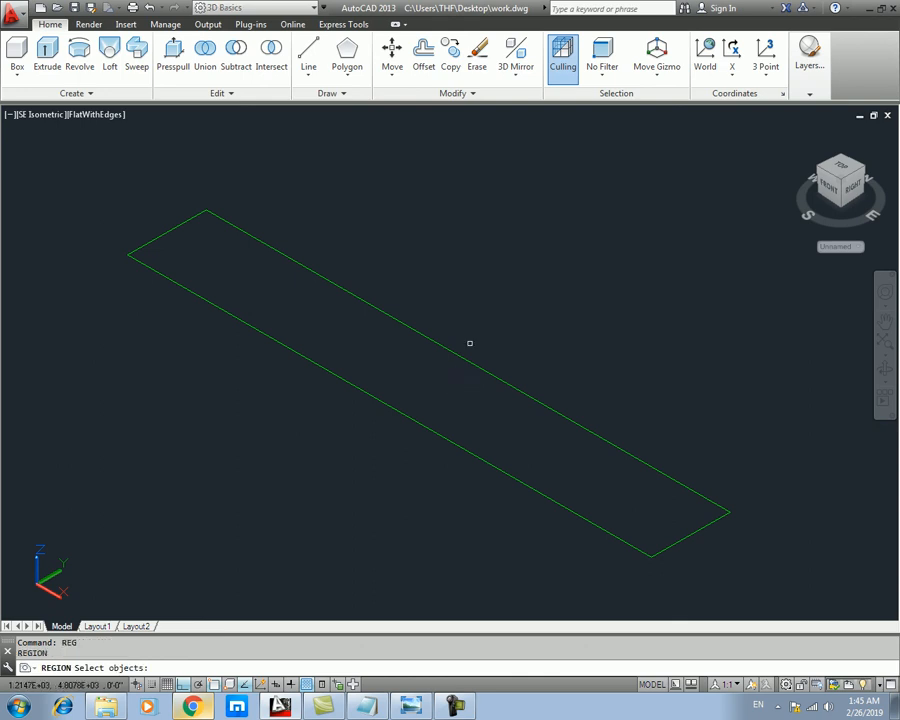
middle_drag(490, 376, 526, 300)
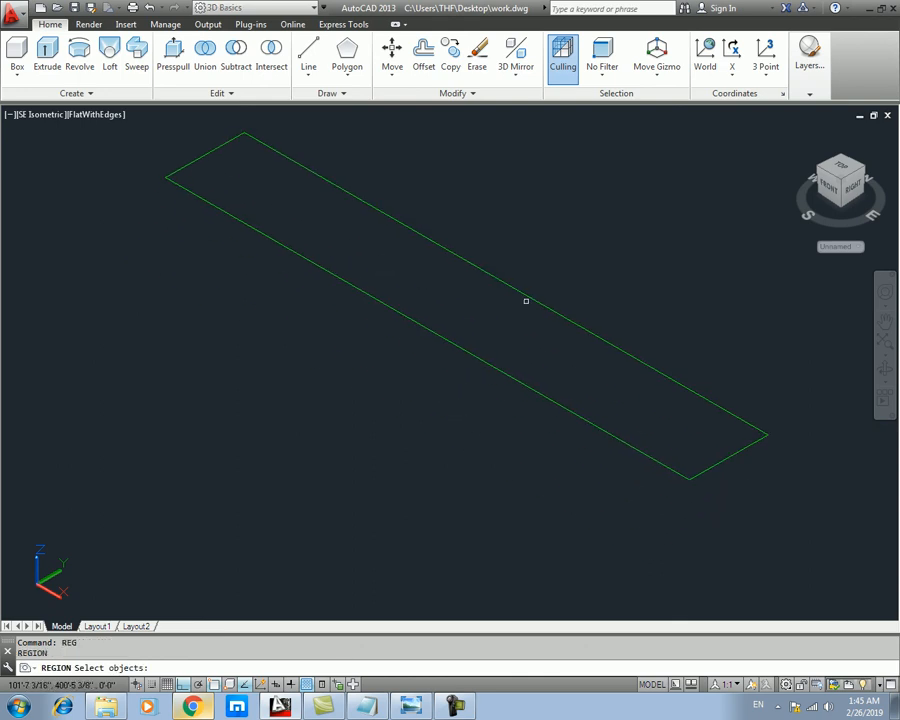
scroll(690, 290, down, 2)
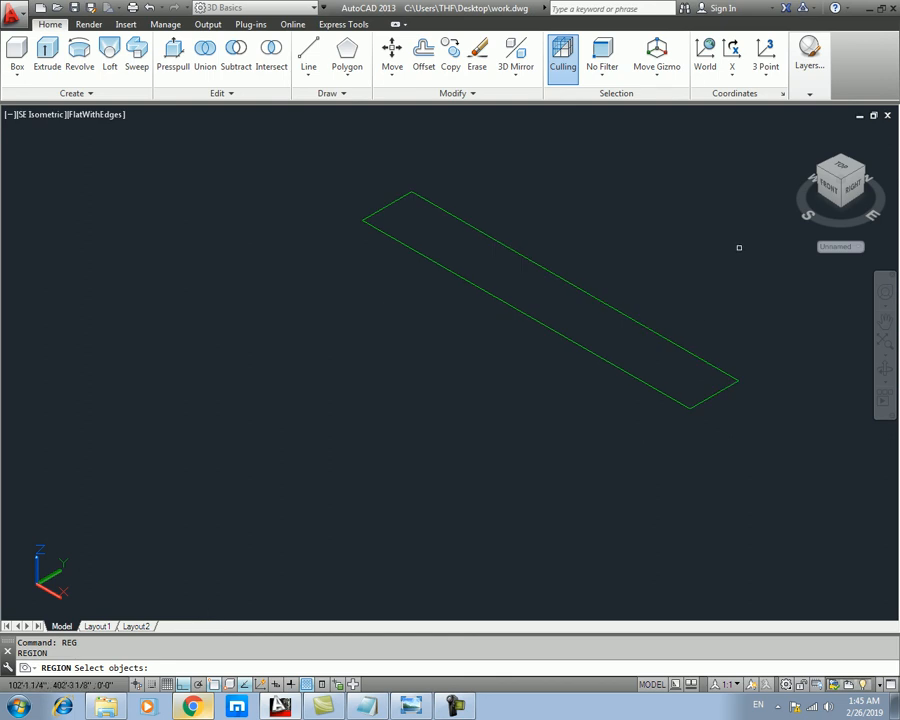
click(782, 190)
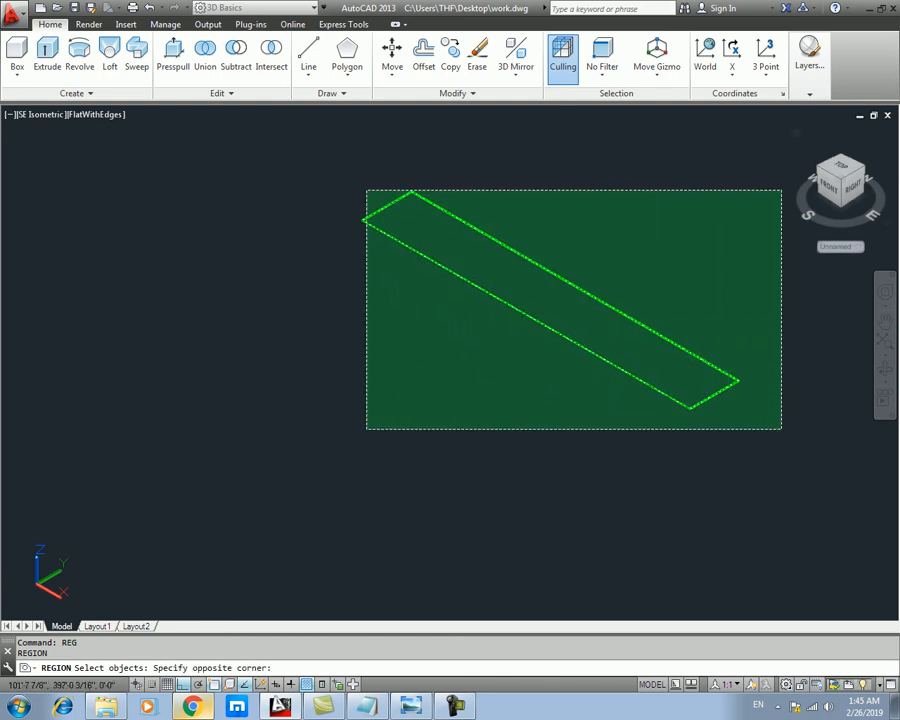
click(355, 429)
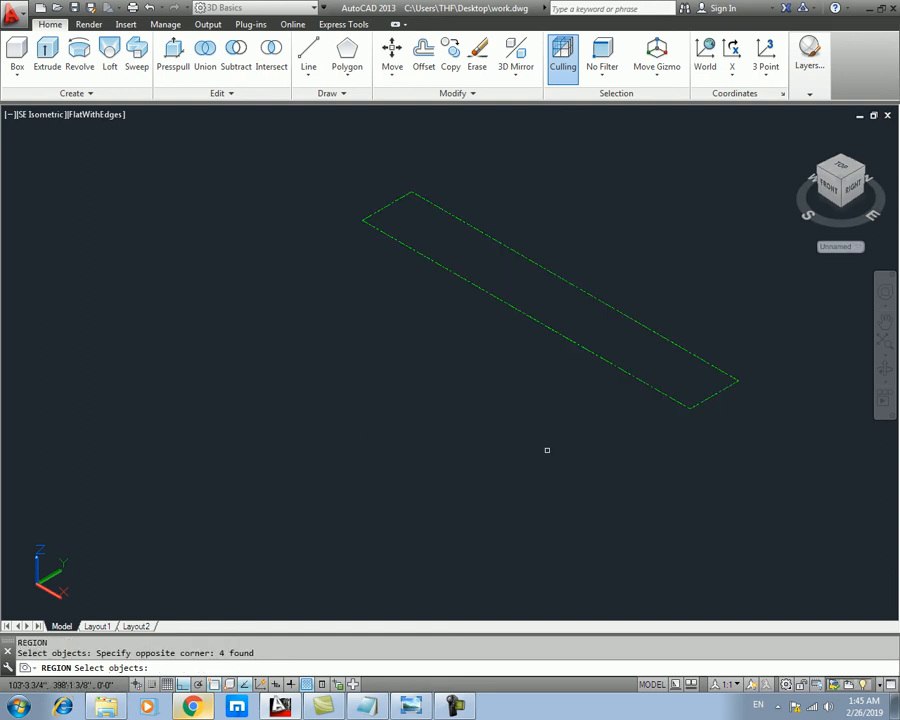
key(Return)
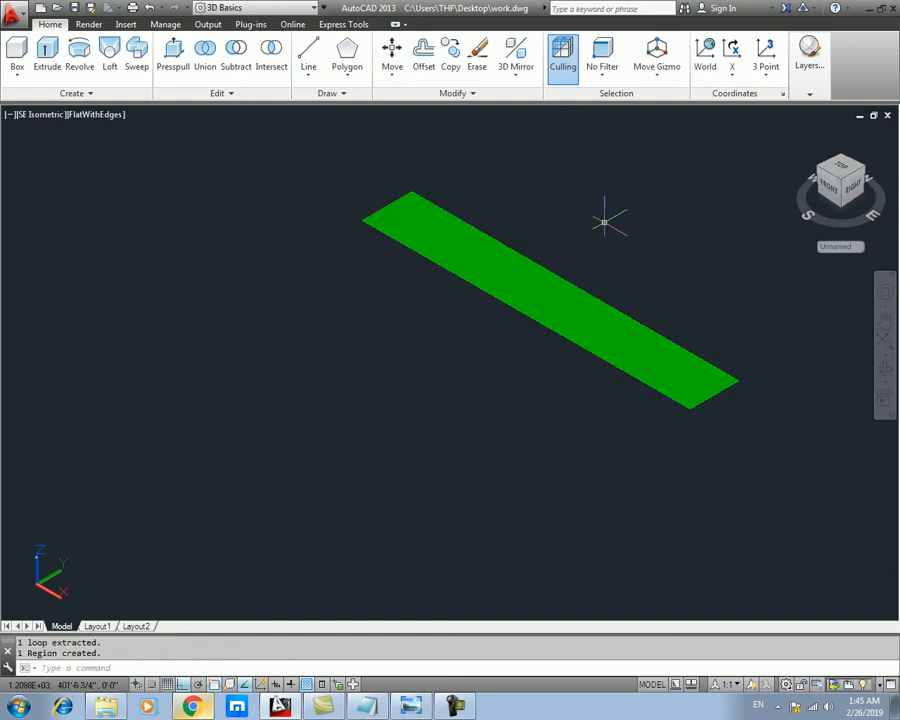
- Extrude the thin rectangular region upward into a solid box about 1'-1 7/8" high
middle_drag(615, 193, 528, 308)
scroll(404, 410, up, 3)
scroll(410, 370, down, 2)
middle_drag(452, 410, 397, 372)
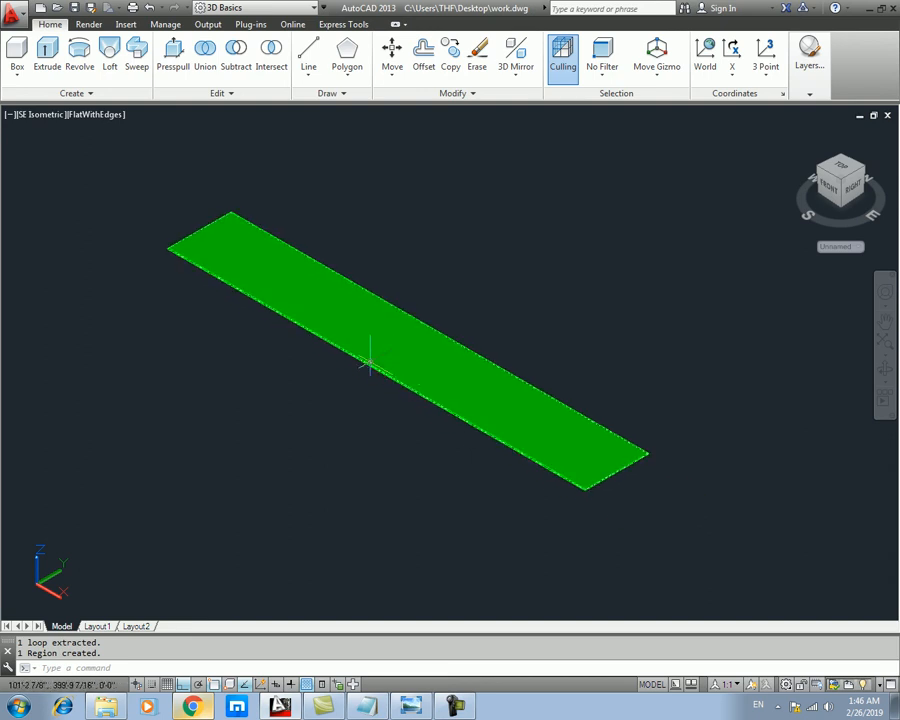
key(Return)
click(369, 363)
key(Return)
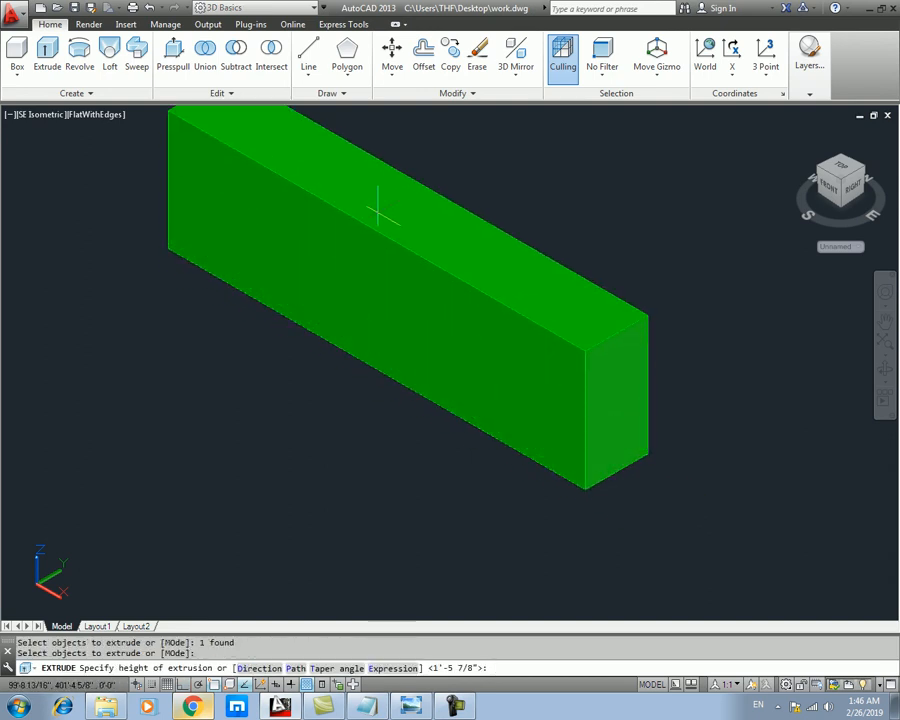
click(390, 245)
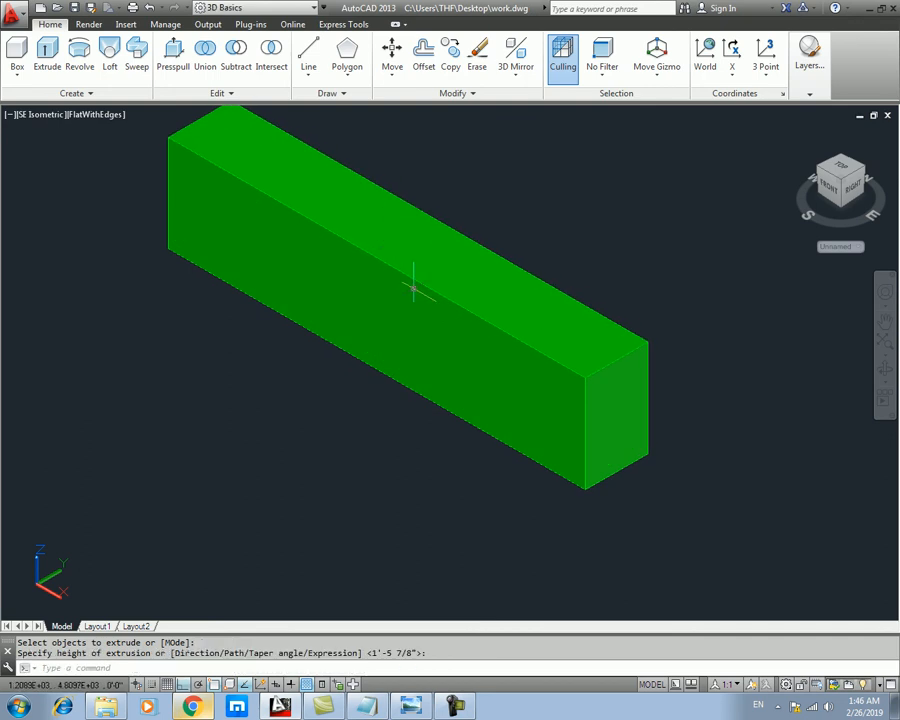
middle_drag(406, 274, 377, 400)
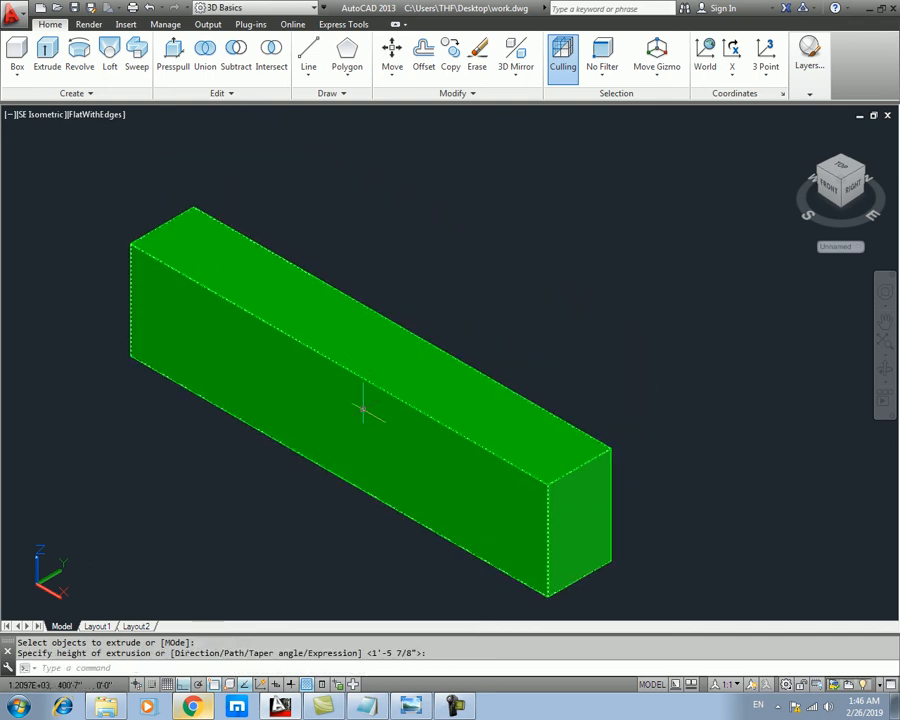
middle_drag(449, 461, 494, 383)
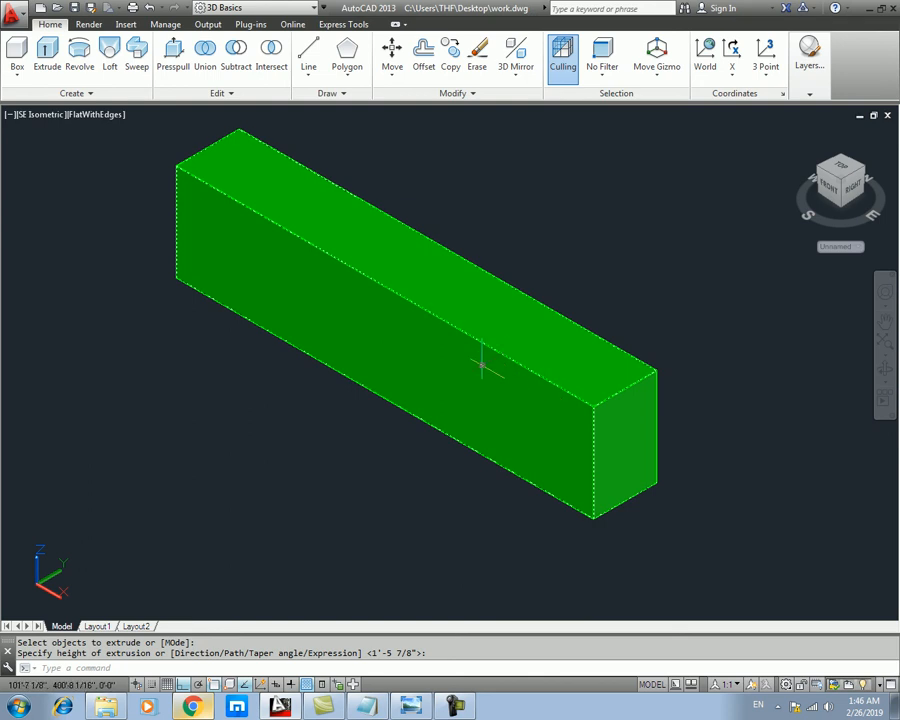
key(Escape)
- Draw a freehand circle in the empty area behind the long box
middle_drag(484, 327, 596, 348)
scroll(305, 410, down, 4)
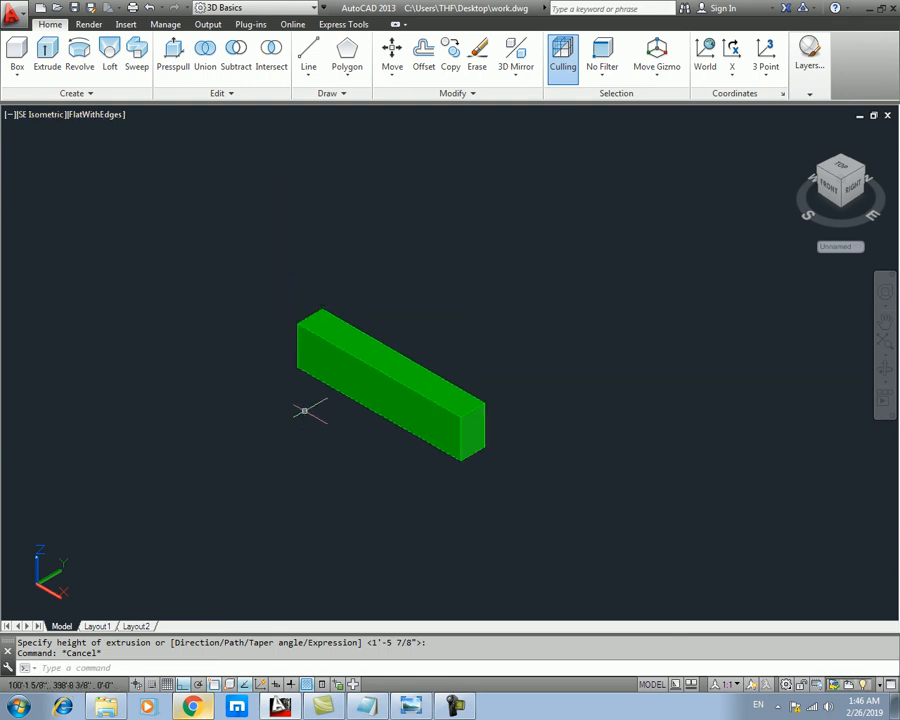
text(c)
key(Return)
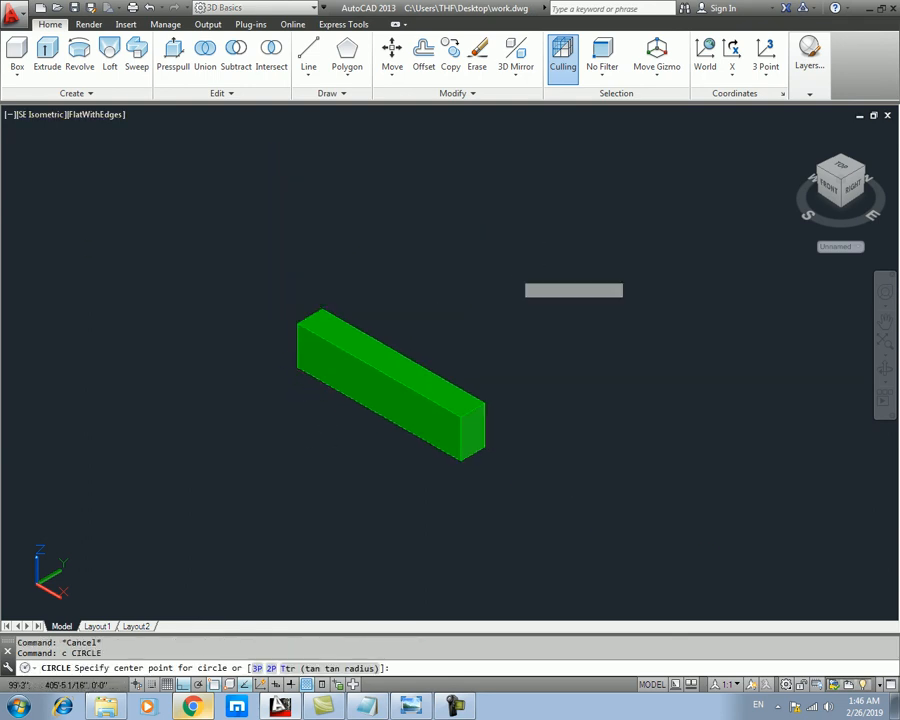
click(518, 254)
- Extrude the new circle upward into a solid cylinder, setting its height freehand
text(ext)
key(Return)
click(496, 298)
key(Return)
middle_drag(491, 165, 470, 270)
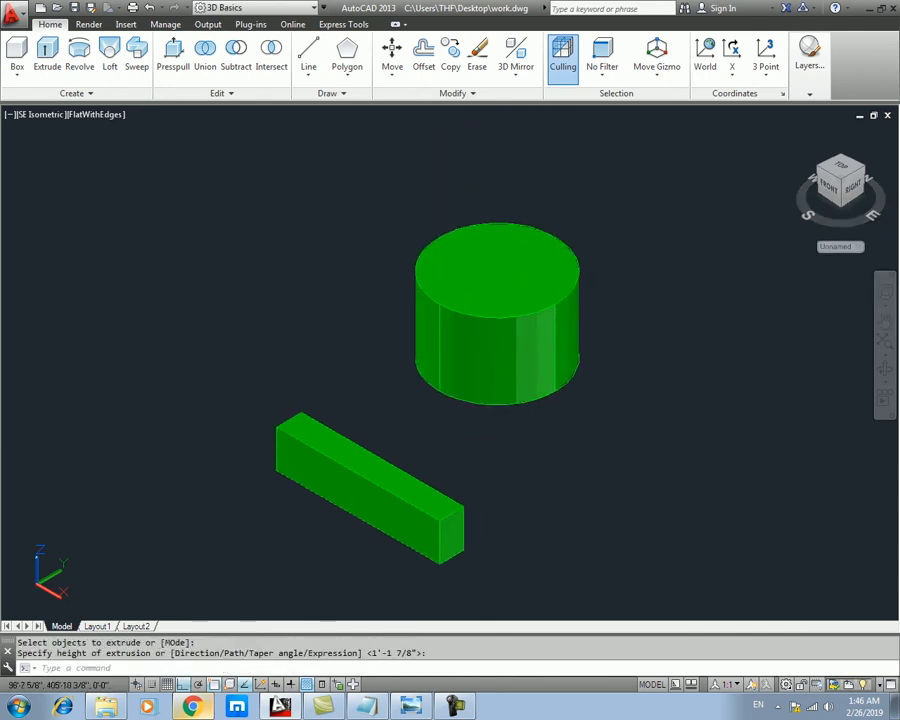
- Examine up close how the cylinder's curved side and edges are displayed in the current visual style
click(450, 273)
click(450, 308)
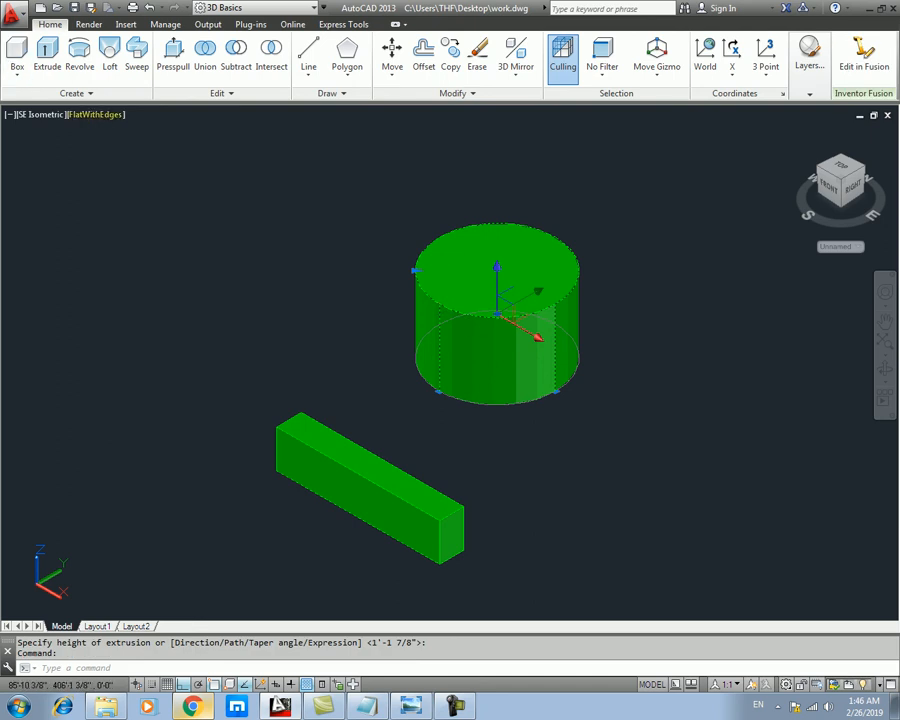
key(Escape)
scroll(520, 345, up, 3)
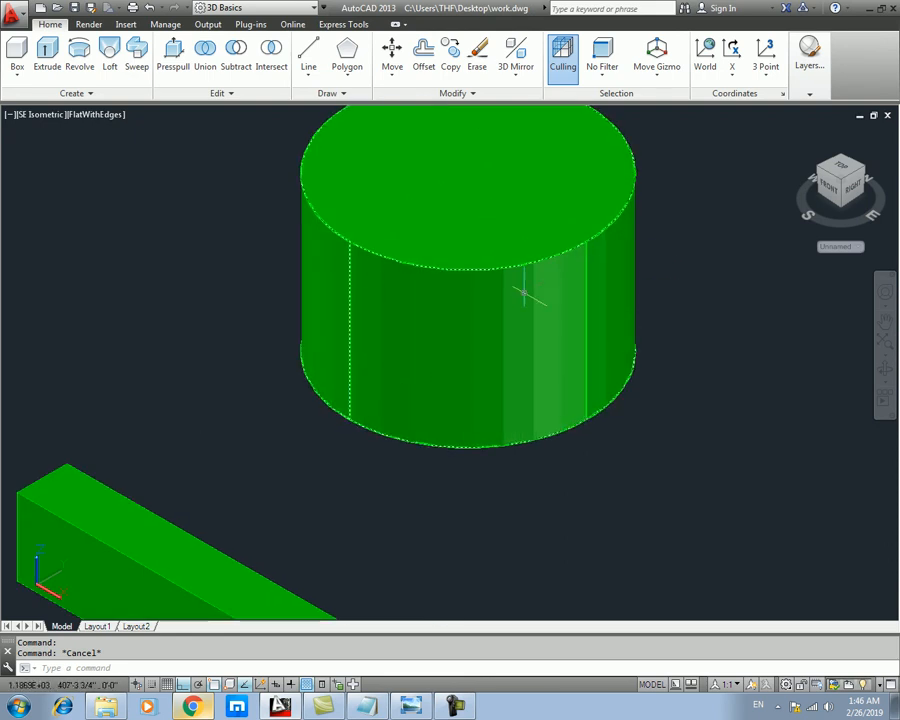
scroll(476, 313, up, 4)
scroll(338, 311, down, 5)
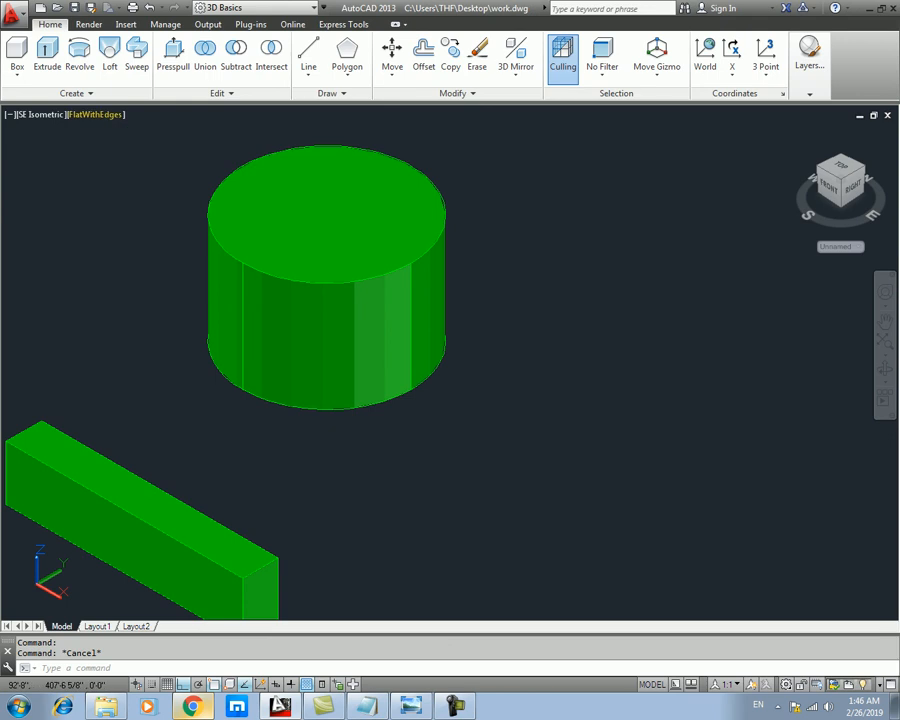
click(321, 280)
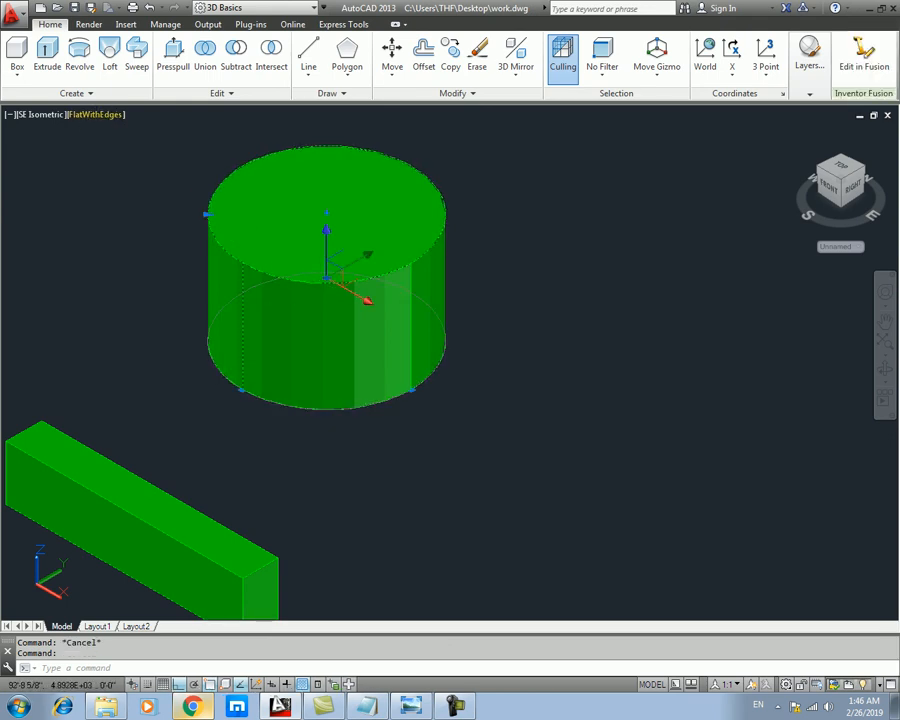
- Switch the viewport to the 2D Wireframe visual style and view both solids
click(96, 114)
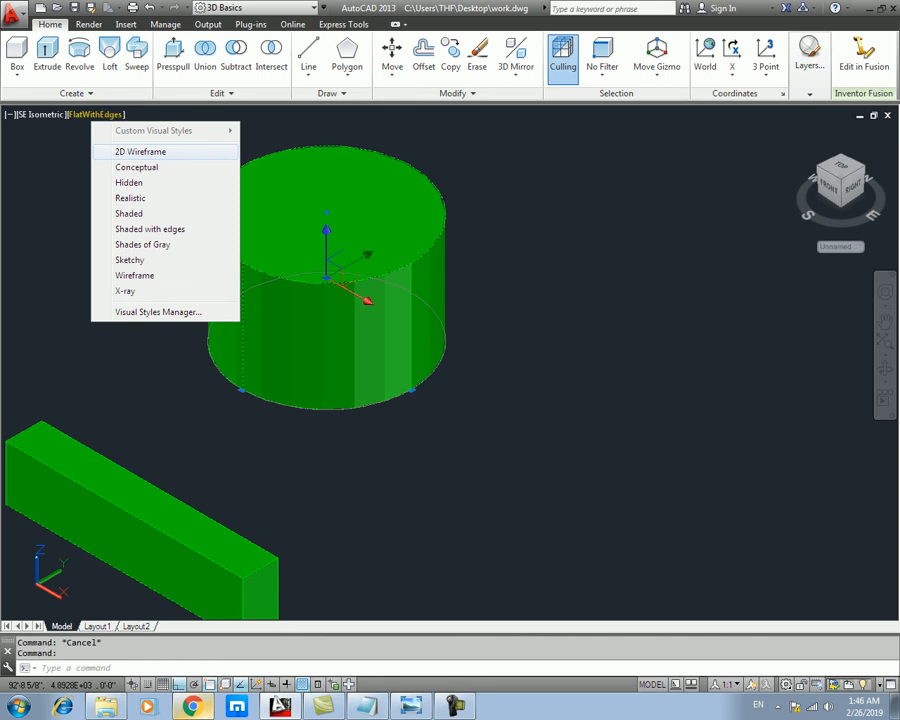
click(140, 151)
middle_drag(340, 301, 450, 330)
middle_drag(376, 363, 414, 309)
scroll(398, 336, down, 2)
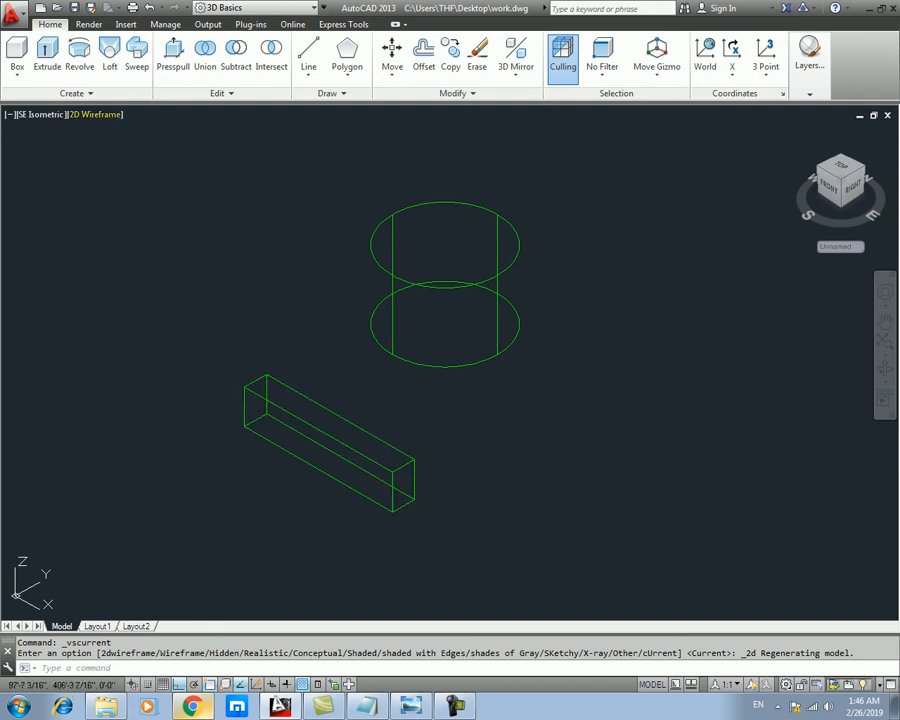
- Try the Conceptual and Hidden visual styles on the box and cylinder
click(96, 114)
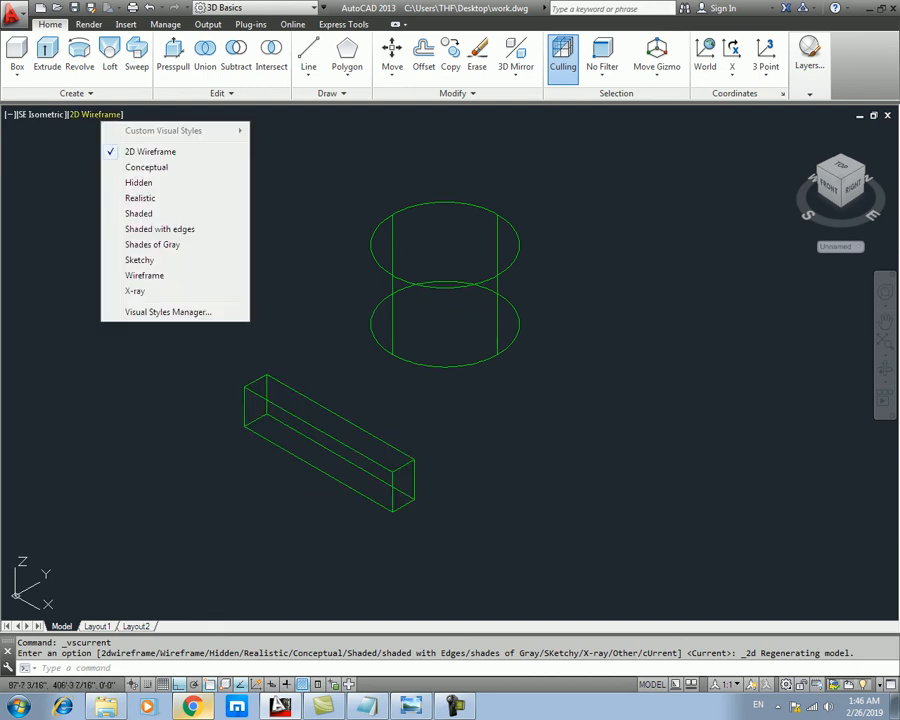
click(146, 167)
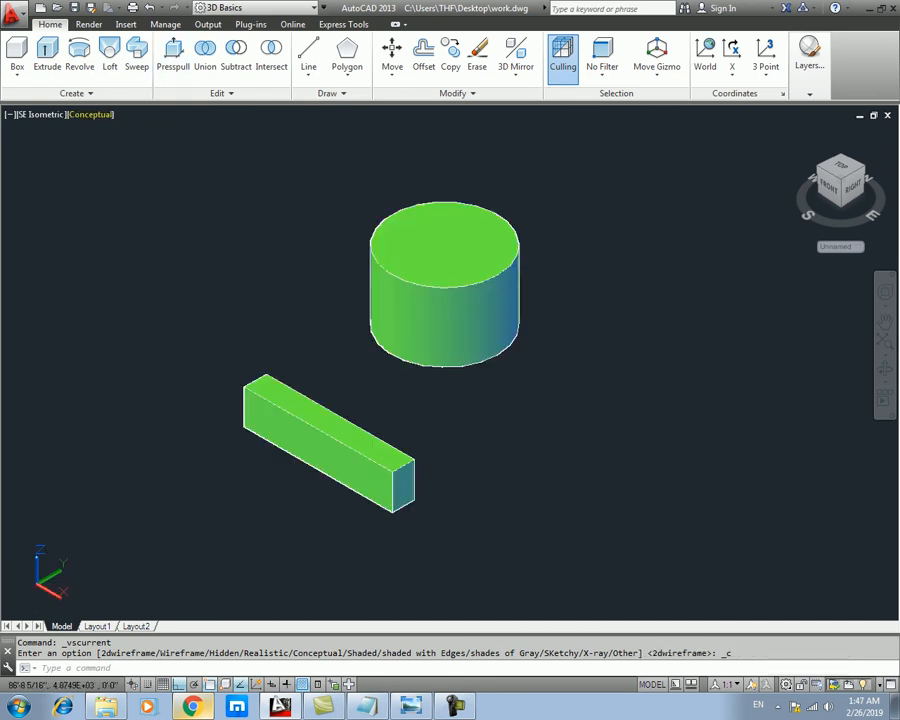
click(91, 114)
click(115, 182)
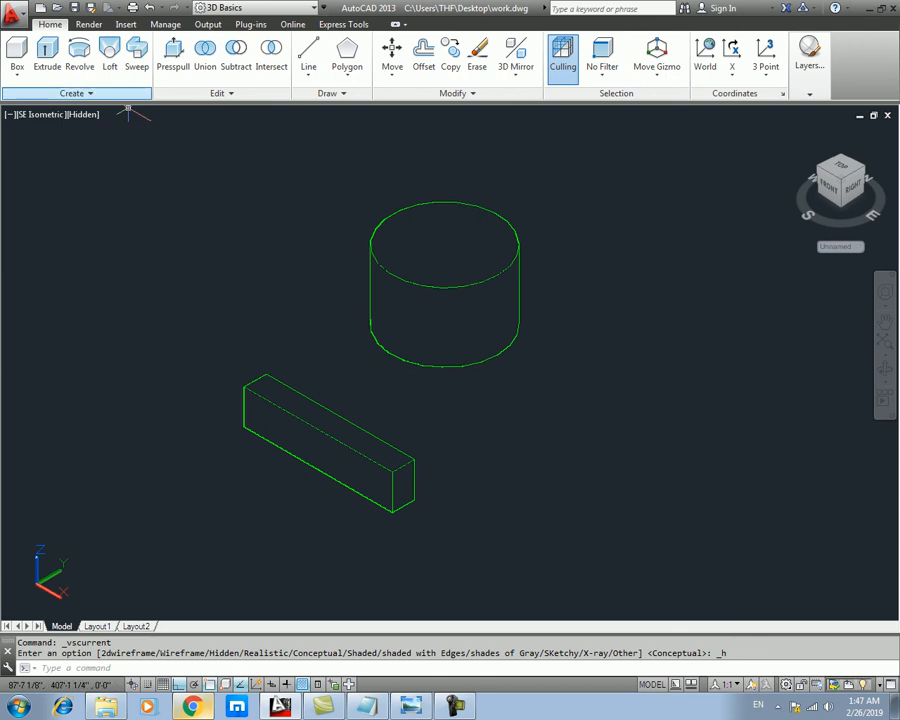
- Apply the Realistic visual style and look closely at the cylinder's side surface
click(84, 114)
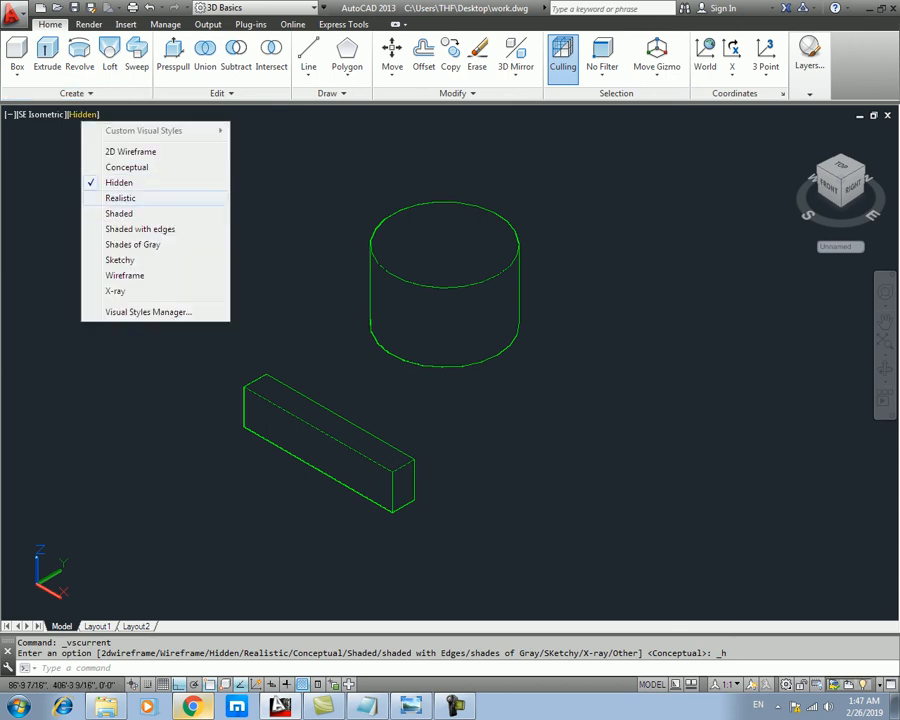
click(122, 198)
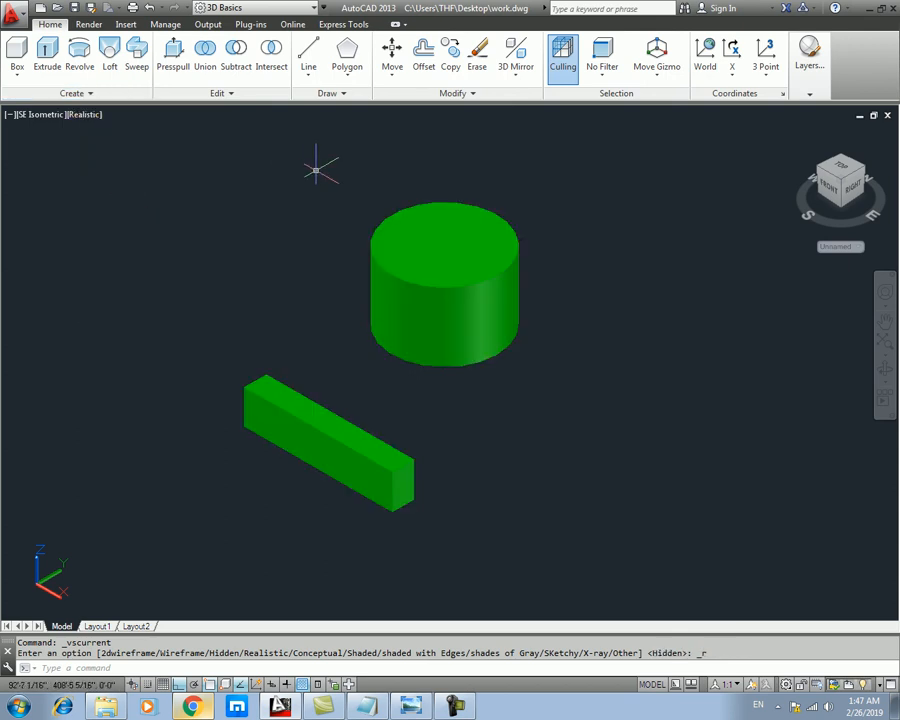
scroll(458, 300, up, 5)
scroll(376, 396, up, 2)
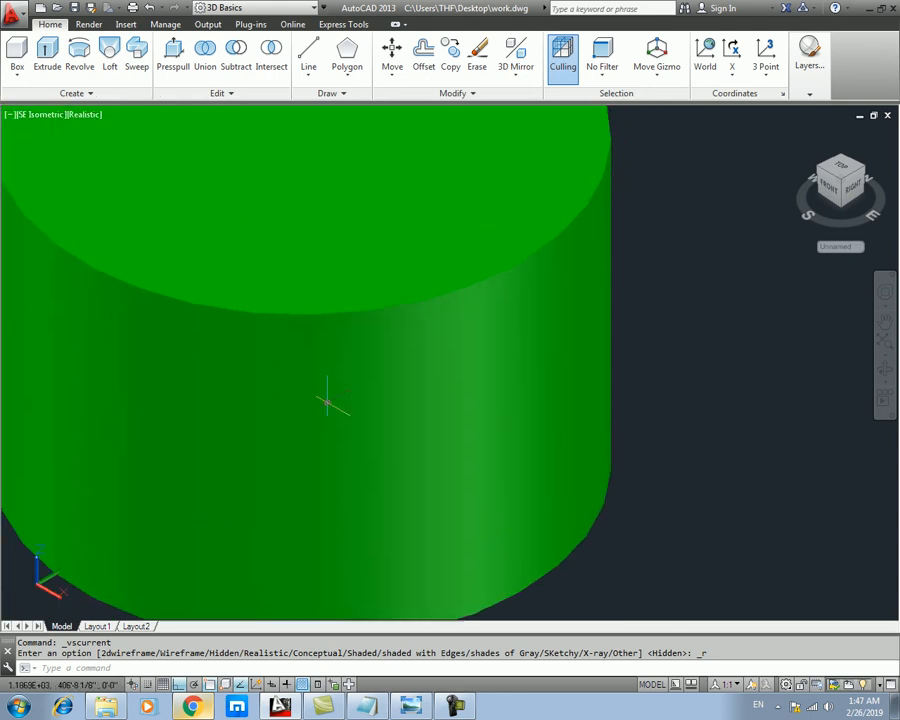
scroll(410, 390, down, 5)
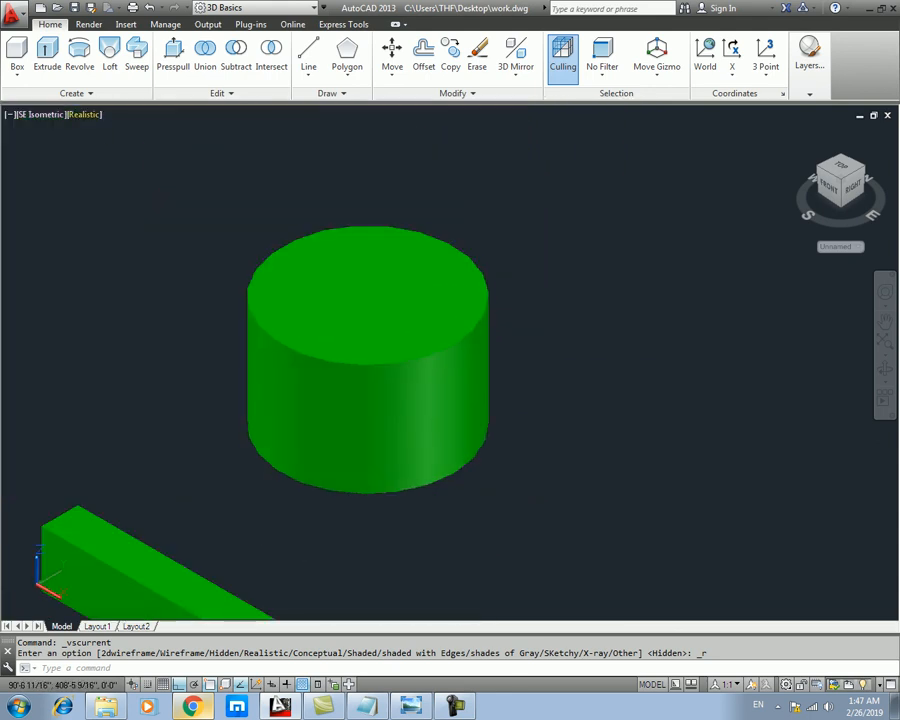
- Set the viewport's visual style to Shaded and inspect the cylinder's surface up close
click(85, 114)
click(107, 213)
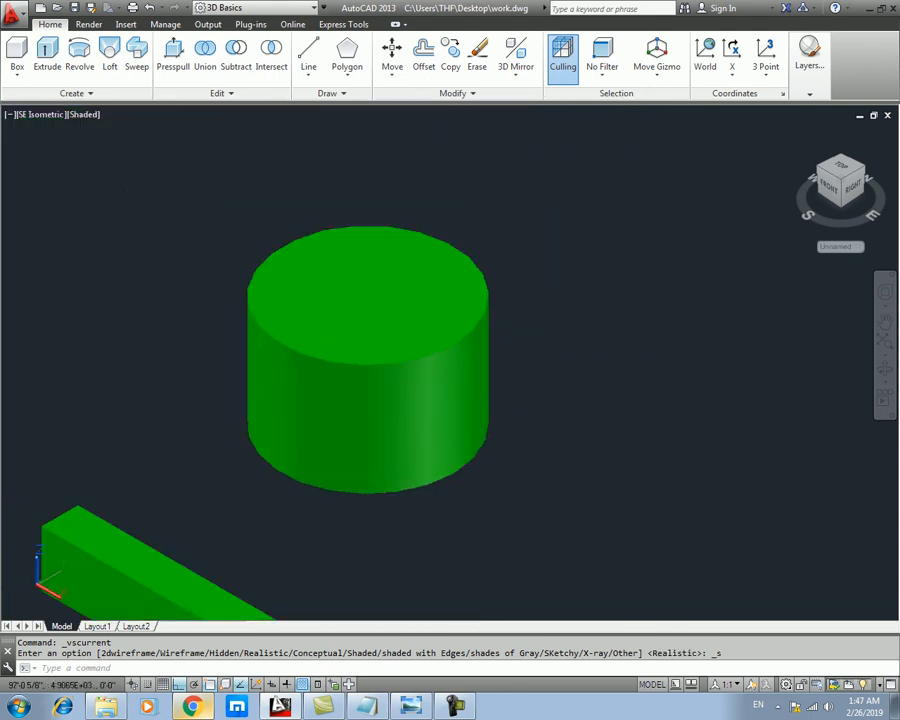
middle_drag(384, 419, 448, 349)
scroll(448, 349, up, 5)
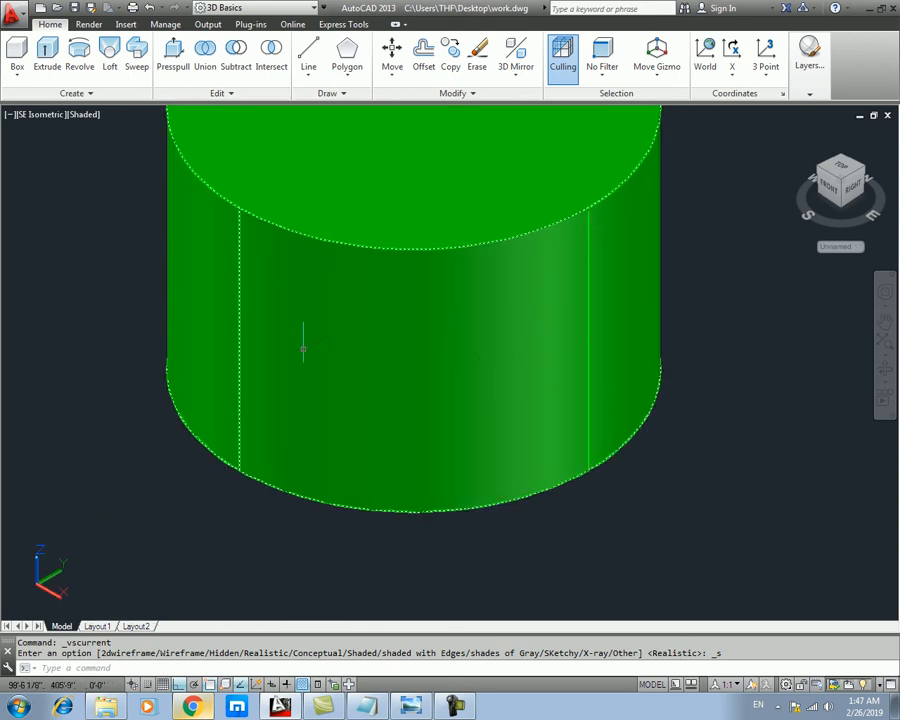
scroll(396, 285, down, 2)
scroll(396, 285, down, 3)
middle_drag(354, 322, 298, 432)
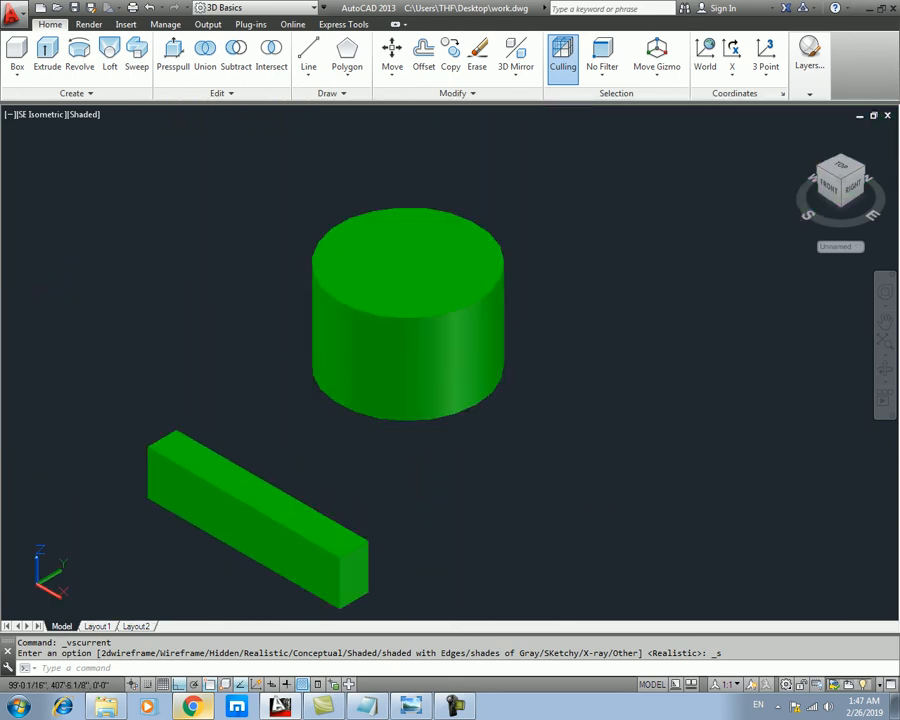
- Try the Shaded with edges and Shades of Gray visual styles on the box and cylinder
click(84, 114)
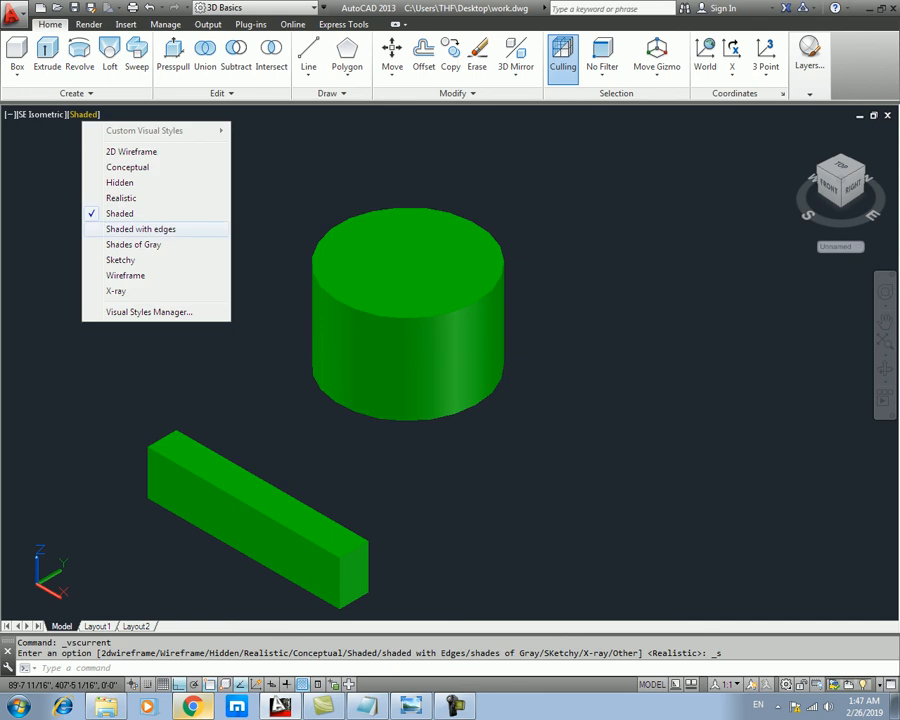
click(140, 229)
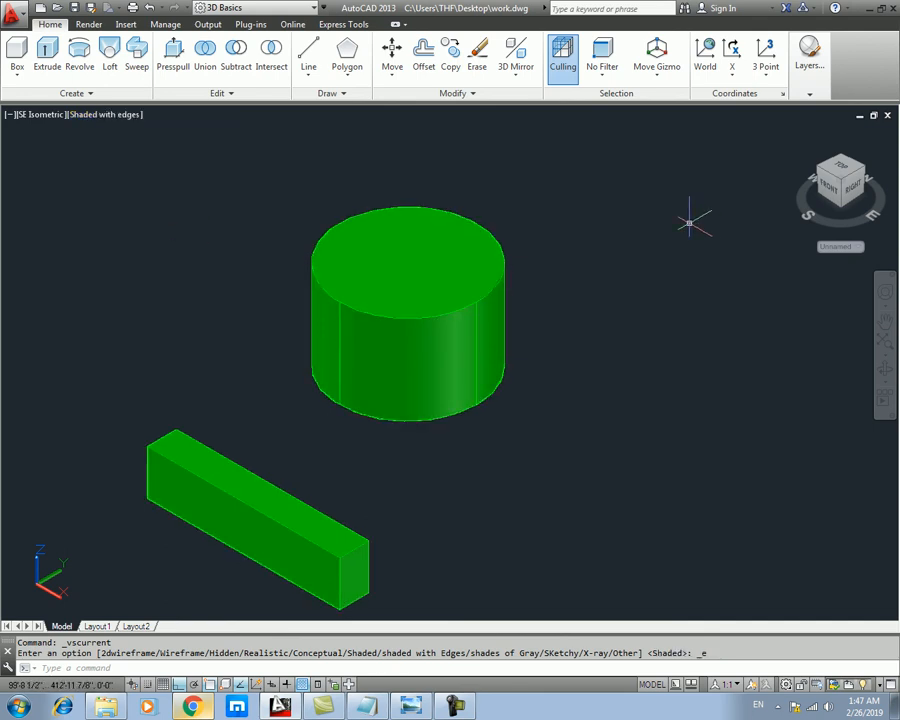
click(105, 114)
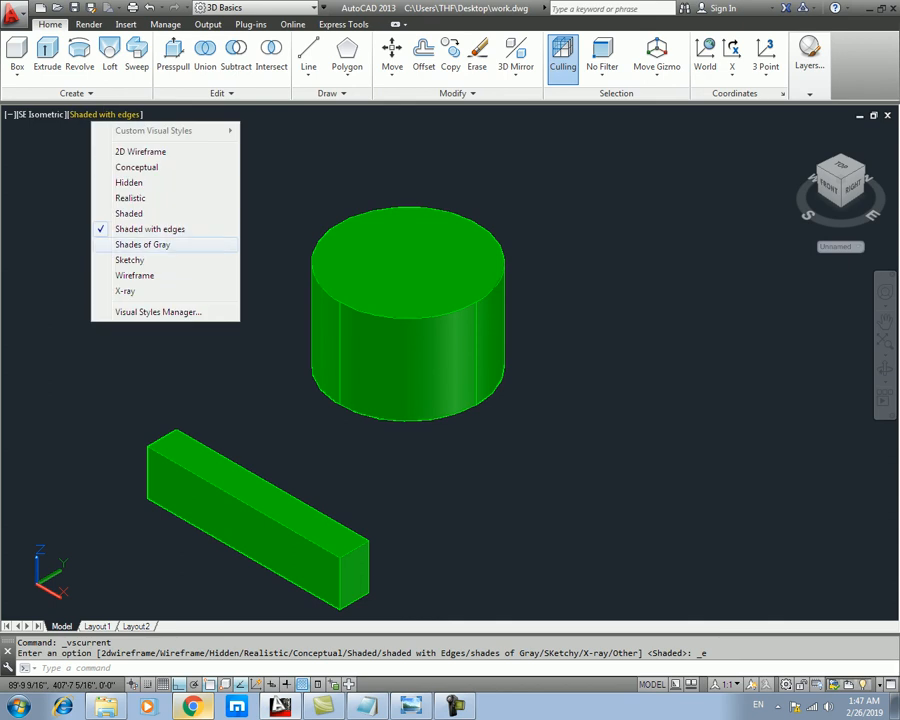
click(142, 244)
scroll(505, 210, down, 2)
middle_drag(460, 312, 435, 362)
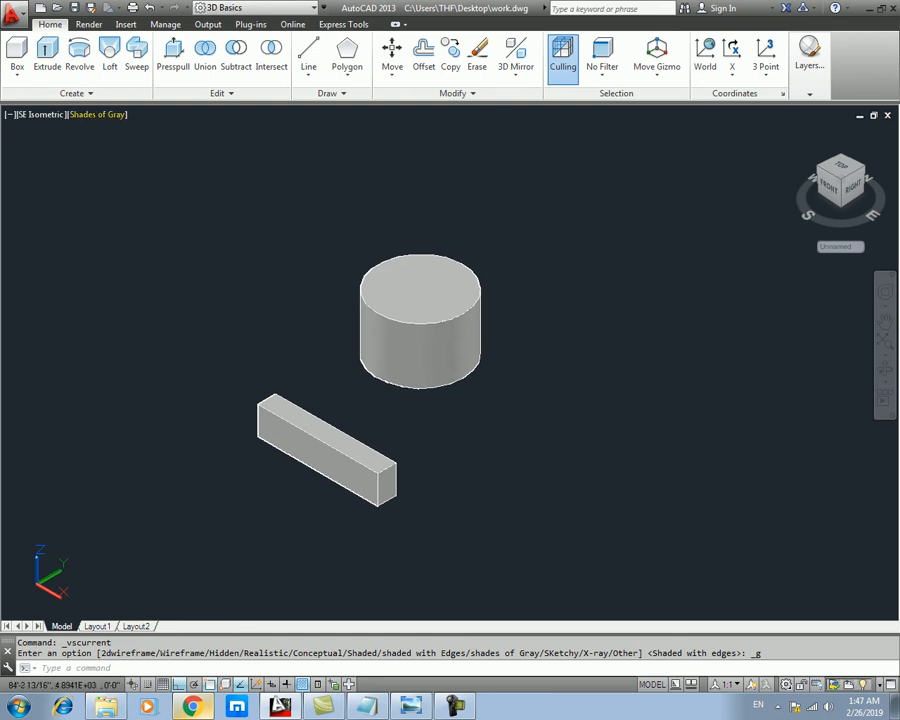
- Apply the Sketchy visual style and look at the edges of both solids up close
click(98, 114)
click(126, 259)
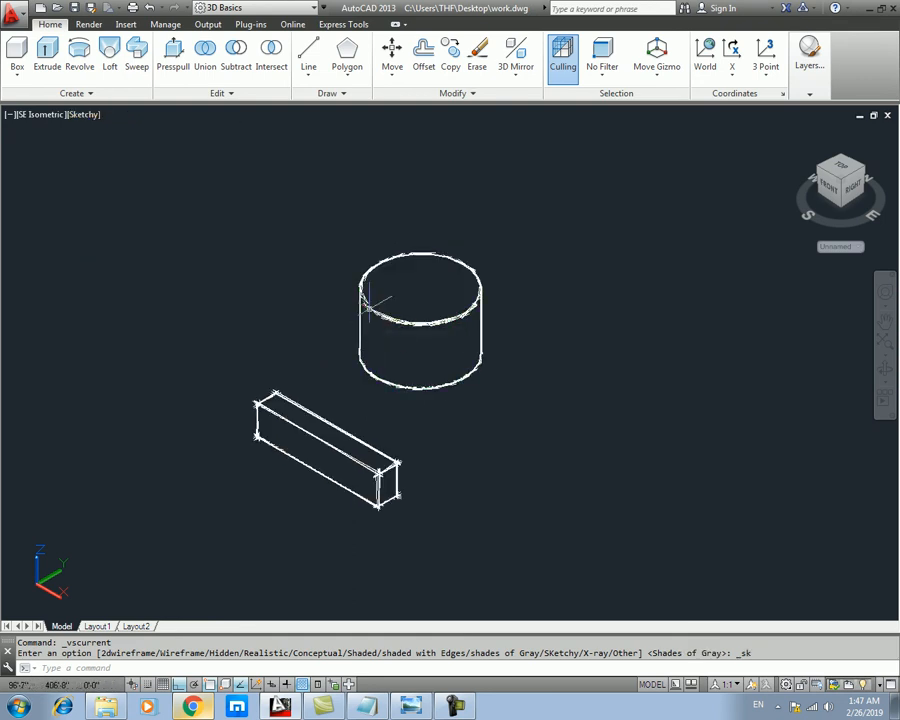
scroll(342, 377, up, 3)
scroll(341, 378, down, 3)
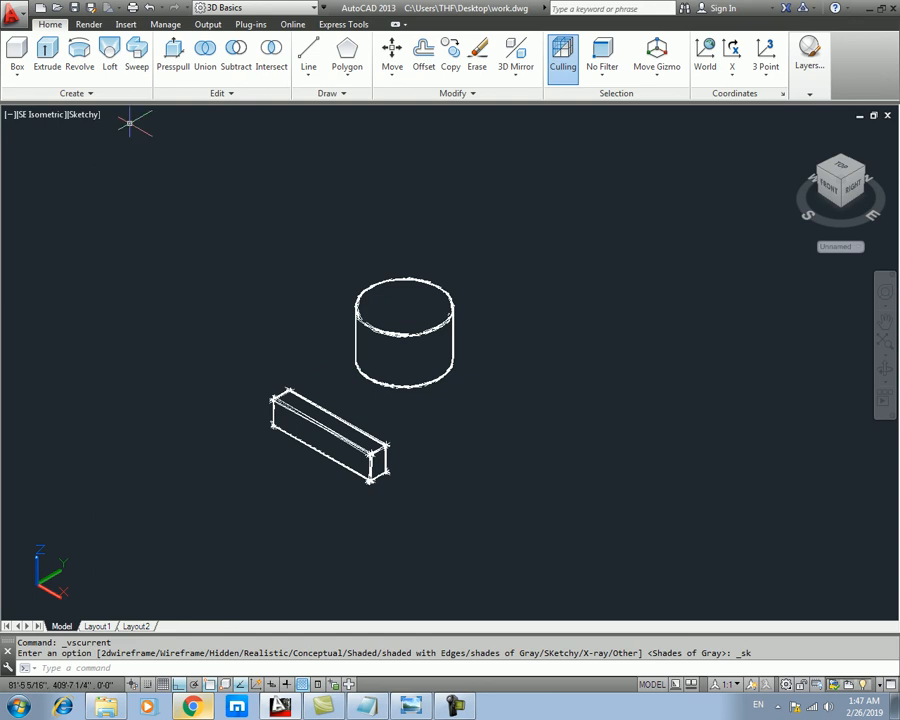
- Switch the viewport to the X-ray visual style and inspect the see-through cylinder and box
click(85, 115)
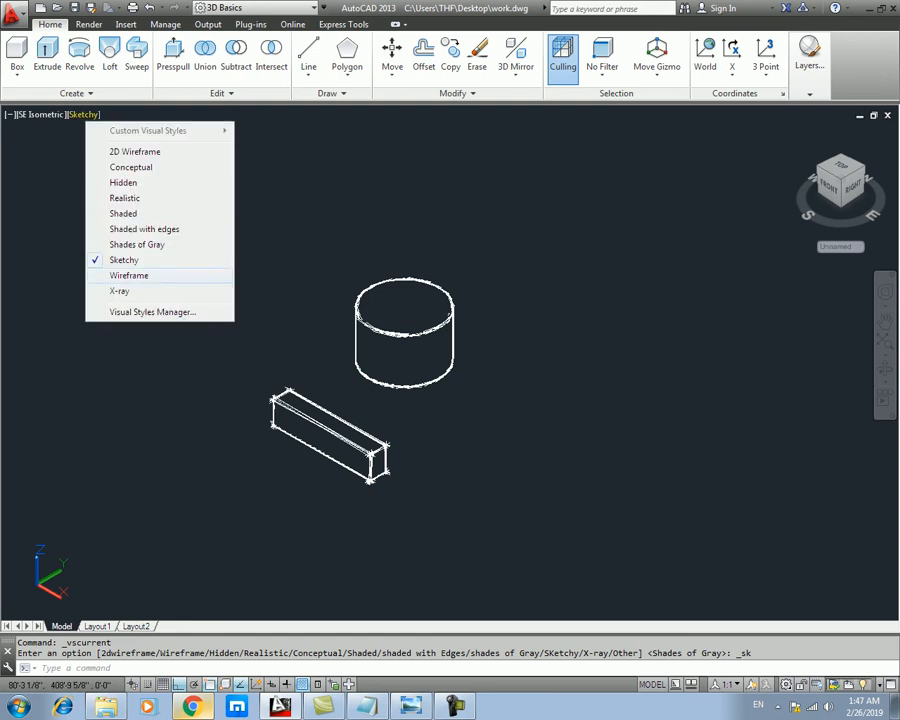
click(120, 290)
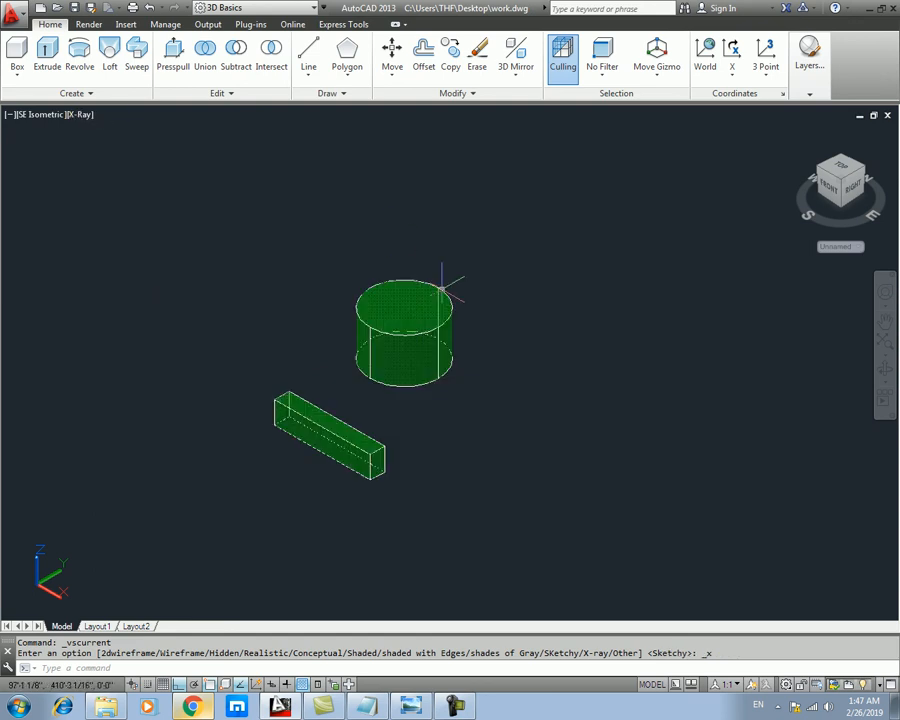
scroll(452, 312, up, 5)
scroll(297, 361, down, 3)
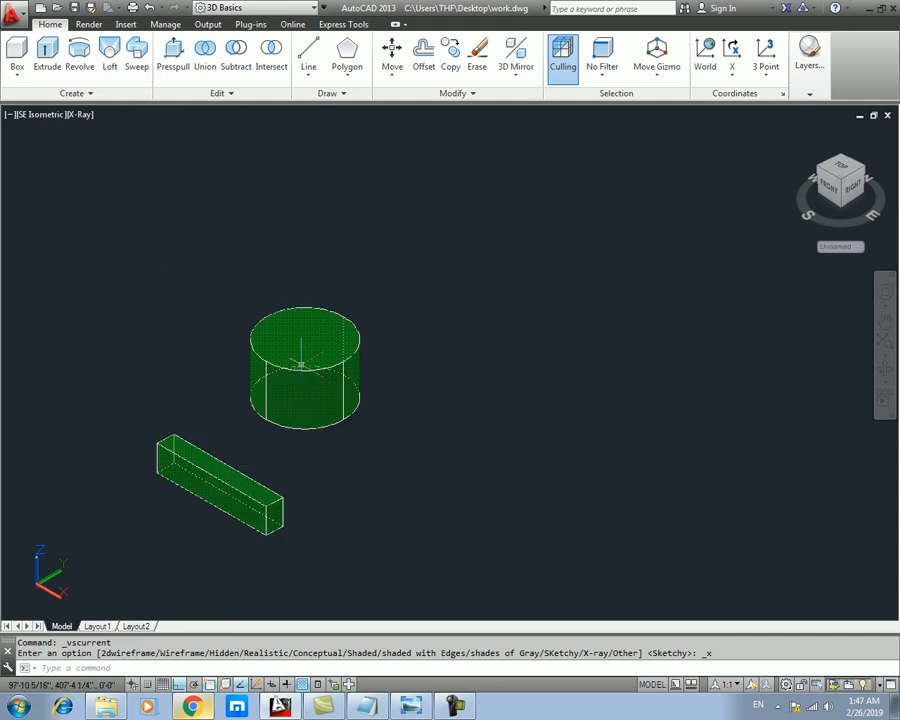
- Set the viewport's visual style back to Shades of Gray for the box and cylinder
click(80, 114)
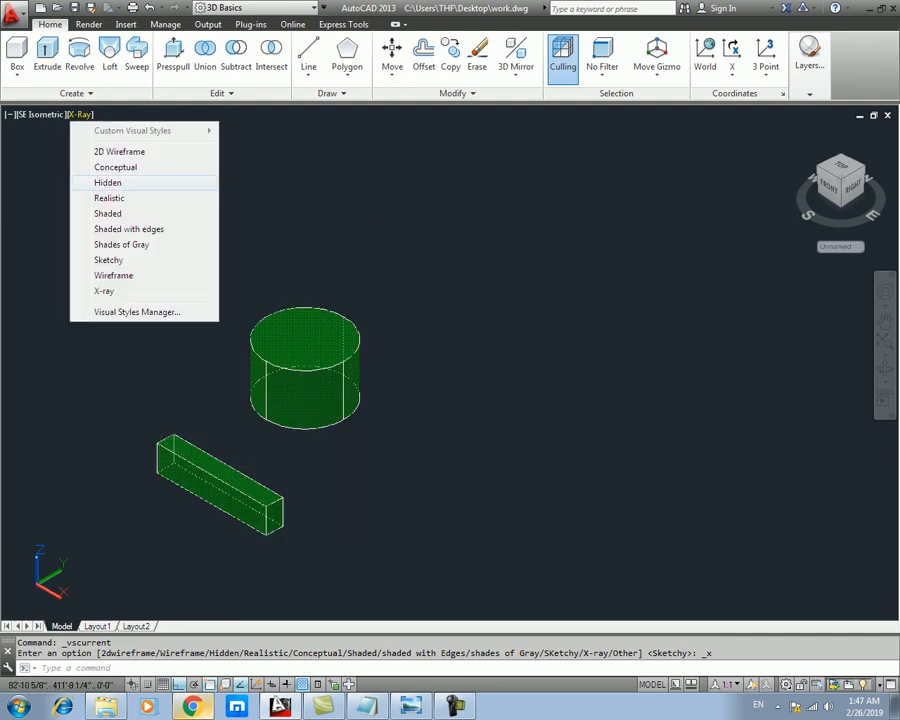
click(122, 245)
middle_drag(243, 273, 324, 223)
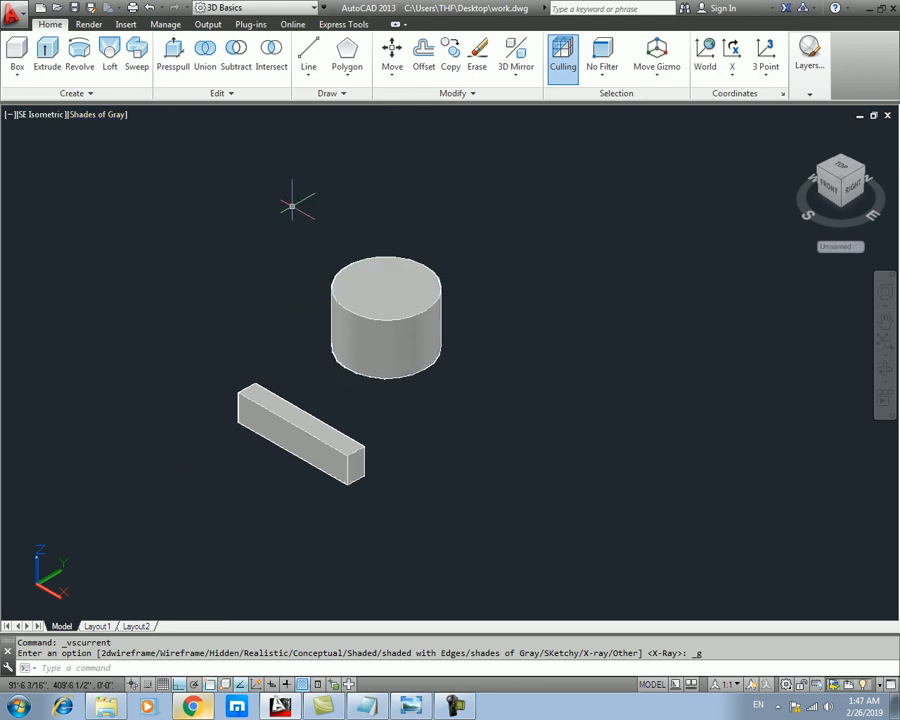
click(98, 114)
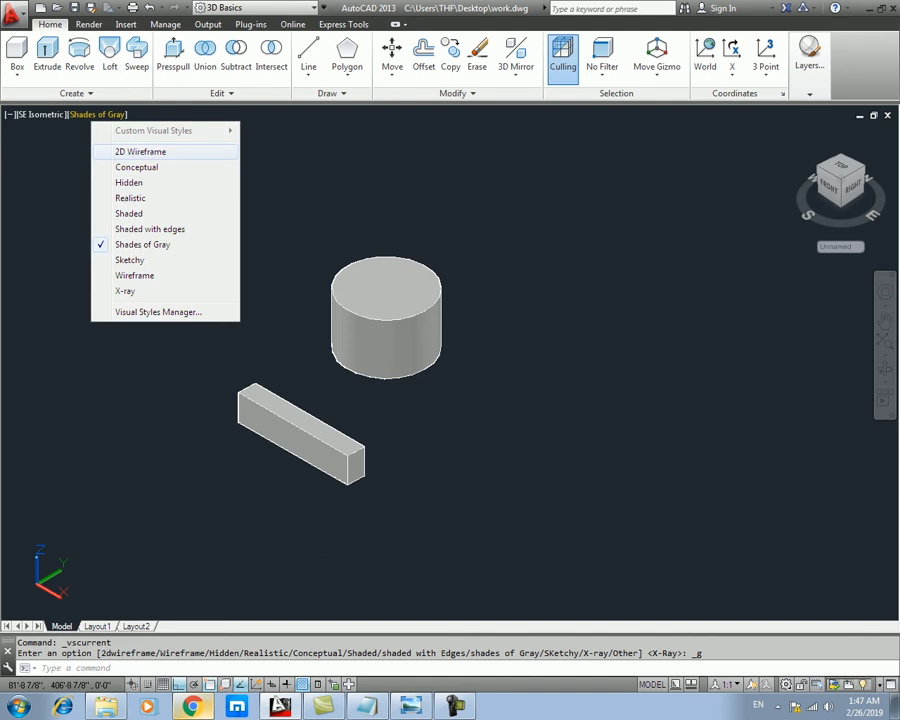
key(Escape)
- Change the viewport from SE Isometric to the Top view, showing the surrounding objects in the drawing
click(42, 114)
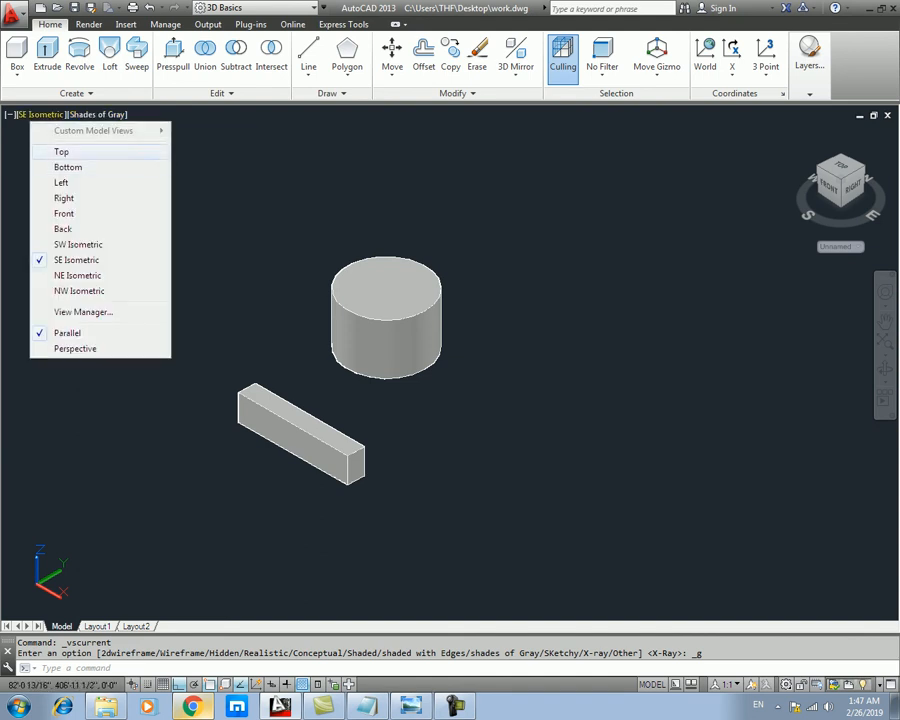
click(60, 149)
scroll(378, 352, down, 3)
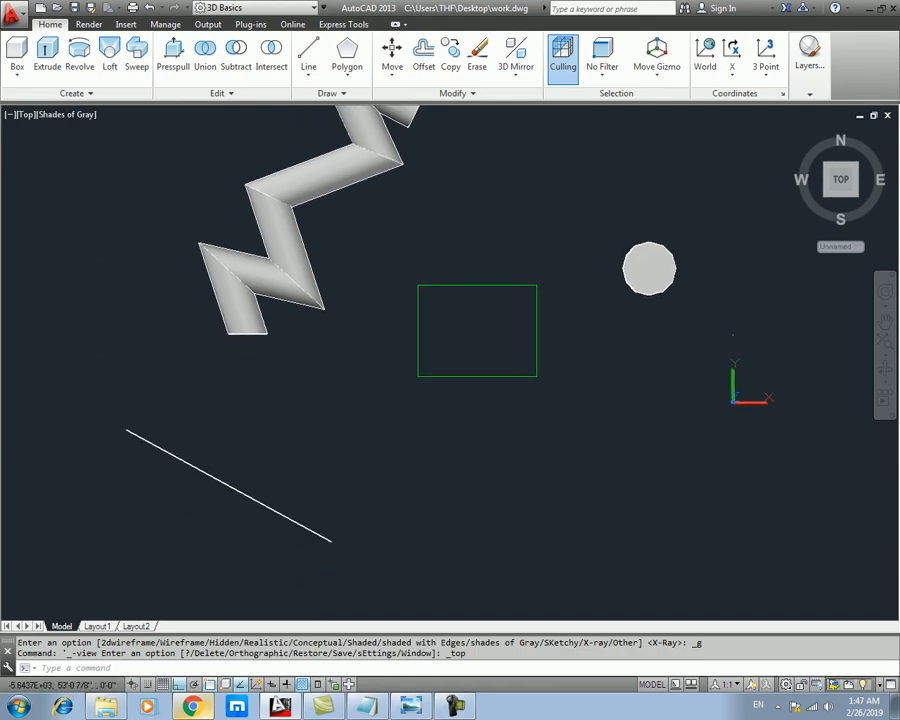